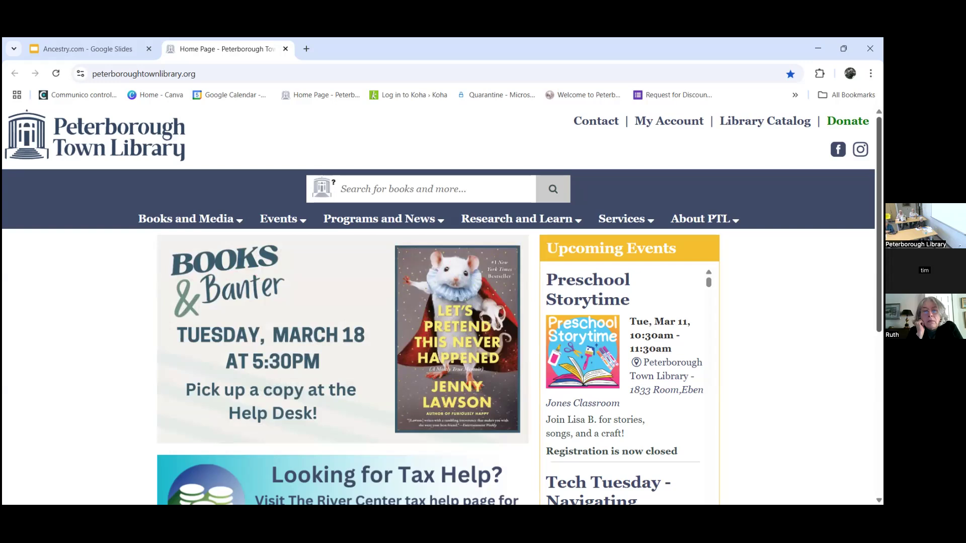
Step: Go to the library's Research and Databases page and launch Ancestry Library in a new tab
click(676, 217)
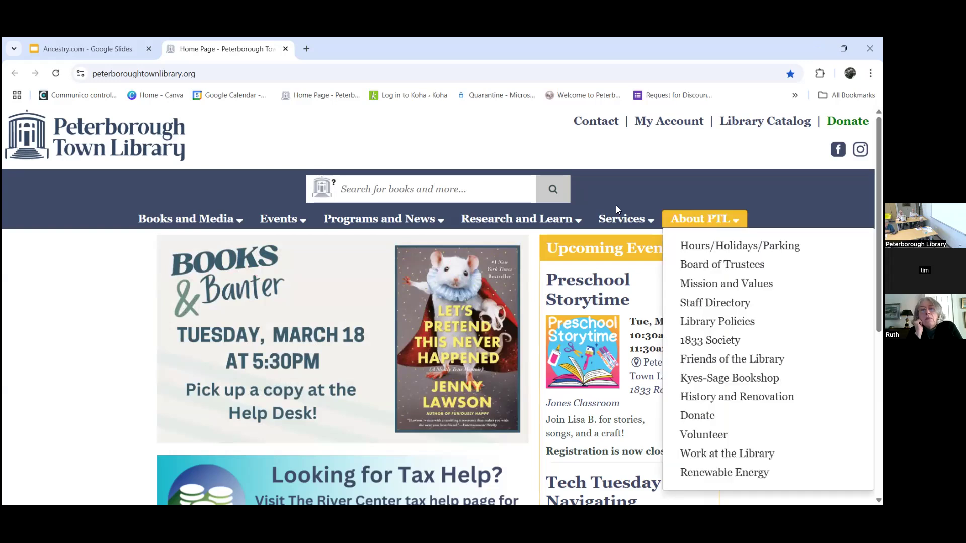
mouse_move(552, 217)
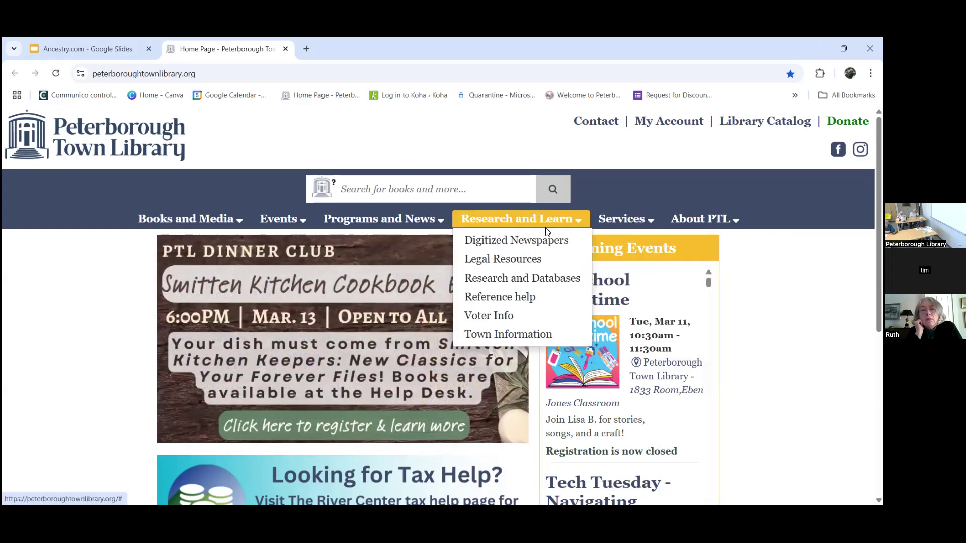
click(541, 285)
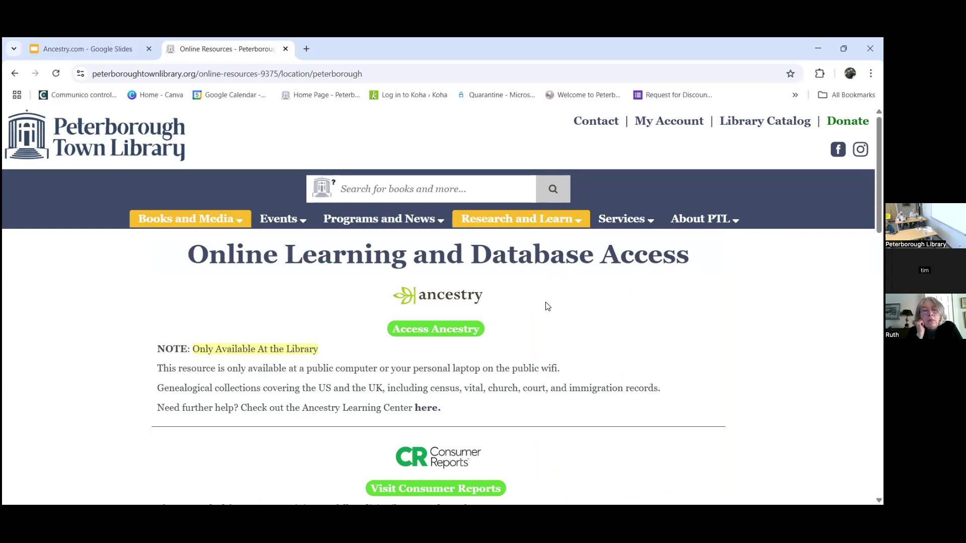
click(442, 337)
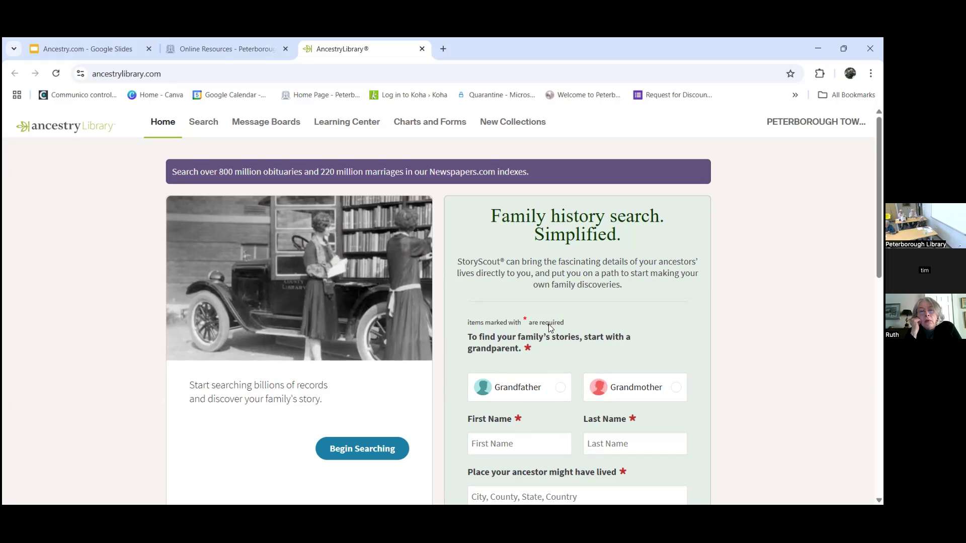
Step: Browse the Ancestry Library home page, then choose Begin Searching
scroll(443, 302, down, 2)
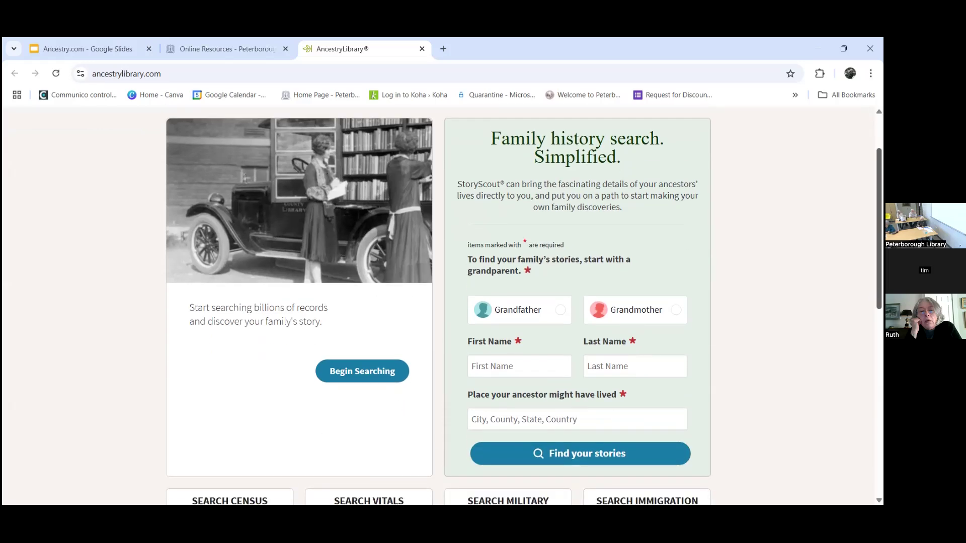
scroll(442, 302, up, 1)
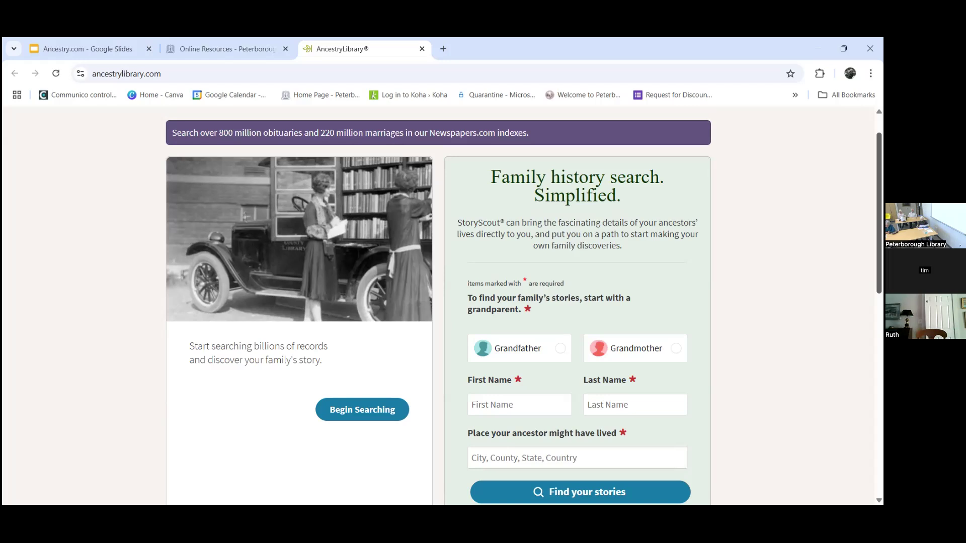
scroll(437, 302, down, 1)
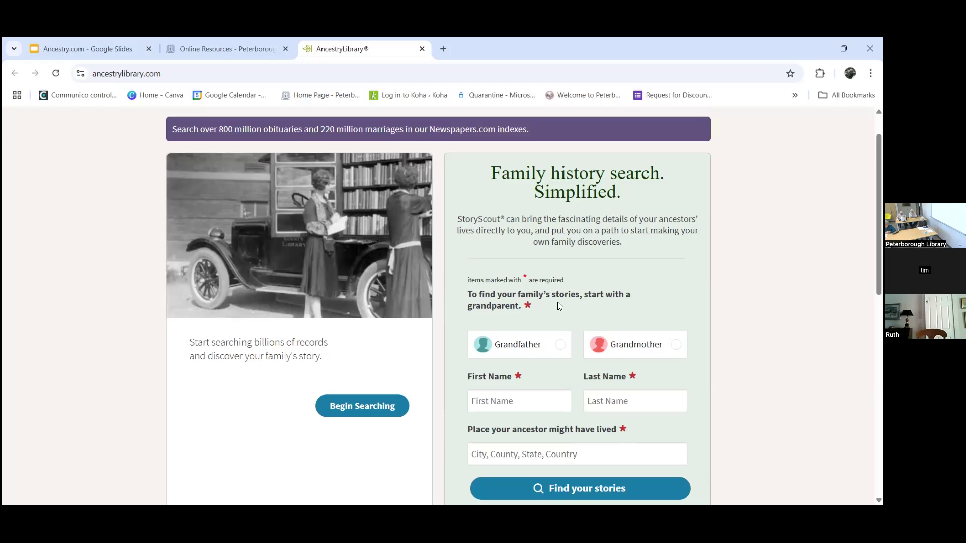
scroll(417, 319, down, 1)
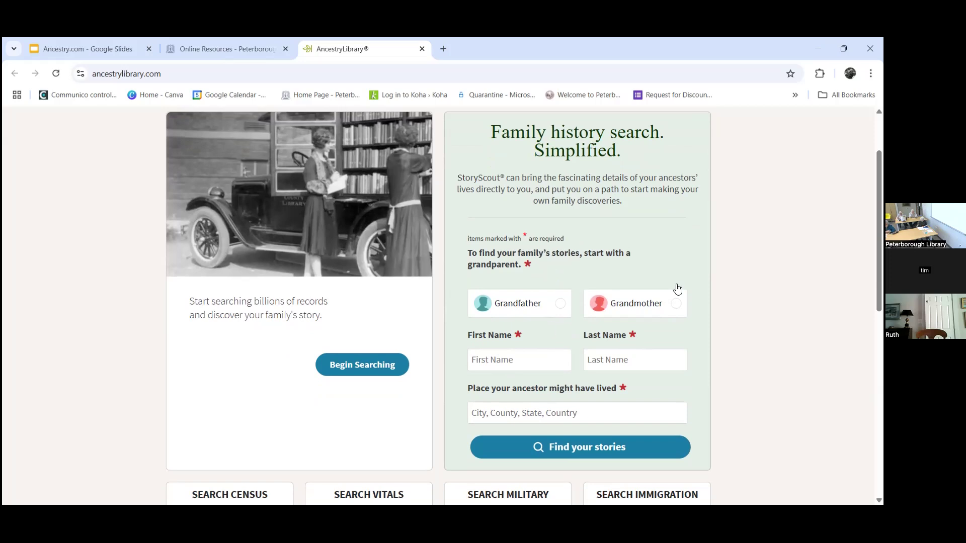
scroll(879, 226, up, 1)
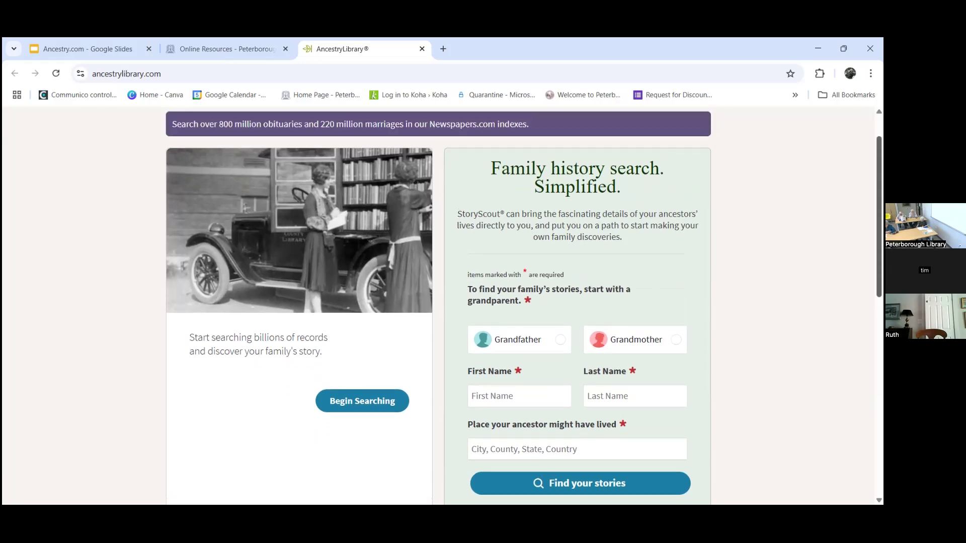
scroll(524, 305, down, 1)
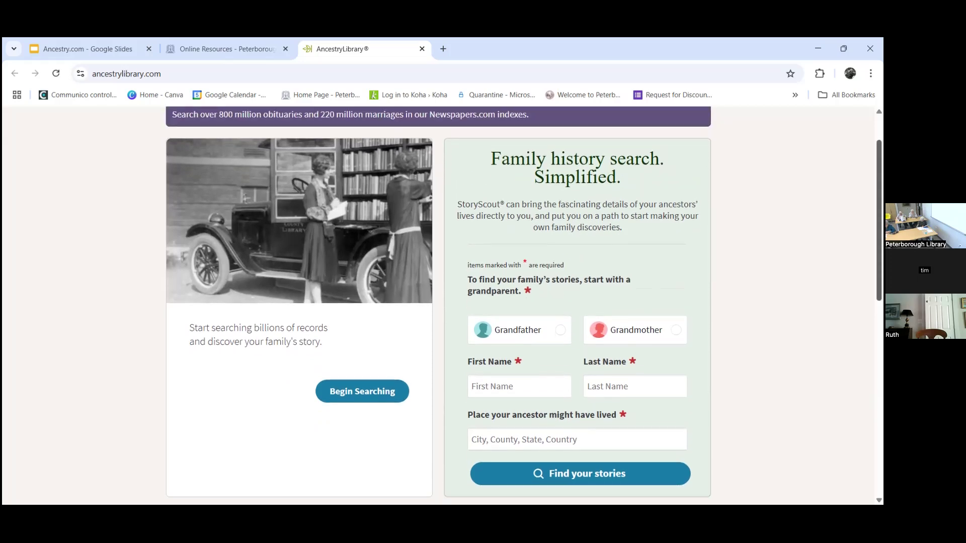
scroll(524, 305, down, 1)
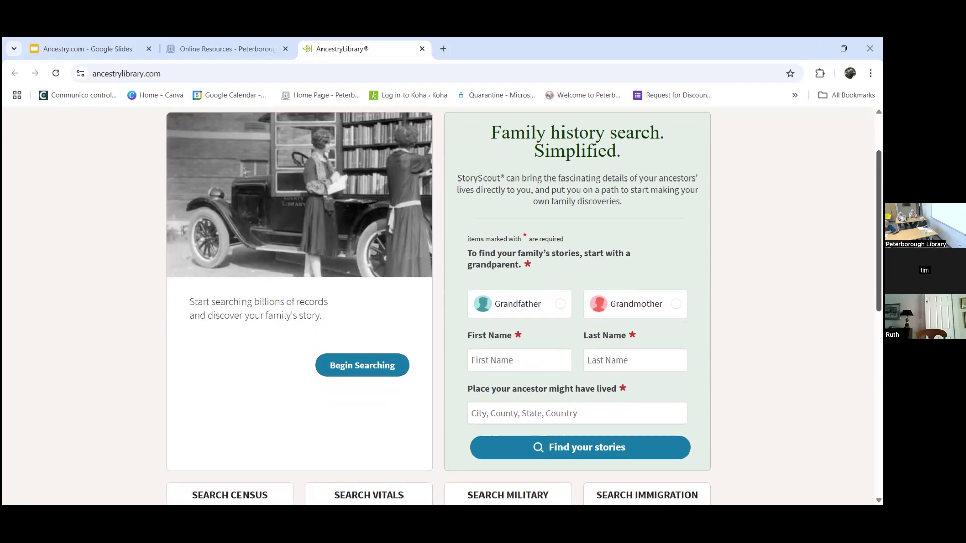
scroll(523, 302, up, 1)
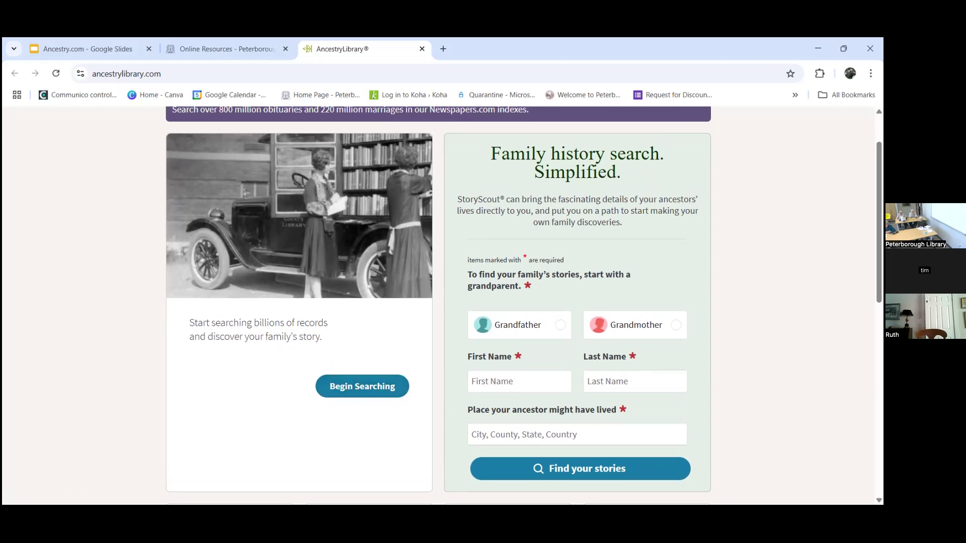
scroll(268, 187, up, 2)
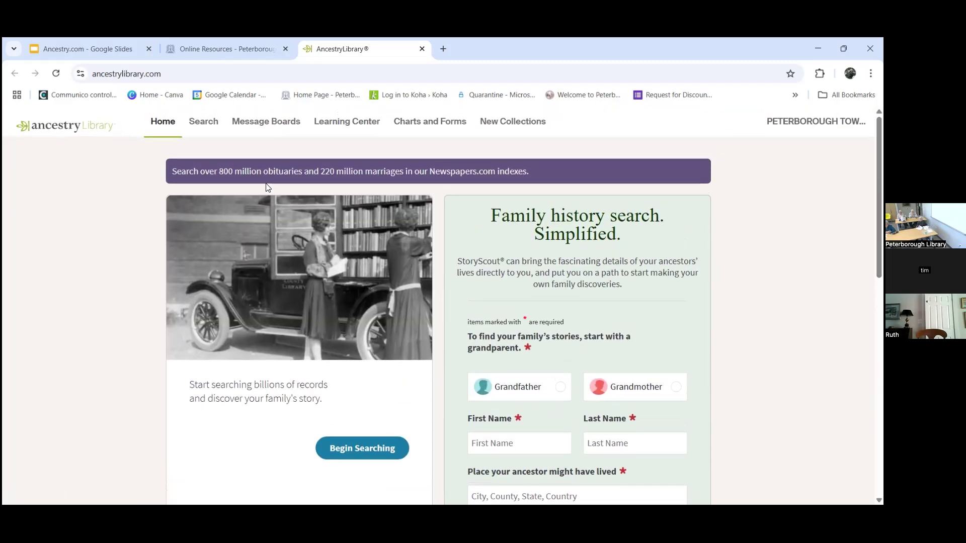
click(354, 448)
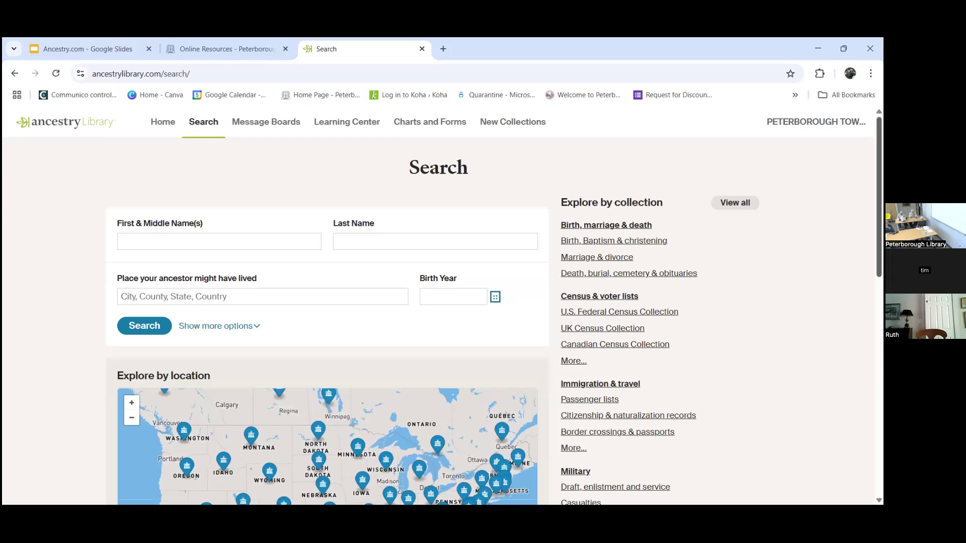
Step: Scroll past the location map and collections on the Search page to View all in card catalog
scroll(442, 308, down, 1)
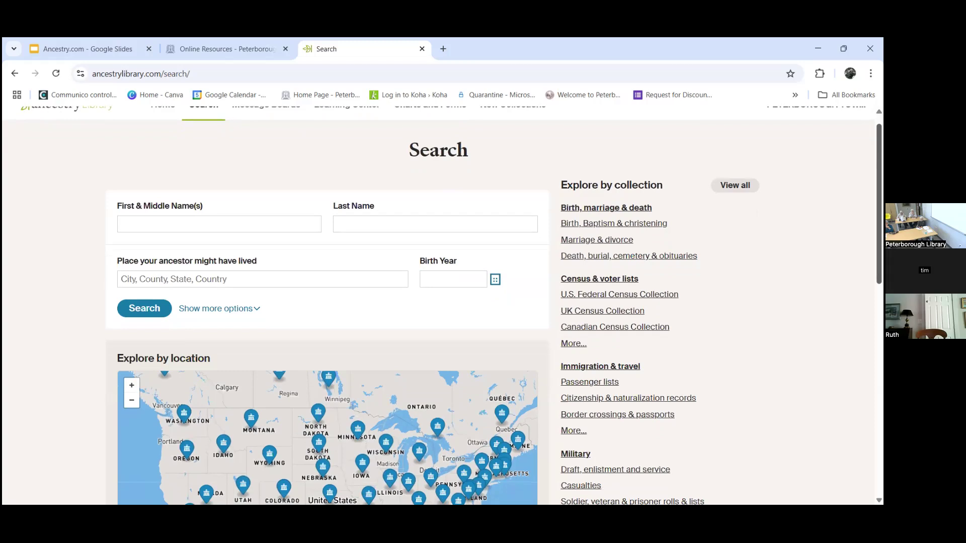
scroll(443, 308, down, 1)
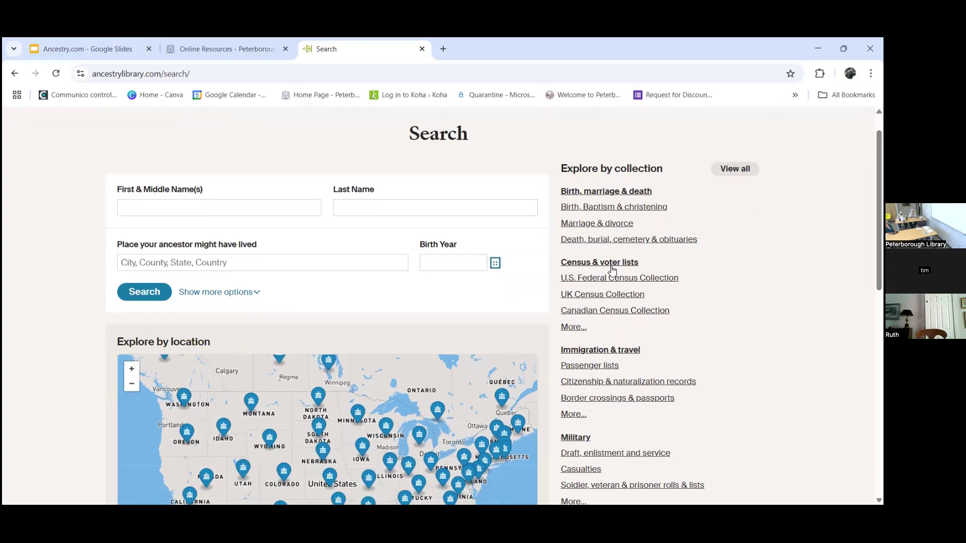
scroll(635, 296, down, 4)
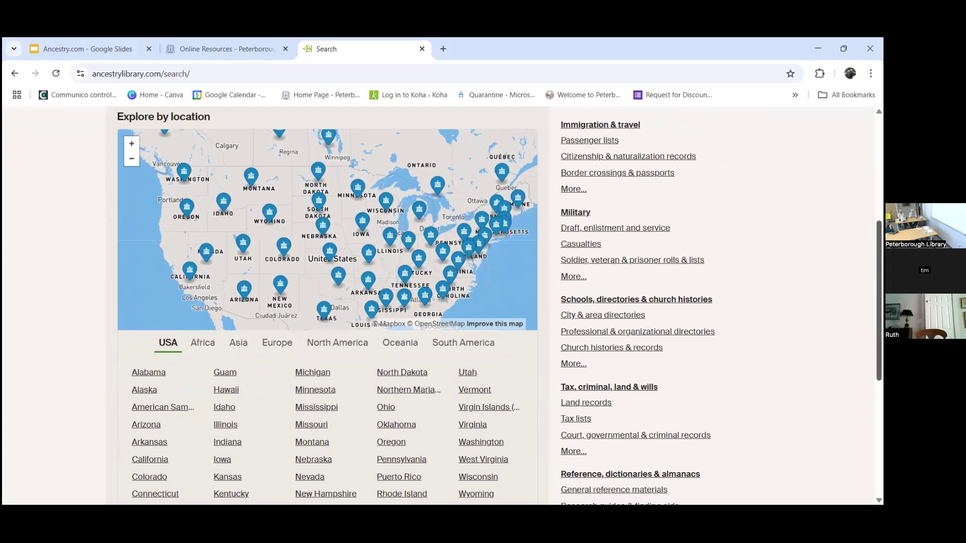
drag(438, 300, 438, 310)
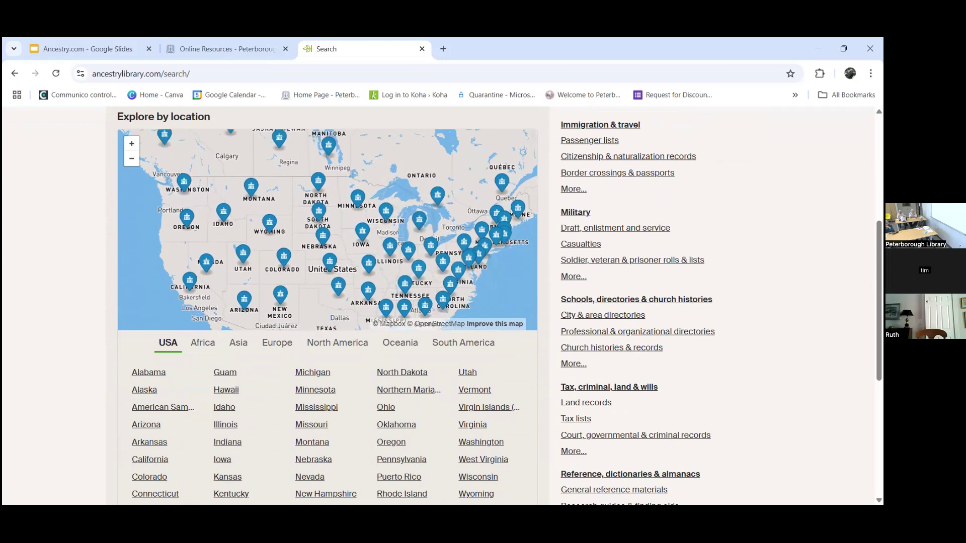
scroll(500, 306, down, 1)
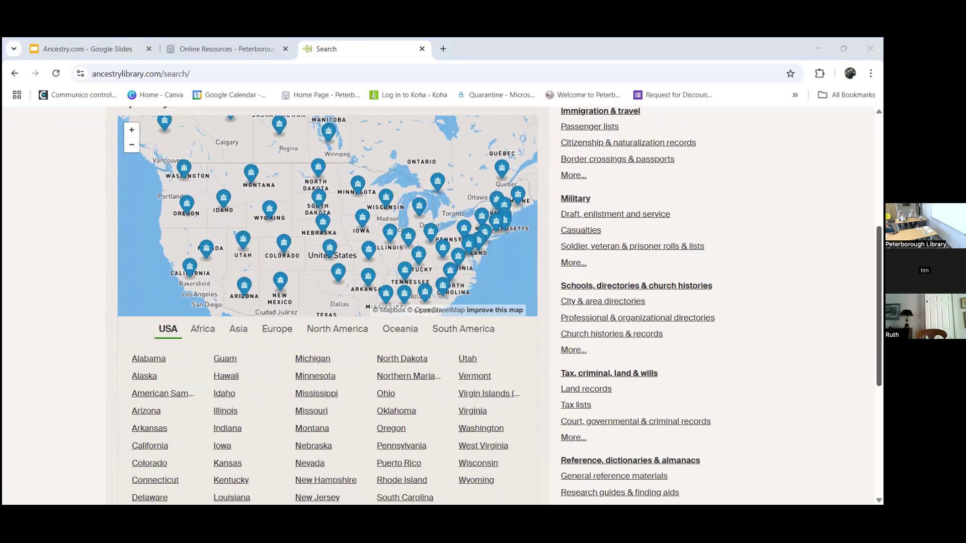
scroll(443, 302, down, 5)
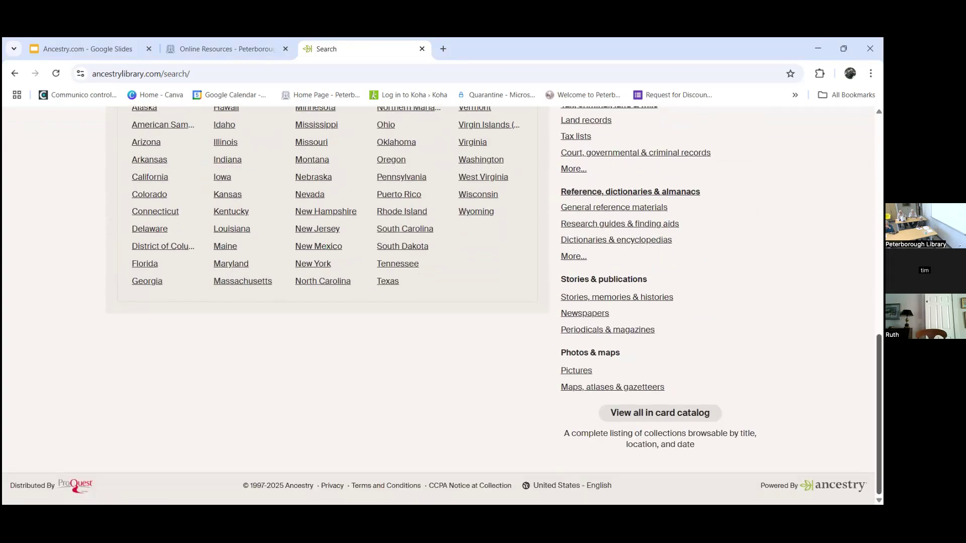
click(672, 421)
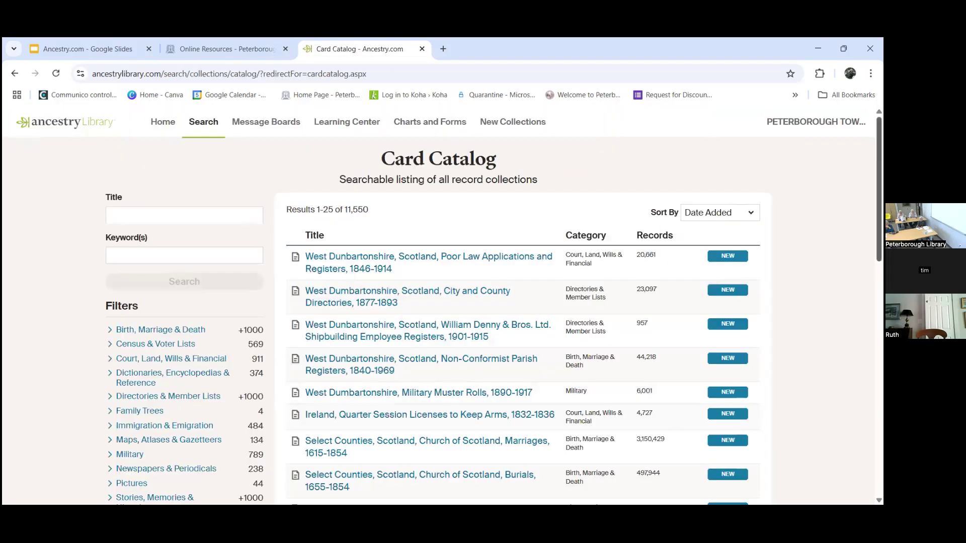
Step: Look over the Card Catalog's collection list and go back to the Search page
scroll(206, 274, down, 1)
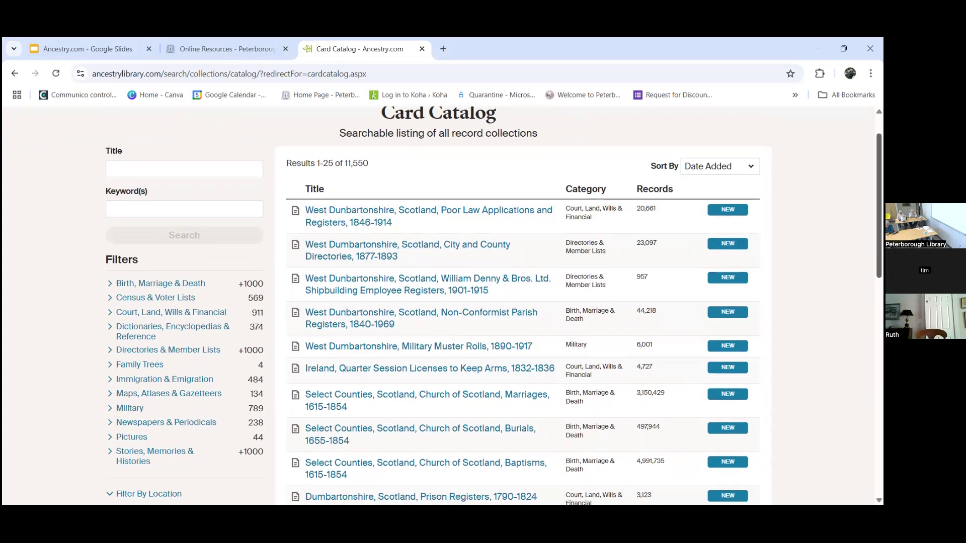
scroll(528, 301, down, 1)
scroll(493, 302, up, 1)
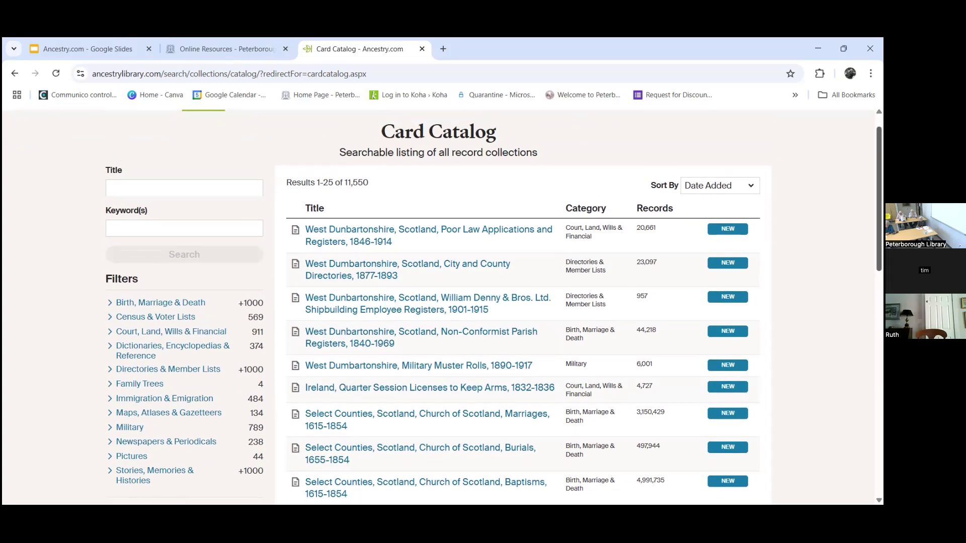
scroll(302, 126, up, 1)
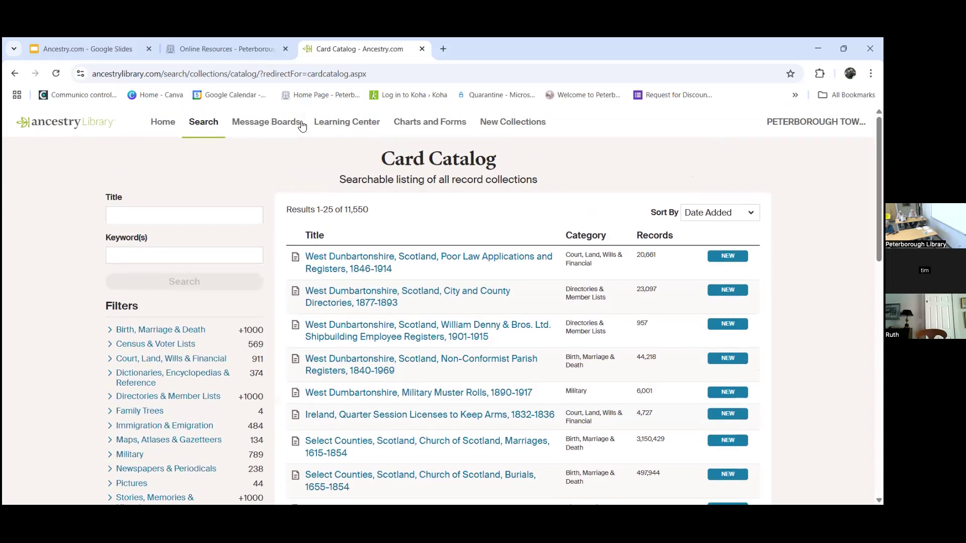
click(14, 74)
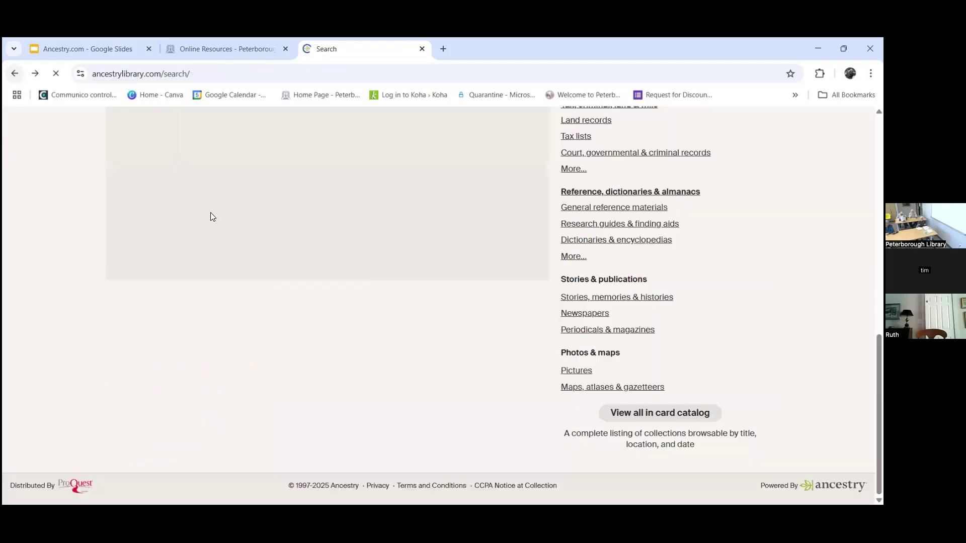
click(15, 74)
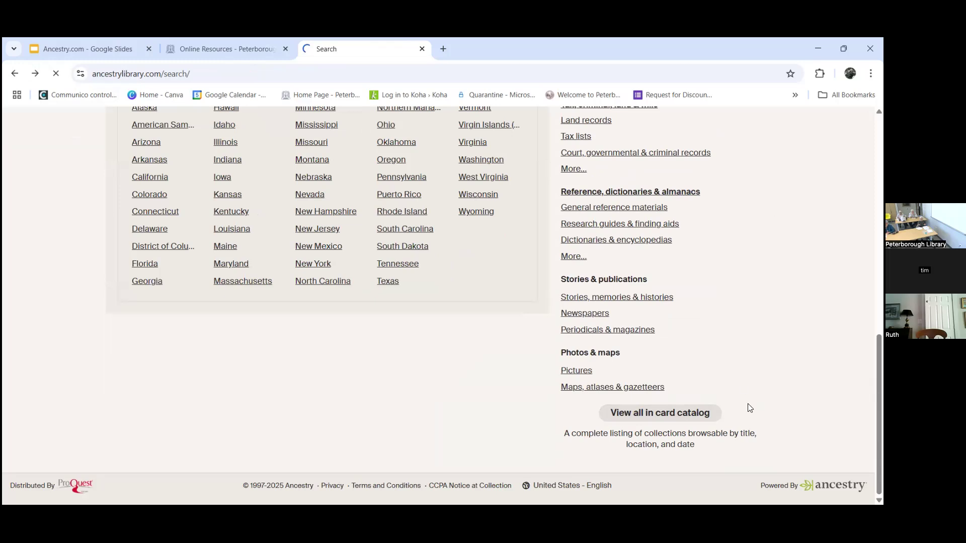
Step: Reopen the Card Catalog briefly, then return again to the Search page
click(659, 413)
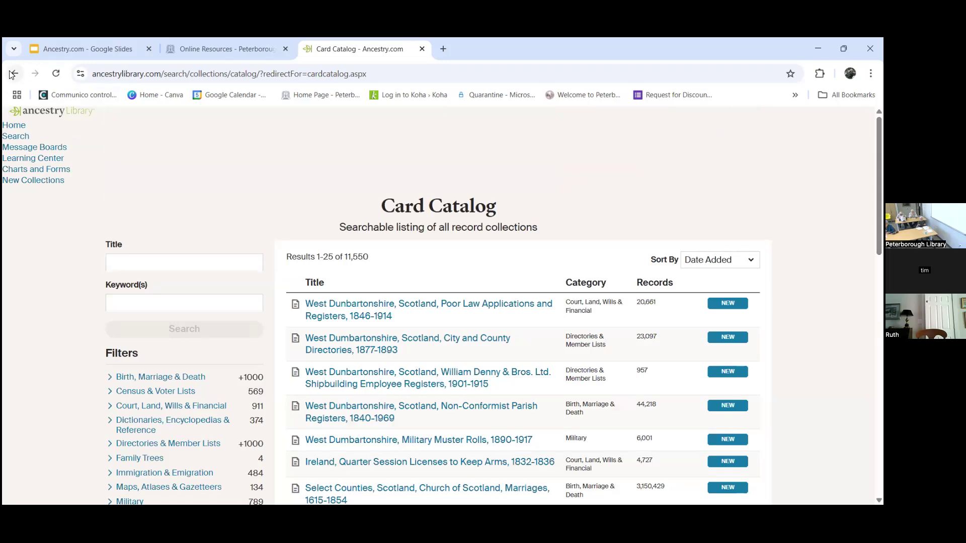
click(13, 73)
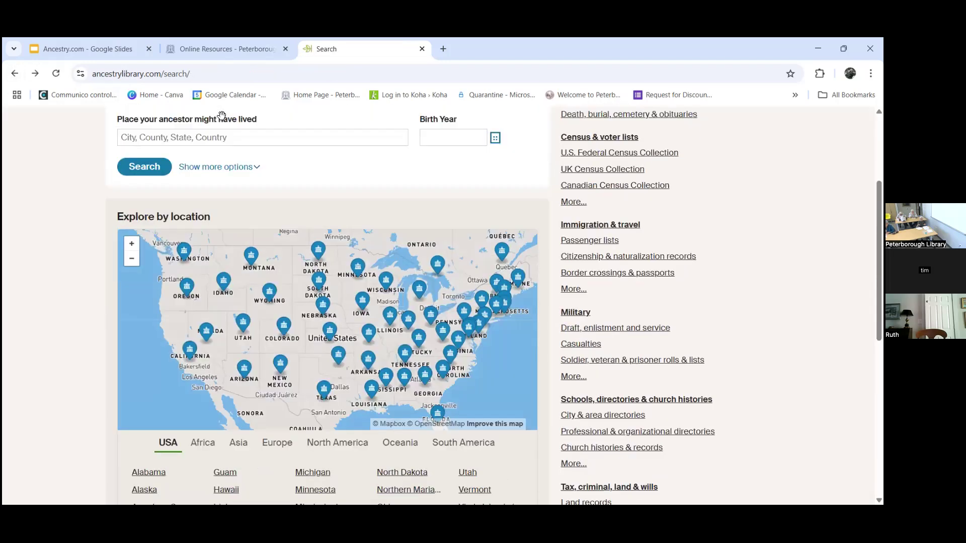
scroll(222, 115, up, 3)
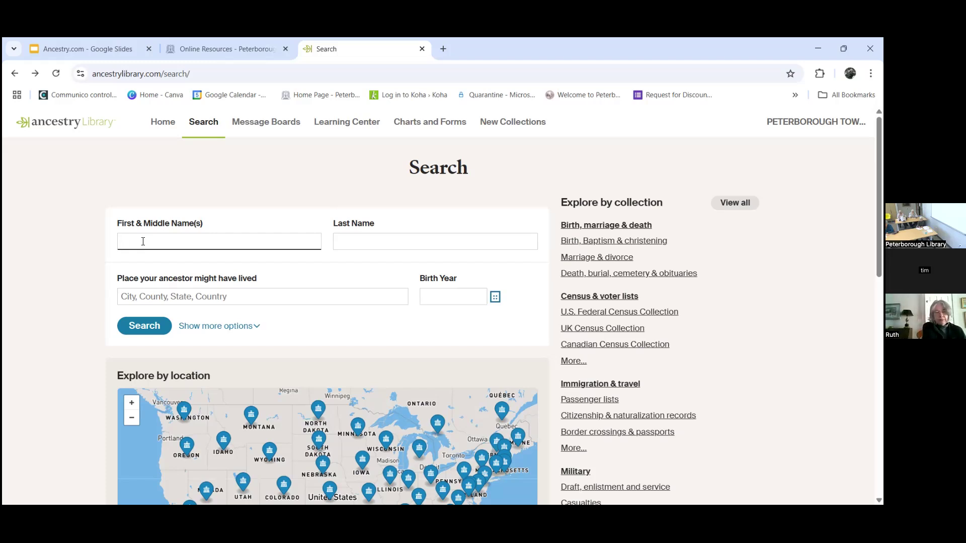
Step: Enter the ancestor's first and middle names and last name in the search form
text(Ernest Wesley)
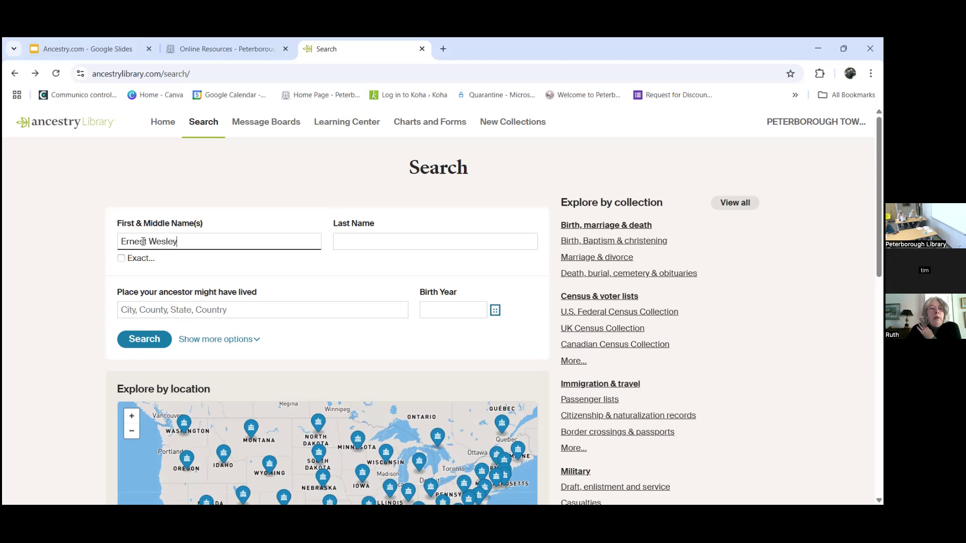
key(Tab)
text(Enman)
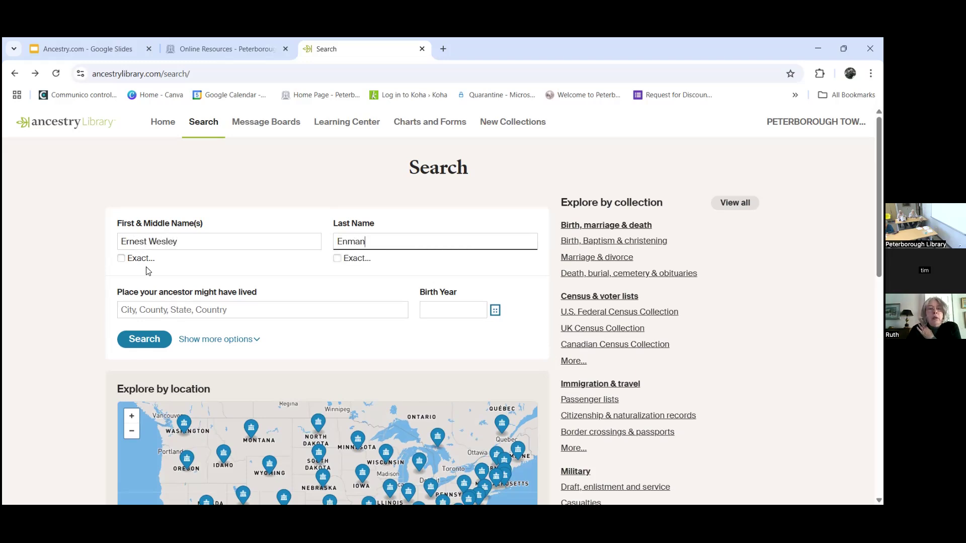
Step: Set place to West Roxbury, Suffolk, Massachusetts and birth year 1898, then run the search
click(159, 313)
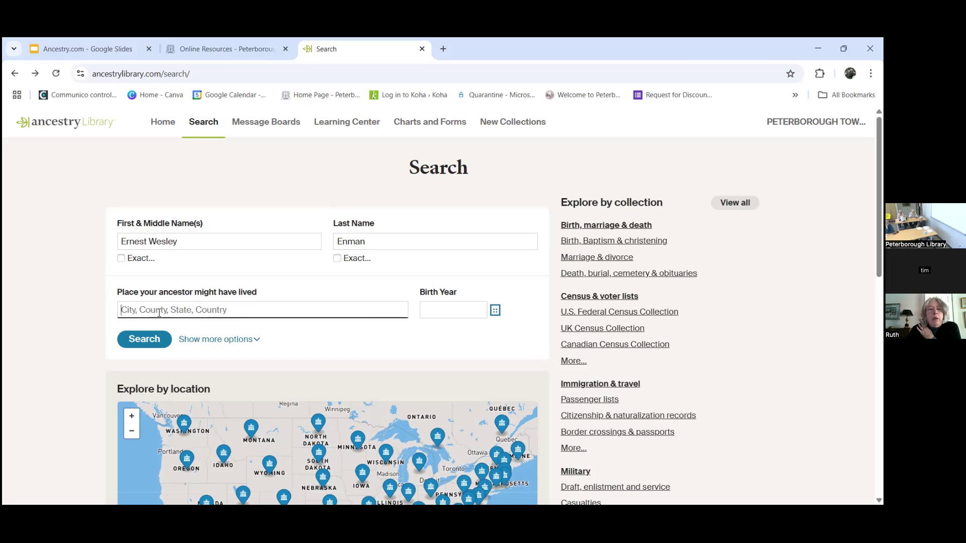
text(West roxbu)
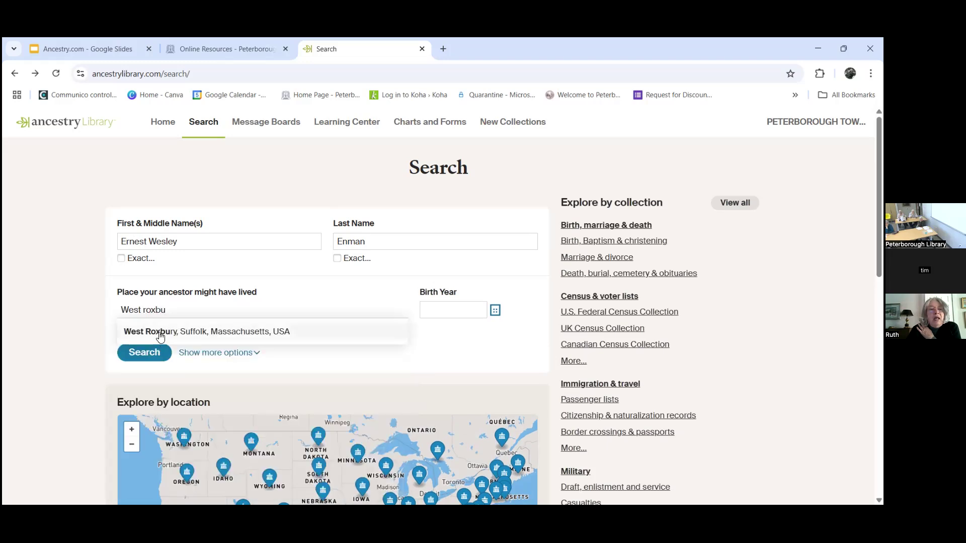
click(160, 336)
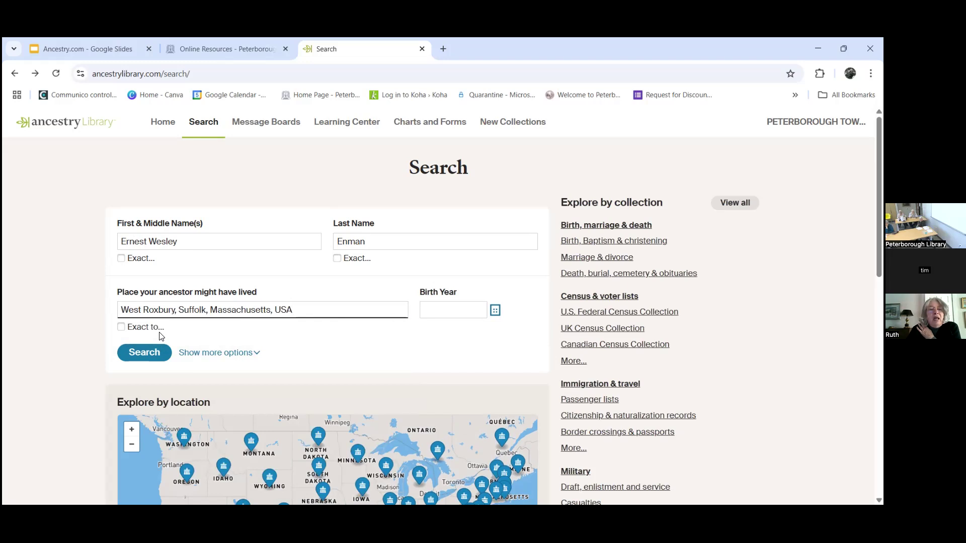
key(Tab)
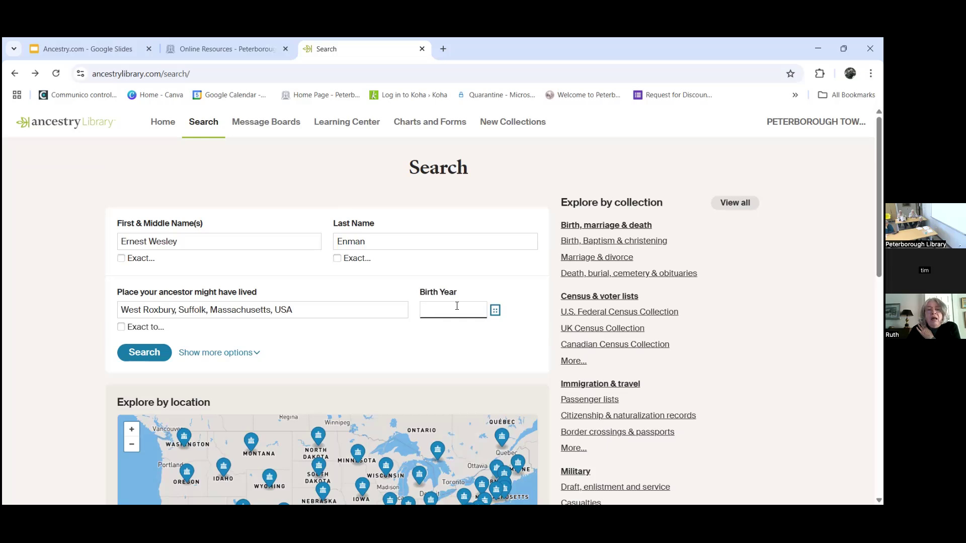
text(180)
key(BackSpace)
text(98)
click(142, 353)
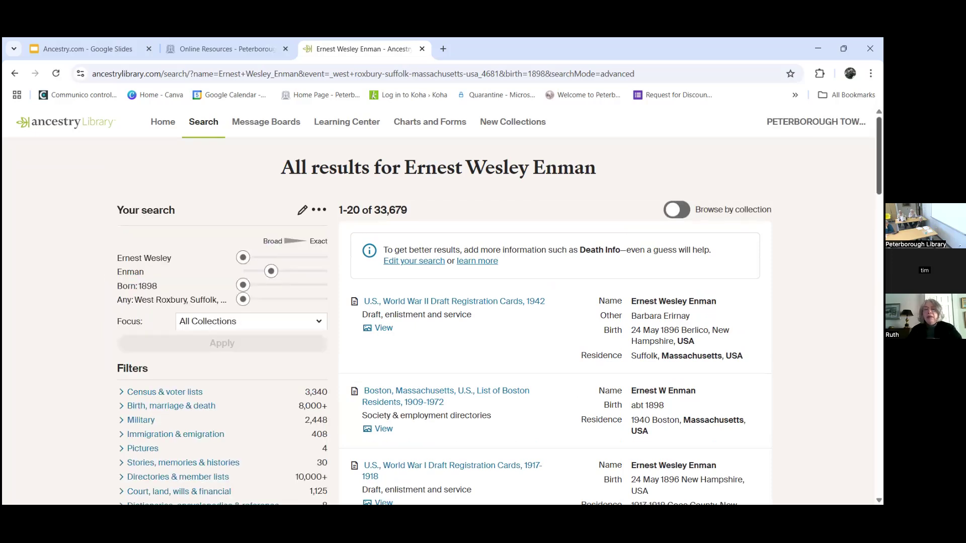
Step: Filter the ancestor's results to the Census & Voter Lists category
scroll(443, 302, down, 2)
scroll(442, 302, down, 2)
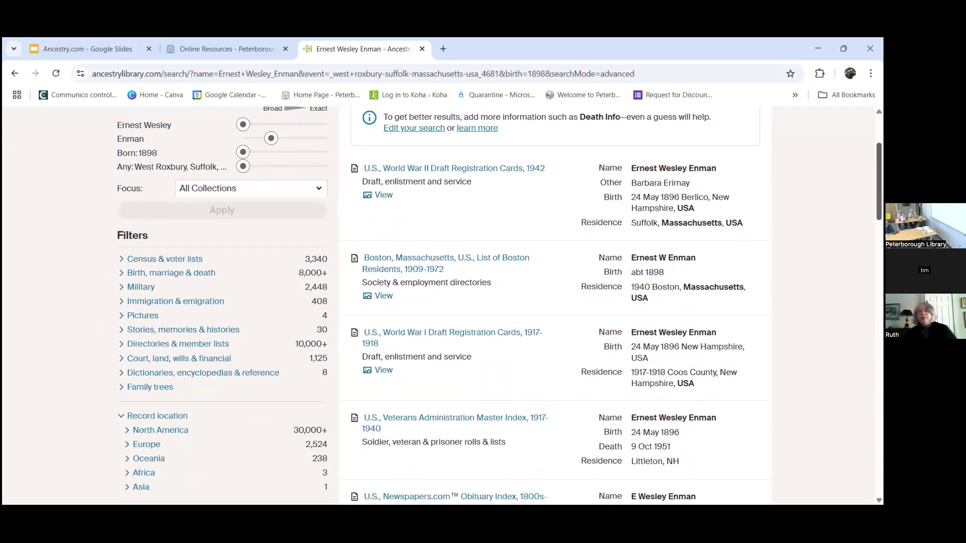
scroll(442, 302, down, 1)
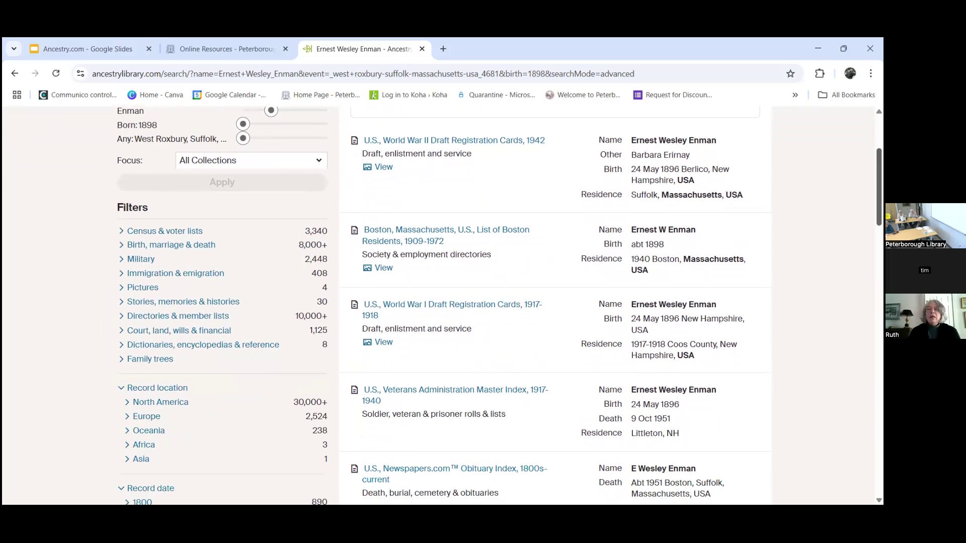
scroll(443, 301, up, 2)
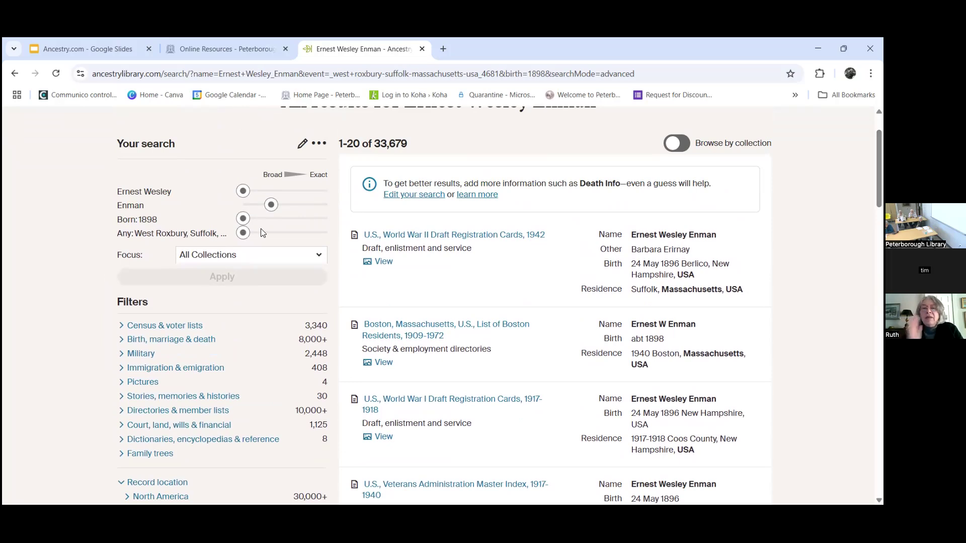
click(162, 327)
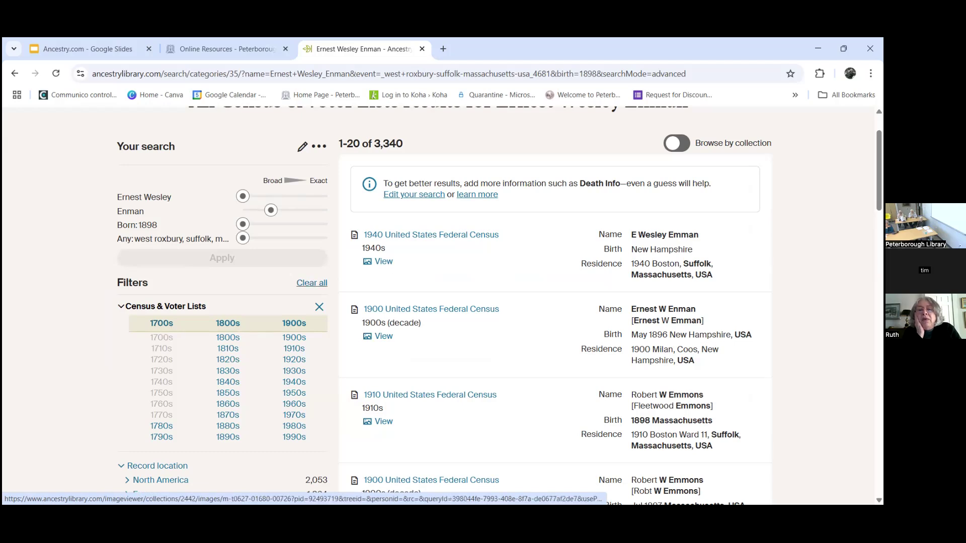
Step: Zoom the census results page to 125% using Chrome's menu
click(871, 74)
click(839, 303)
click(839, 303)
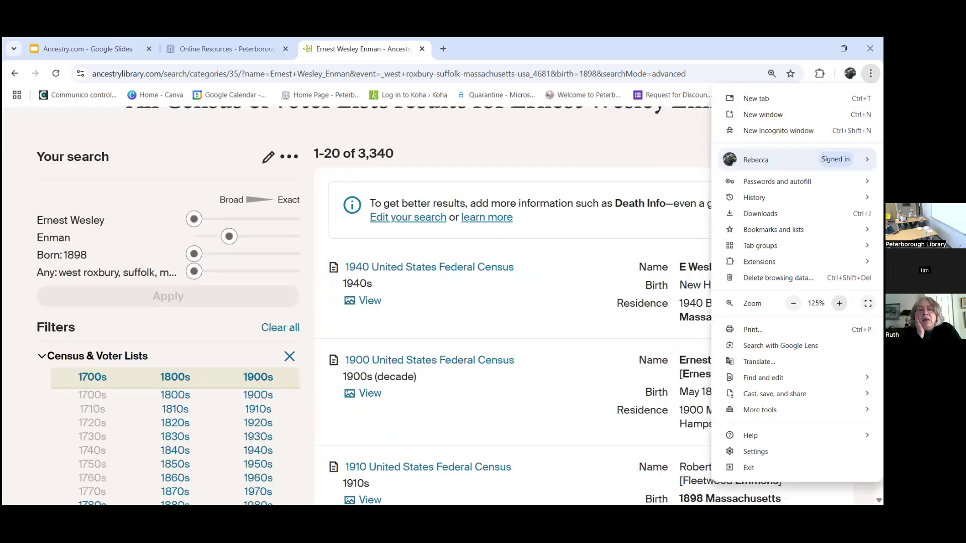
click(632, 176)
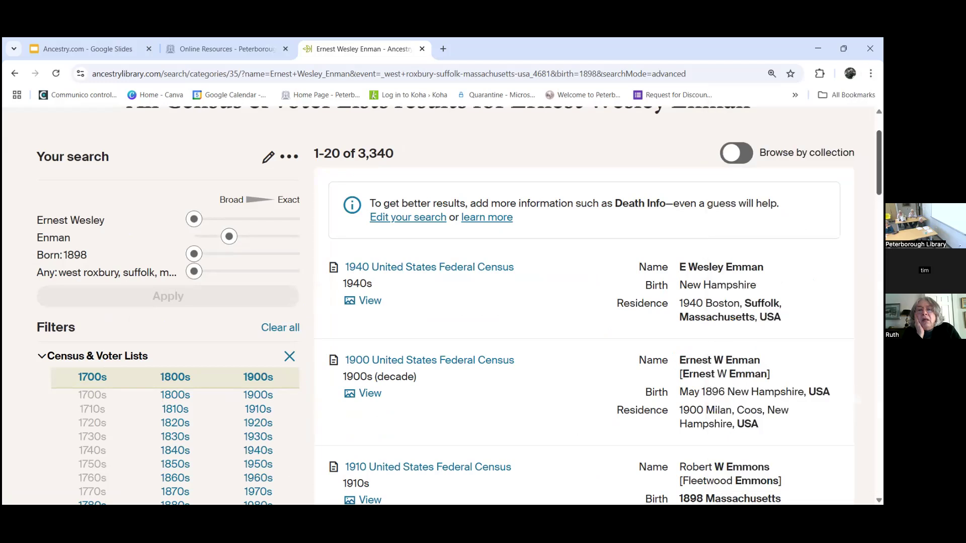
scroll(459, 306, up, 1)
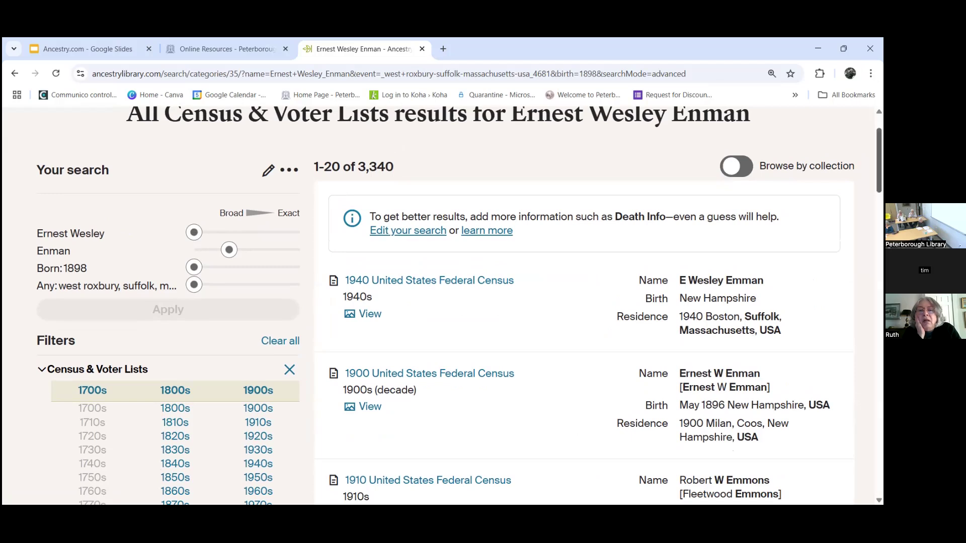
scroll(461, 256, down, 1)
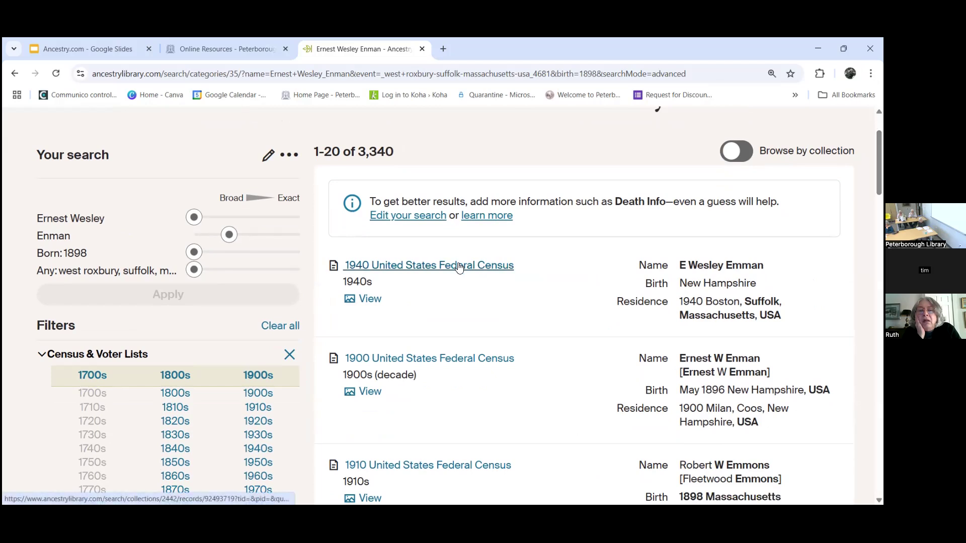
Step: Open the ancestor's 1940 United States Federal Census record and read through its details
click(459, 265)
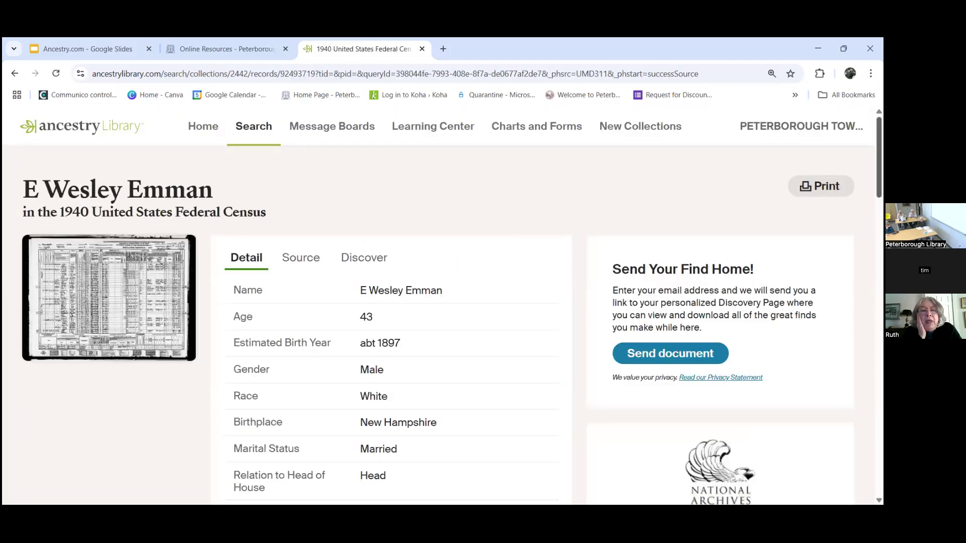
scroll(491, 263, down, 1)
scroll(437, 307, down, 1)
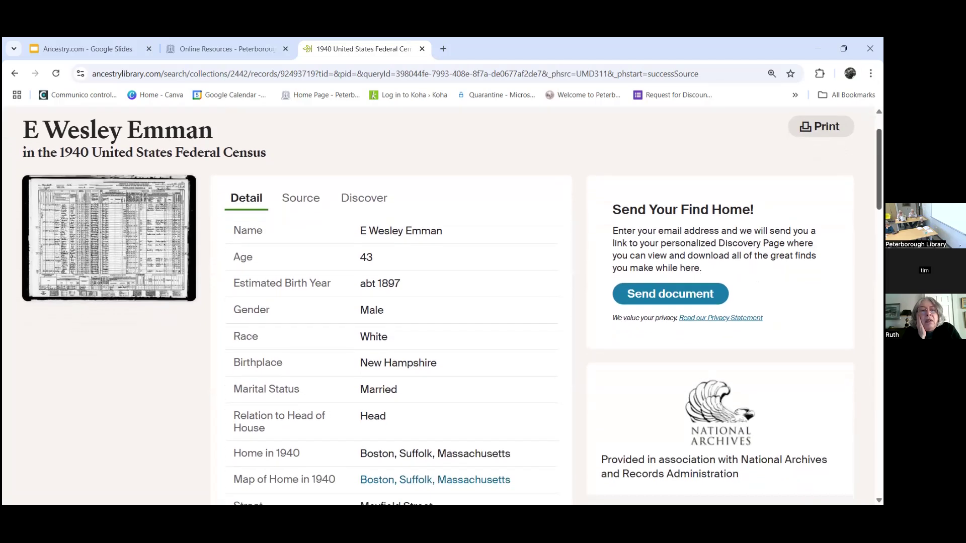
scroll(443, 302, down, 1)
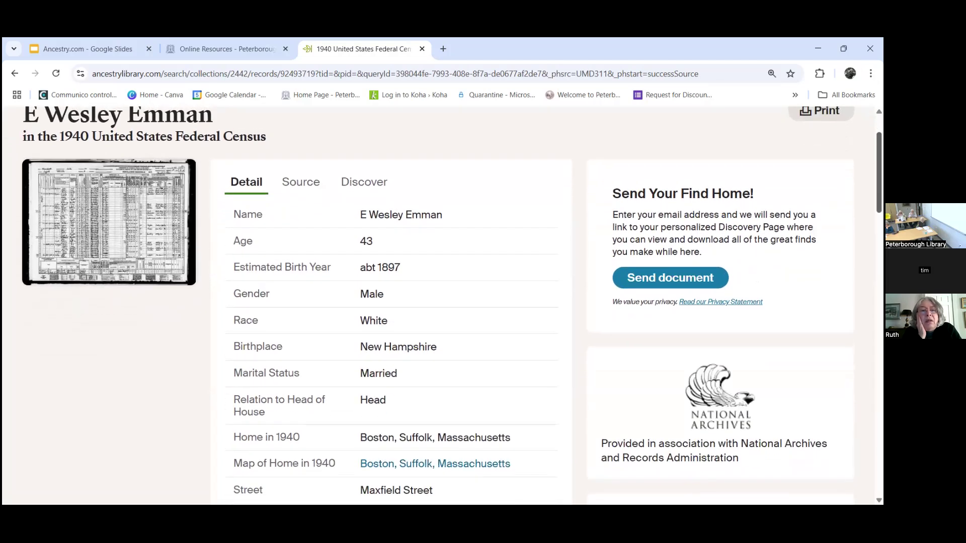
scroll(442, 302, down, 2)
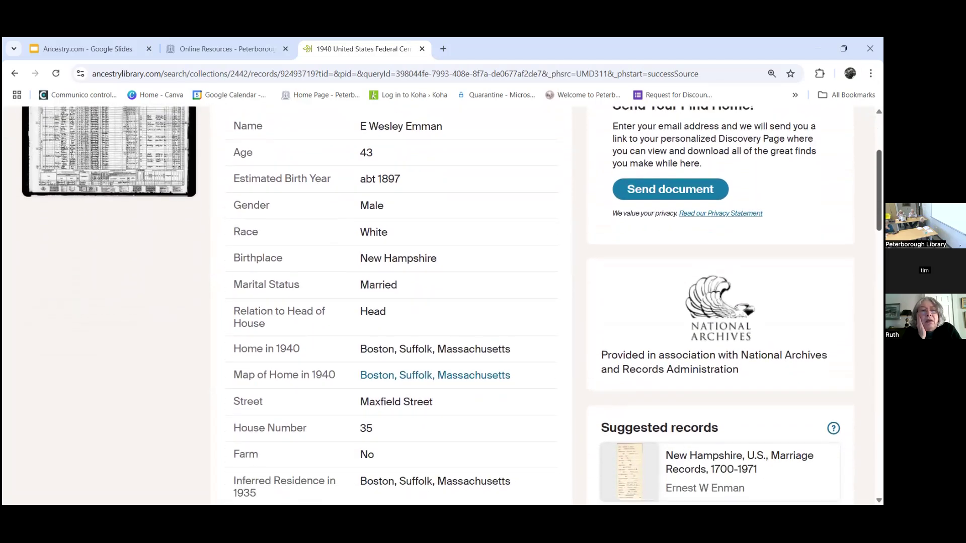
scroll(442, 302, down, 5)
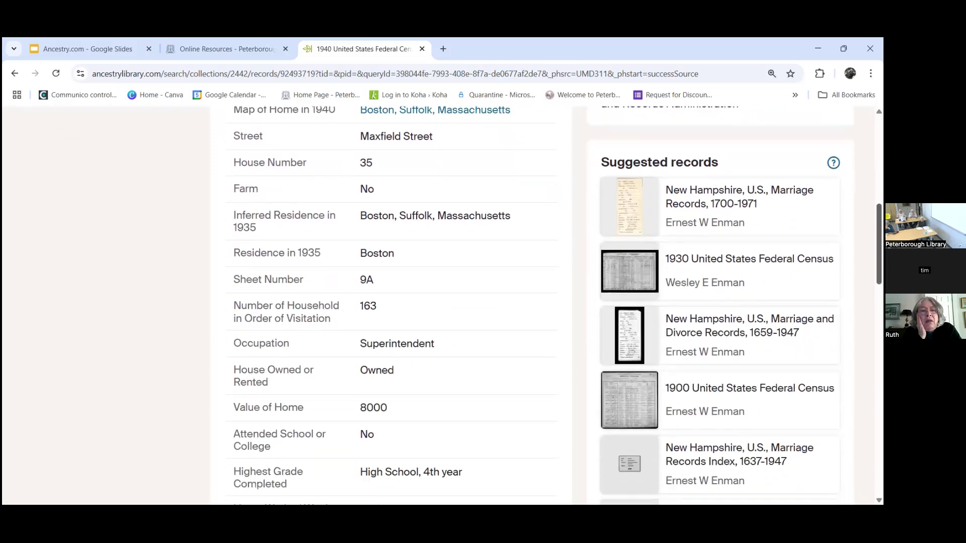
scroll(443, 301, down, 4)
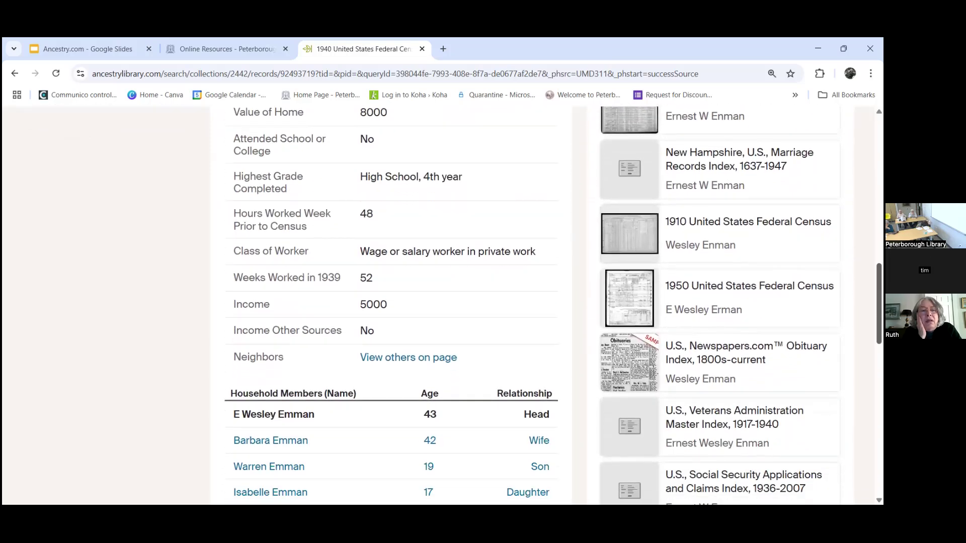
scroll(443, 302, down, 2)
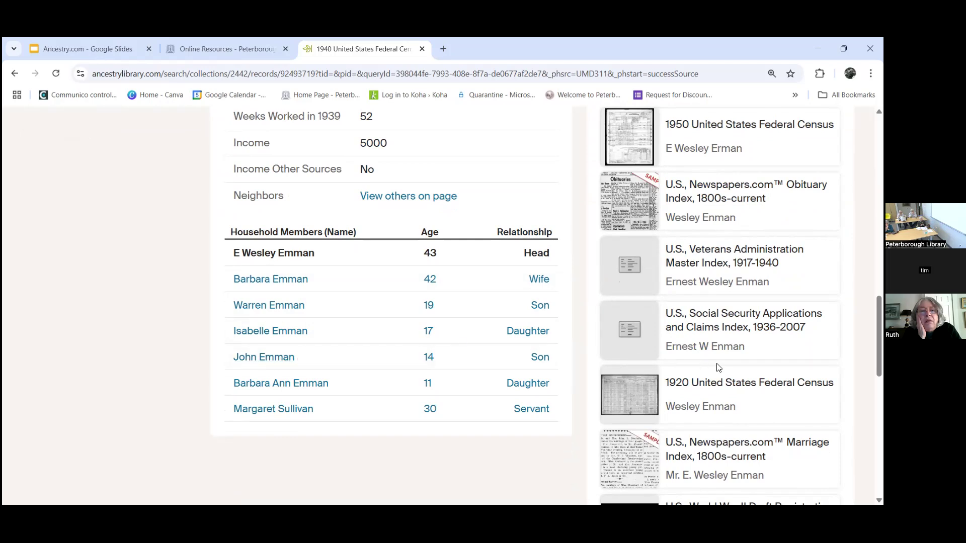
Step: Review the seven-person Household Members table and open the servant's census record
scroll(547, 305, up, 4)
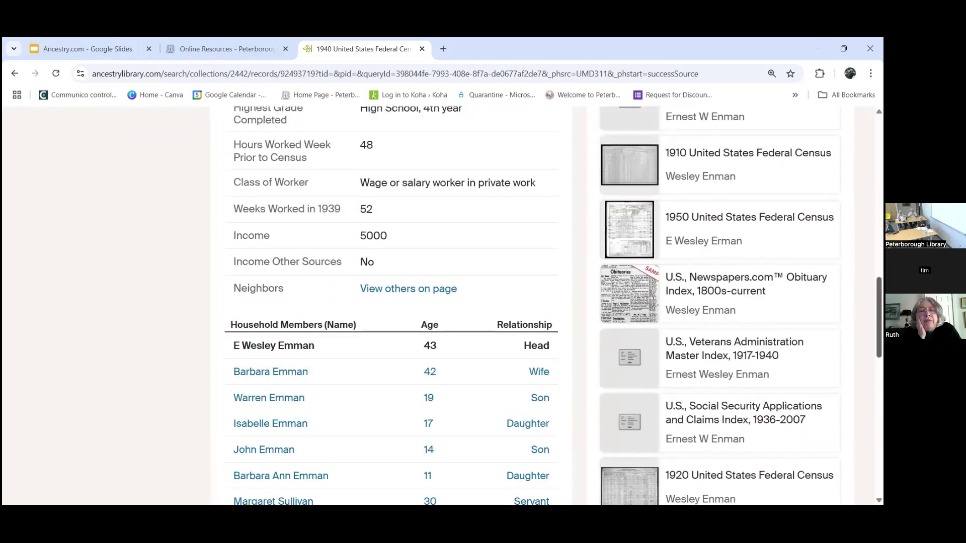
scroll(546, 306, up, 2)
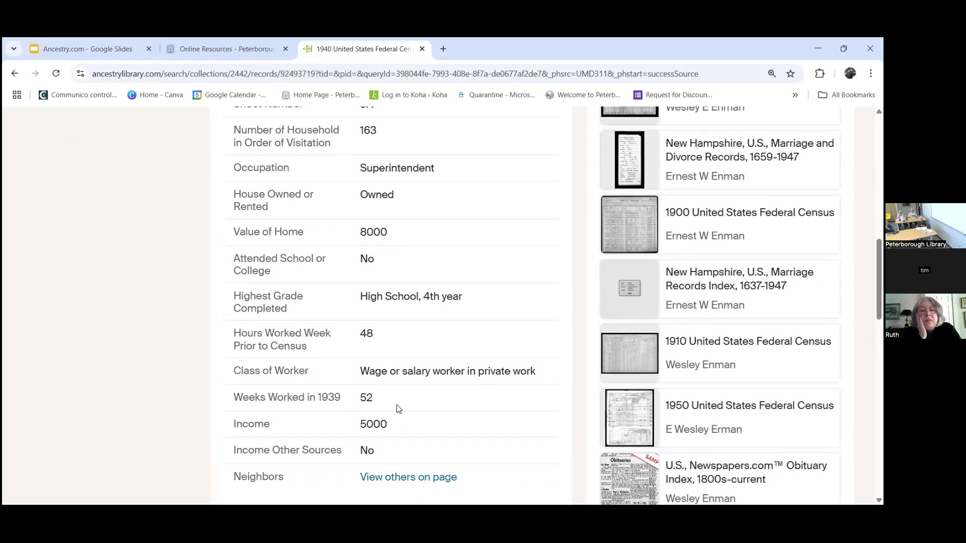
scroll(629, 403, down, 1)
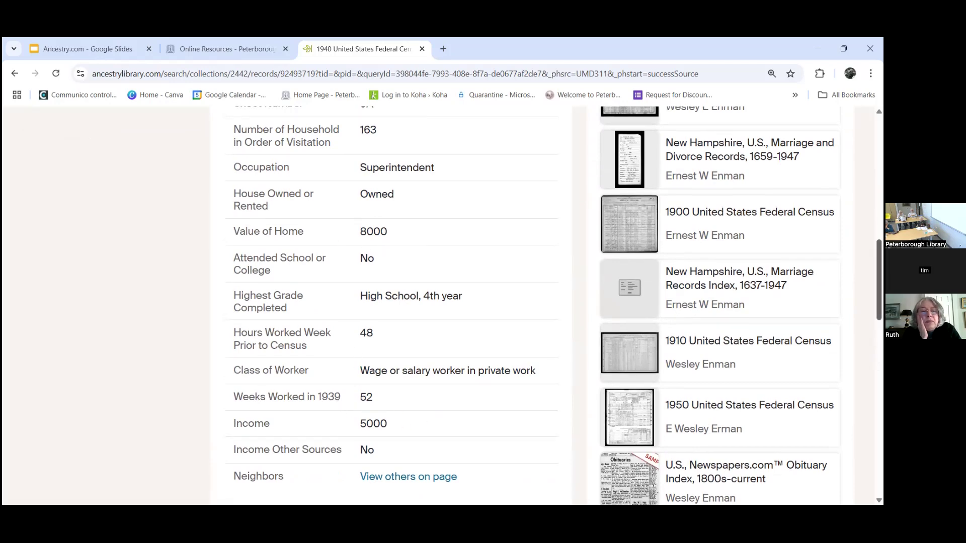
scroll(629, 352, up, 2)
scroll(629, 352, down, 5)
scroll(452, 352, down, 2)
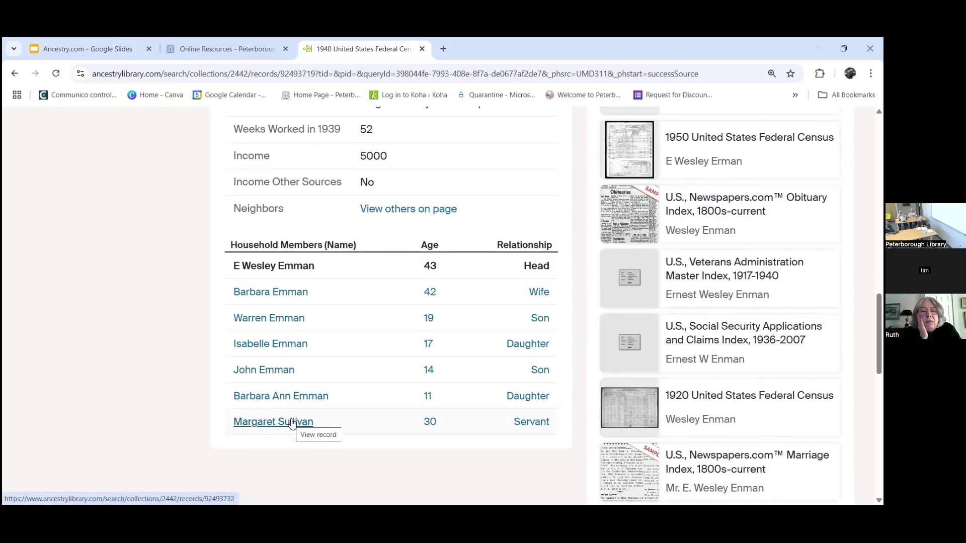
click(292, 423)
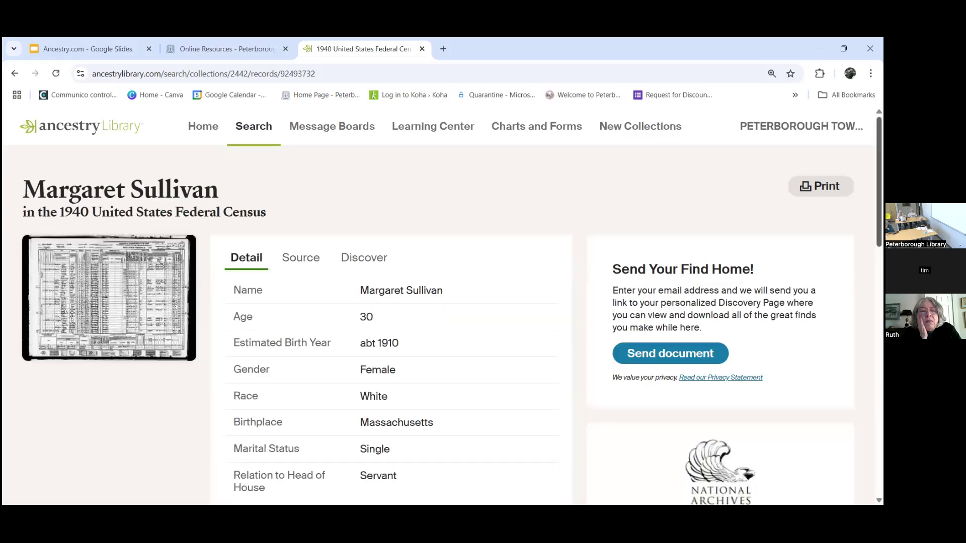
Step: Look over the servant's record, then return to the ancestor's 1940 census household listing
scroll(442, 301, down, 8)
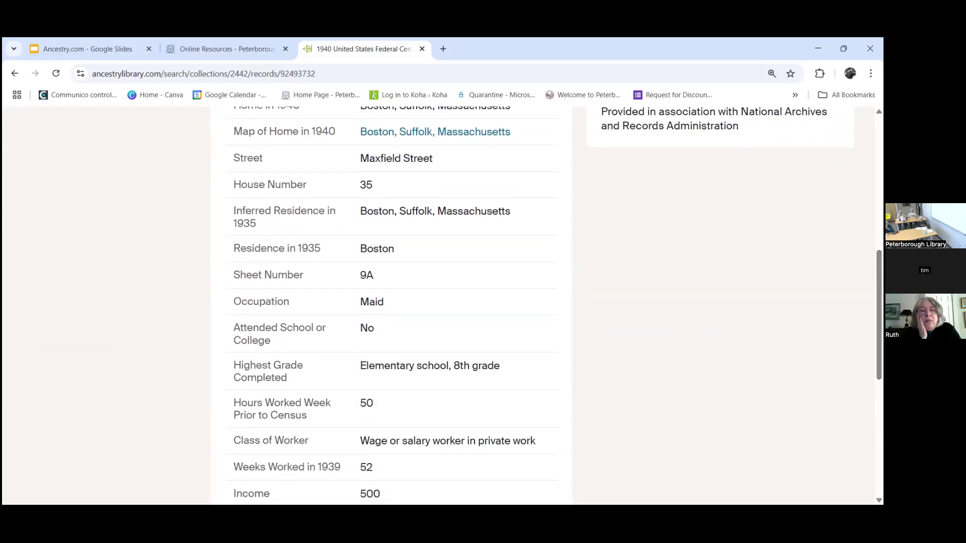
scroll(442, 302, down, 2)
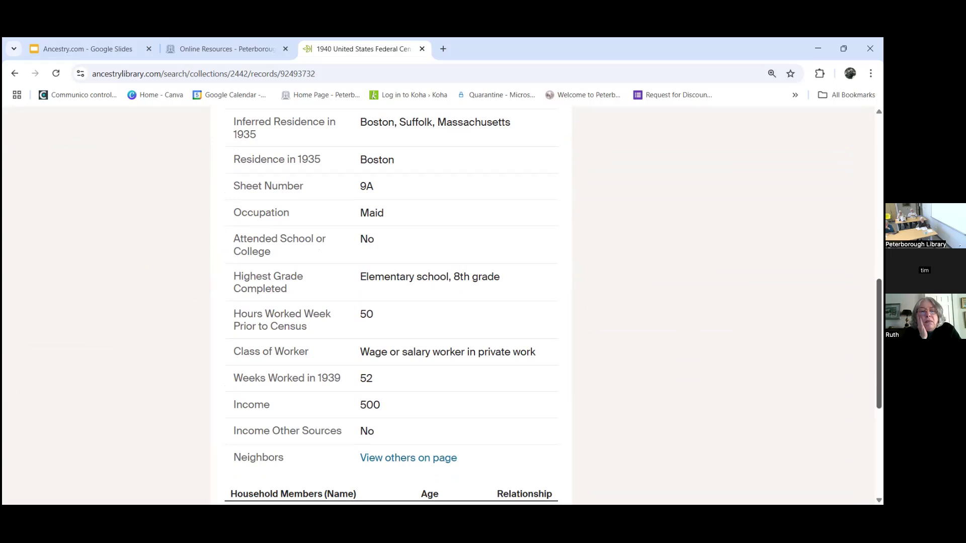
scroll(391, 302, up, 1)
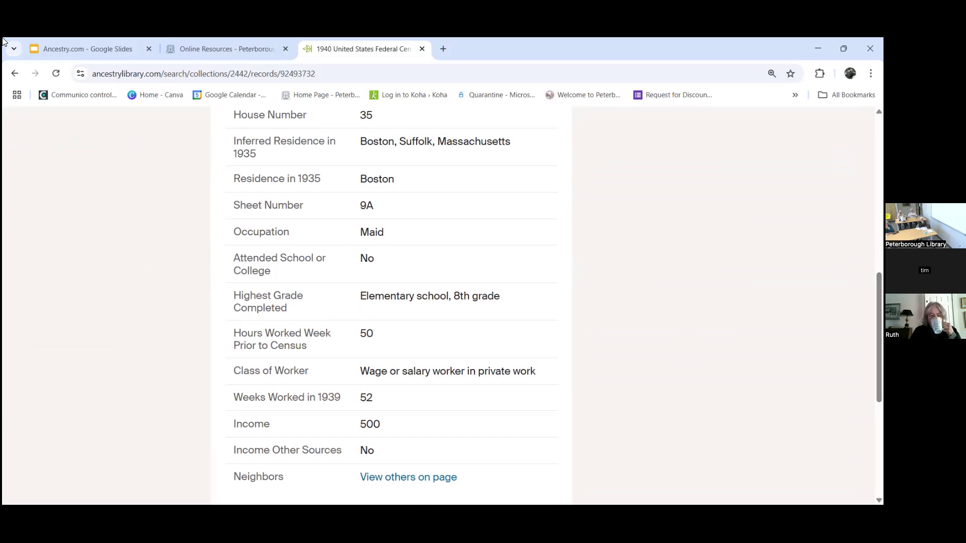
click(17, 75)
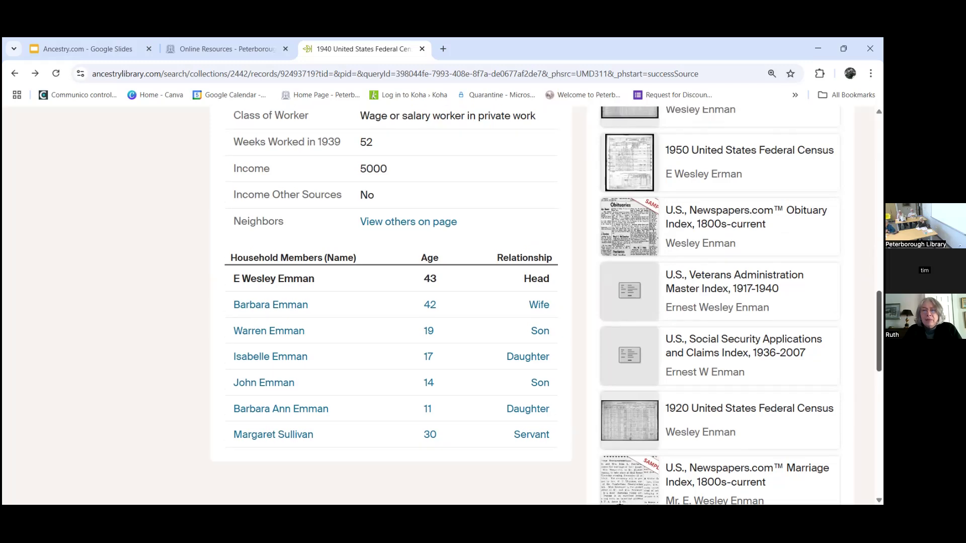
scroll(524, 305, up, 6)
scroll(351, 203, up, 10)
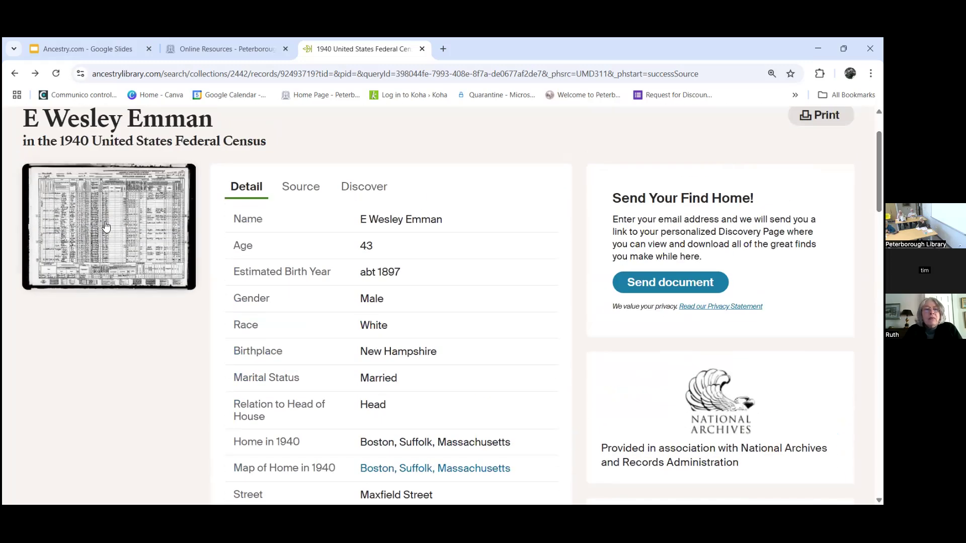
click(105, 225)
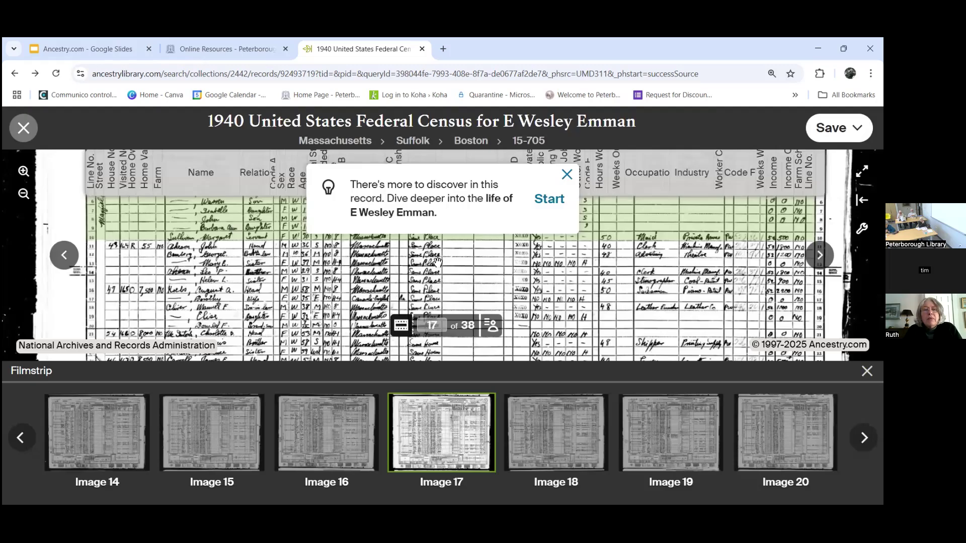
click(566, 175)
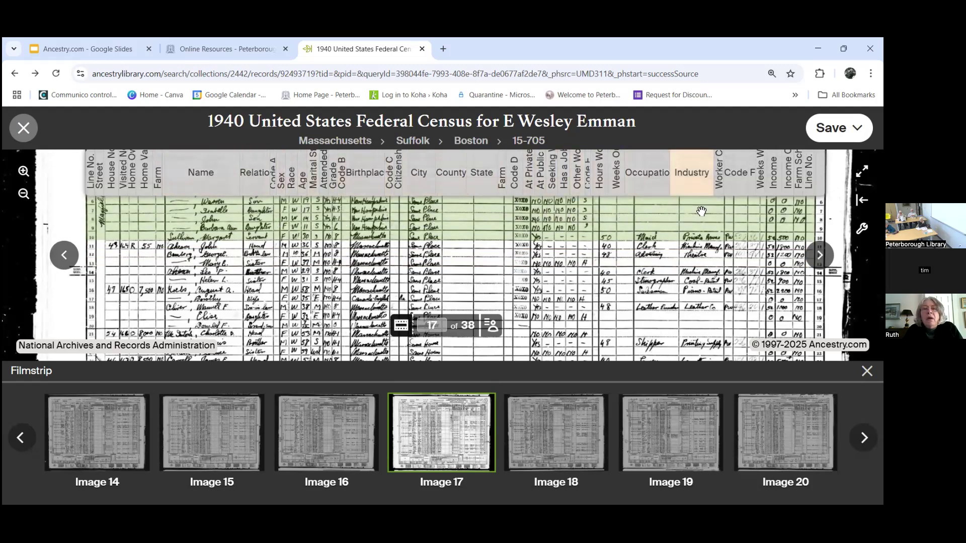
click(18, 132)
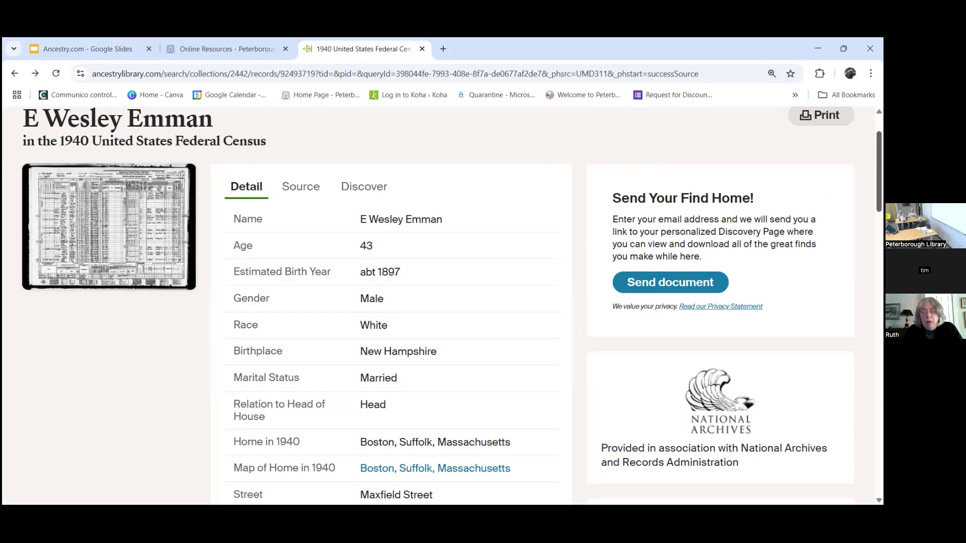
Step: Open the suggested U.S., Newspapers.com Obituary Index entry showing death 9 Oct 1951 in Worcester
scroll(443, 302, down, 4)
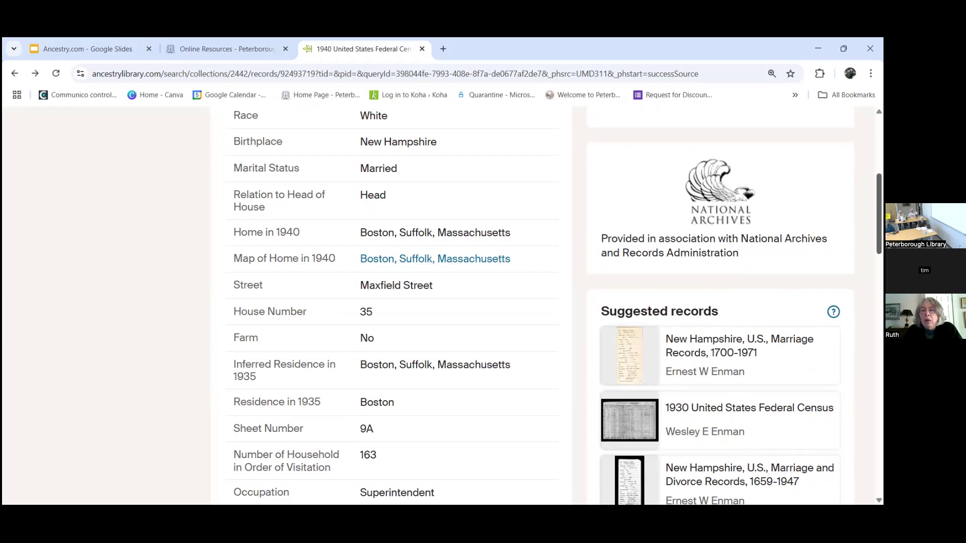
scroll(554, 302, down, 3)
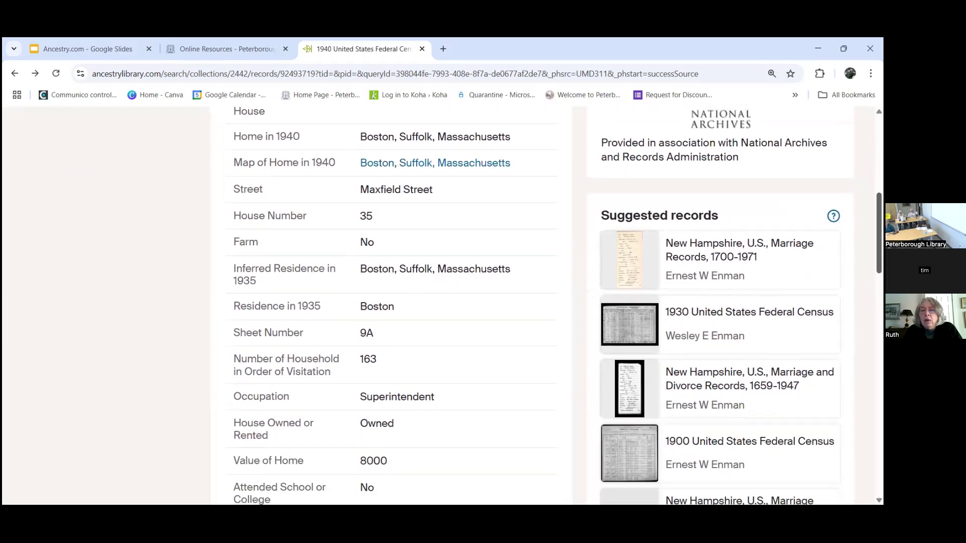
scroll(784, 251, down, 1)
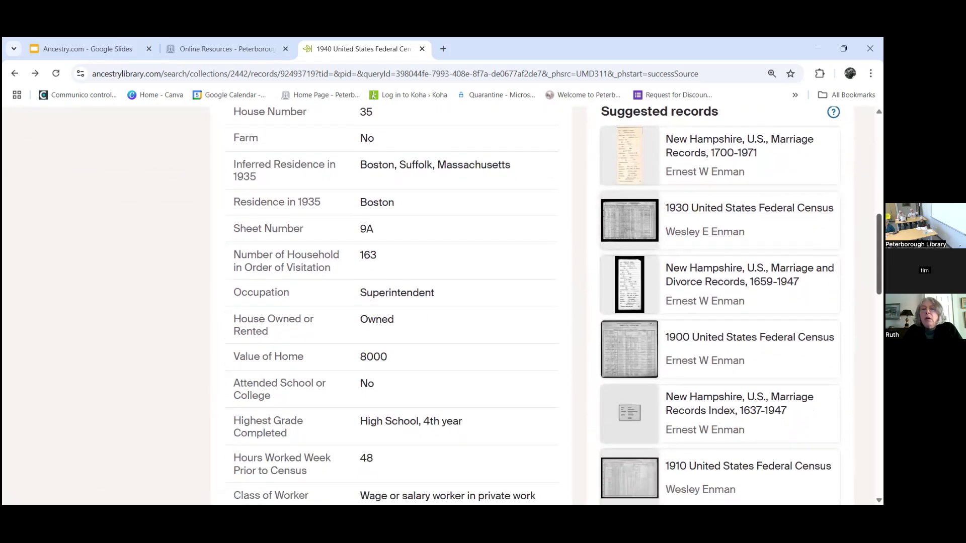
scroll(553, 302, down, 3)
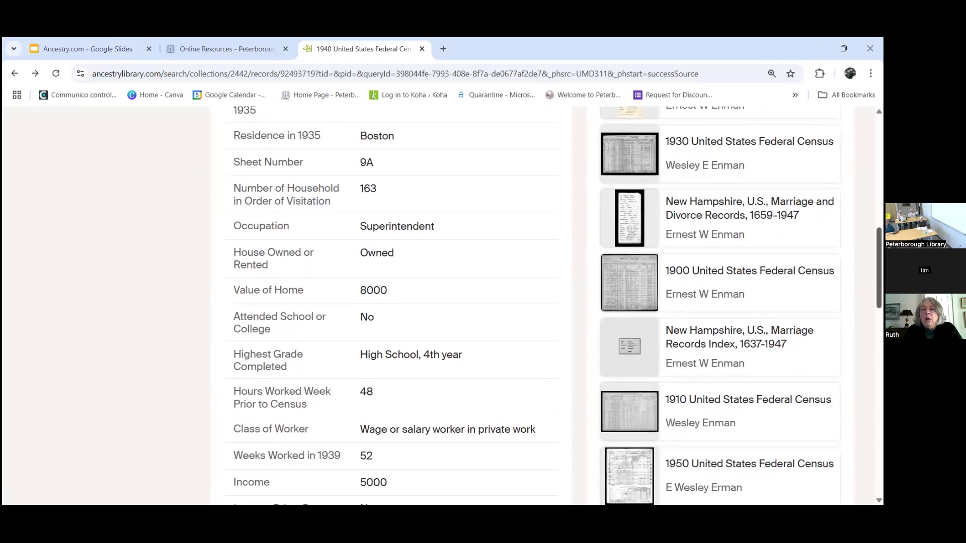
scroll(553, 302, down, 1)
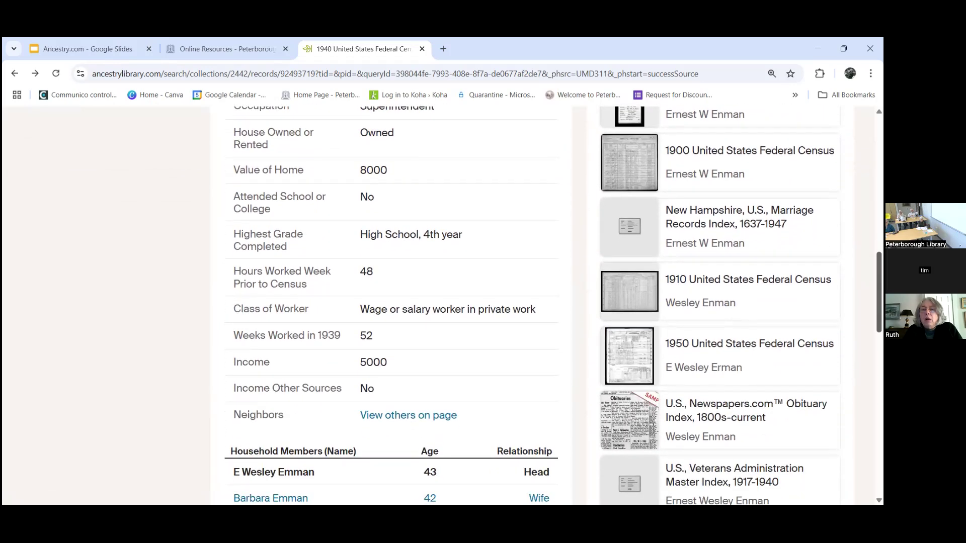
scroll(553, 302, down, 2)
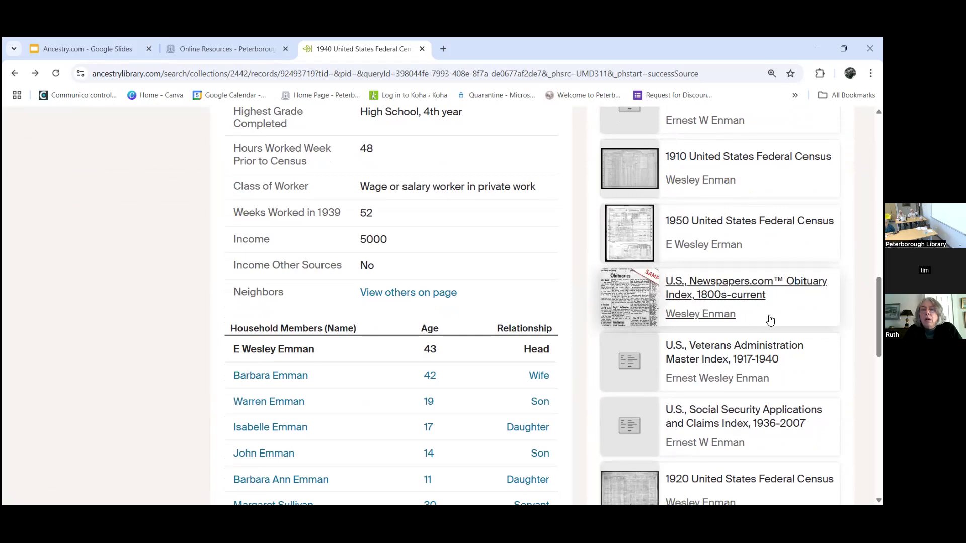
click(687, 301)
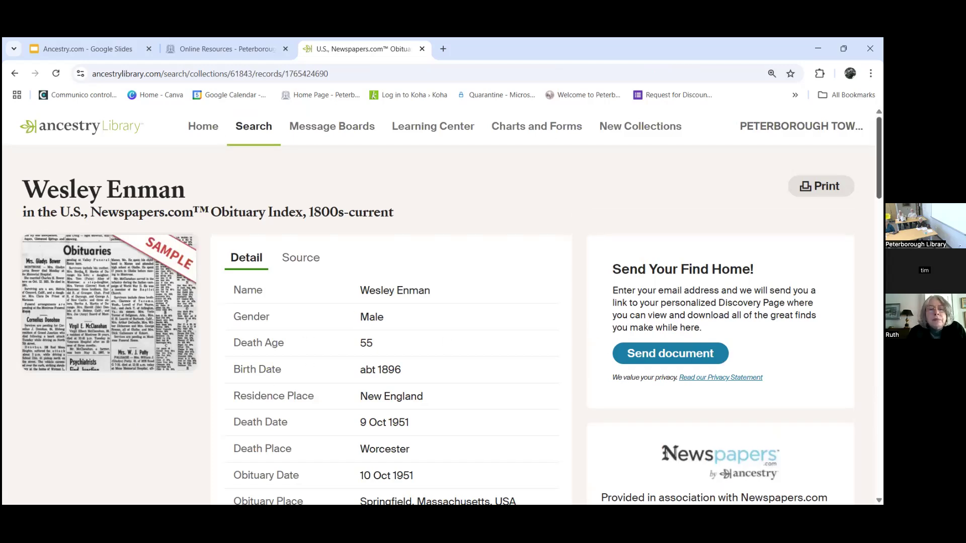
Step: Scroll down the obituary record to read its details: published 10 Oct 1951 in The Springfield Union, Springfield, Massachusetts
scroll(443, 311, down, 1)
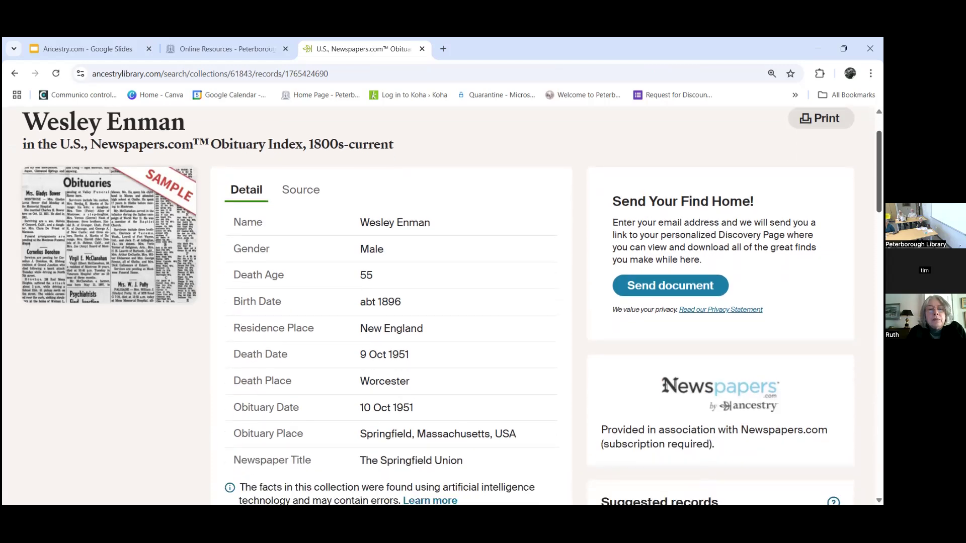
scroll(442, 311, down, 1)
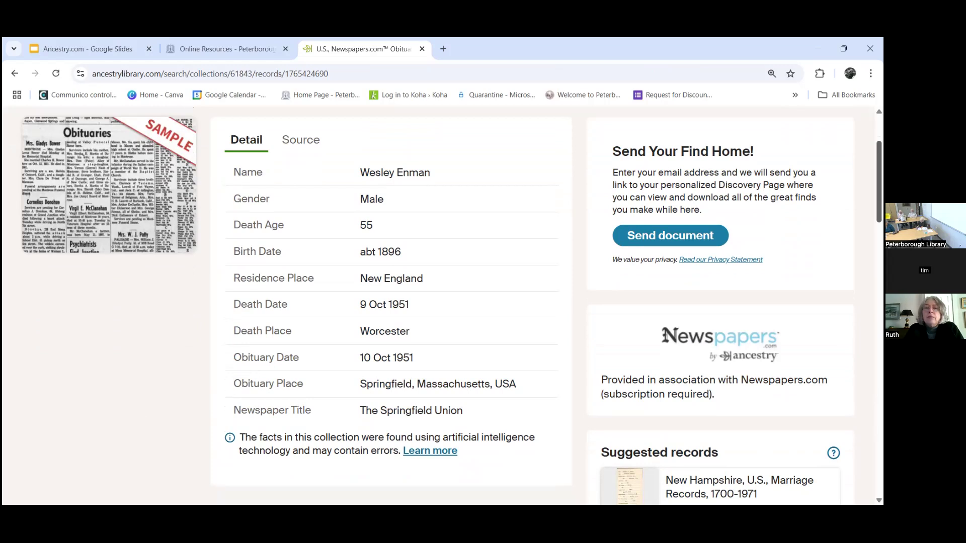
Step: Go back to the 1940 census and open the suggested Enman New Hampshire birth record (born 24 May 1896)
click(15, 73)
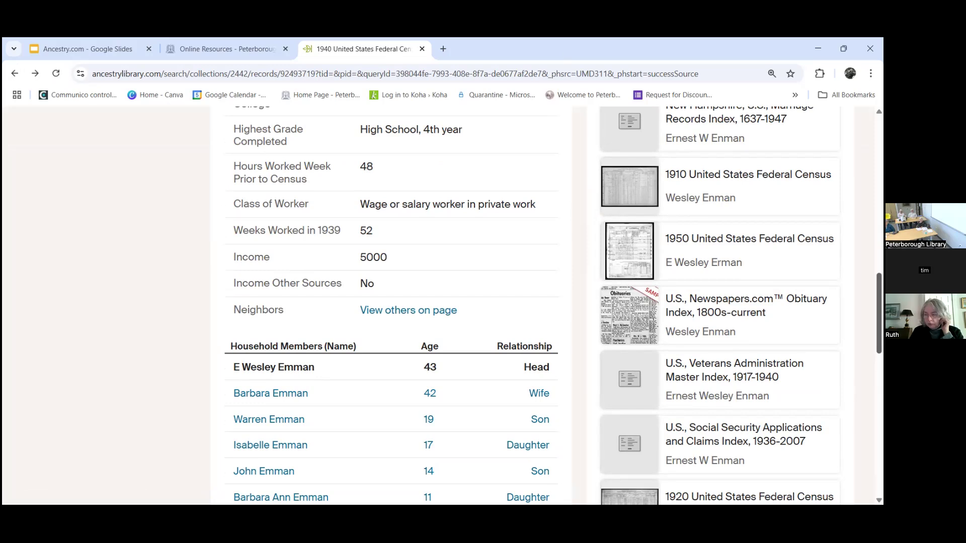
scroll(443, 306, up, 1)
scroll(553, 305, down, 2)
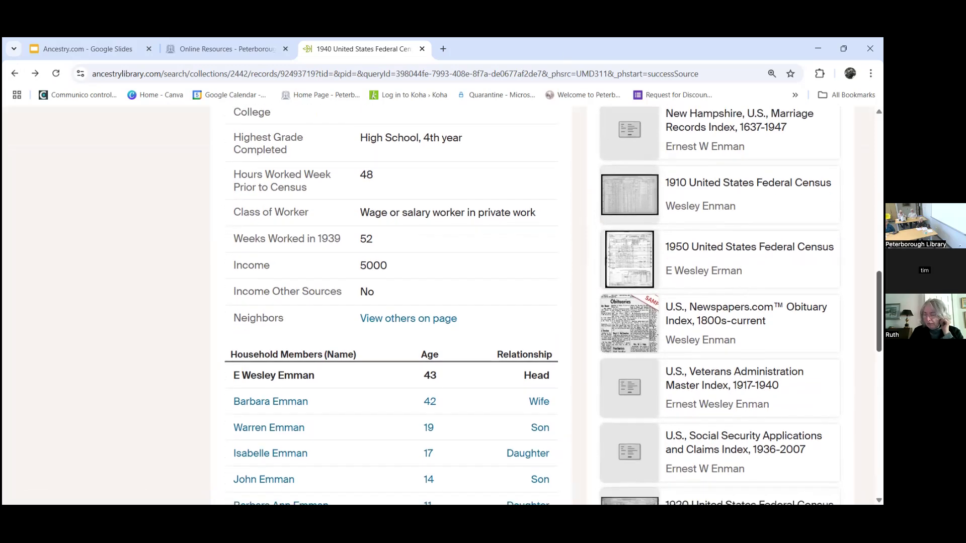
scroll(762, 226, down, 6)
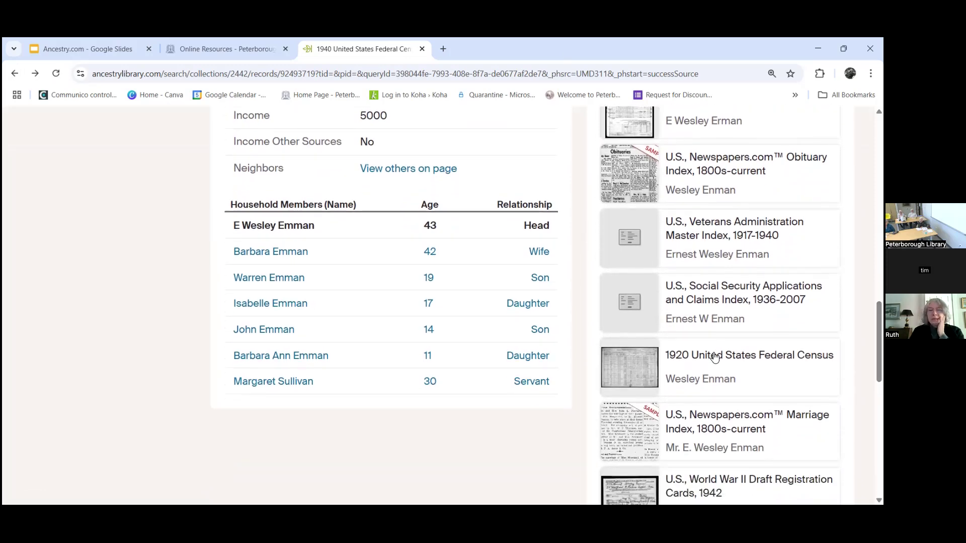
scroll(762, 226, down, 2)
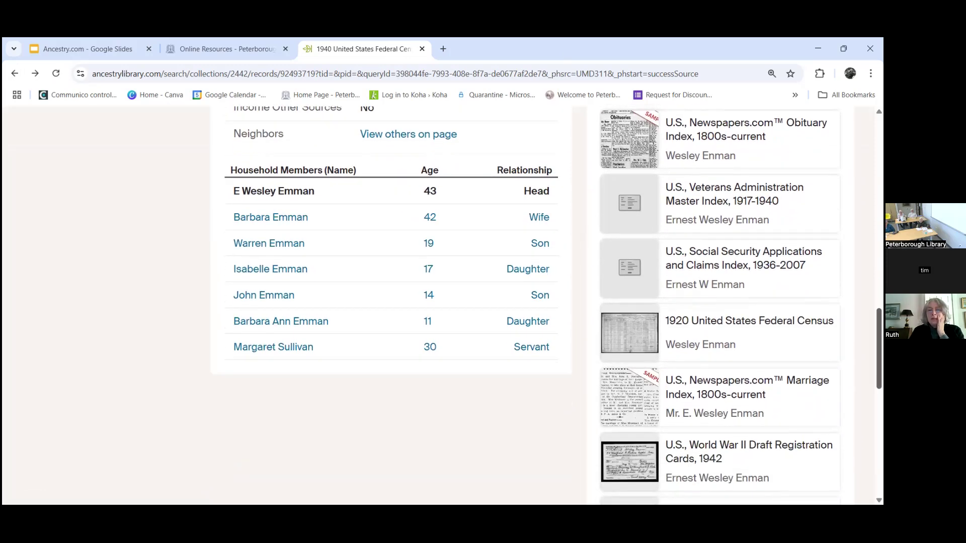
scroll(546, 305, down, 10)
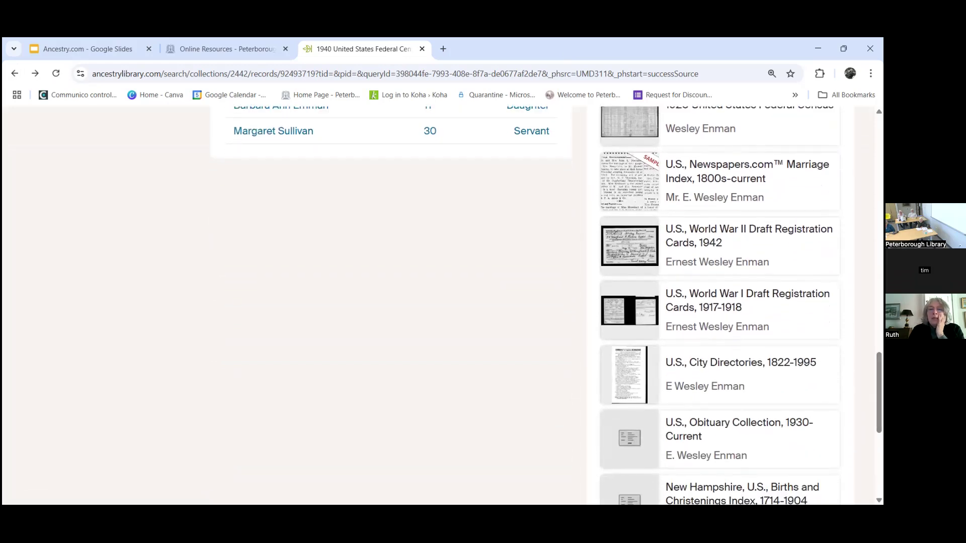
scroll(547, 306, down, 3)
scroll(719, 301, down, 3)
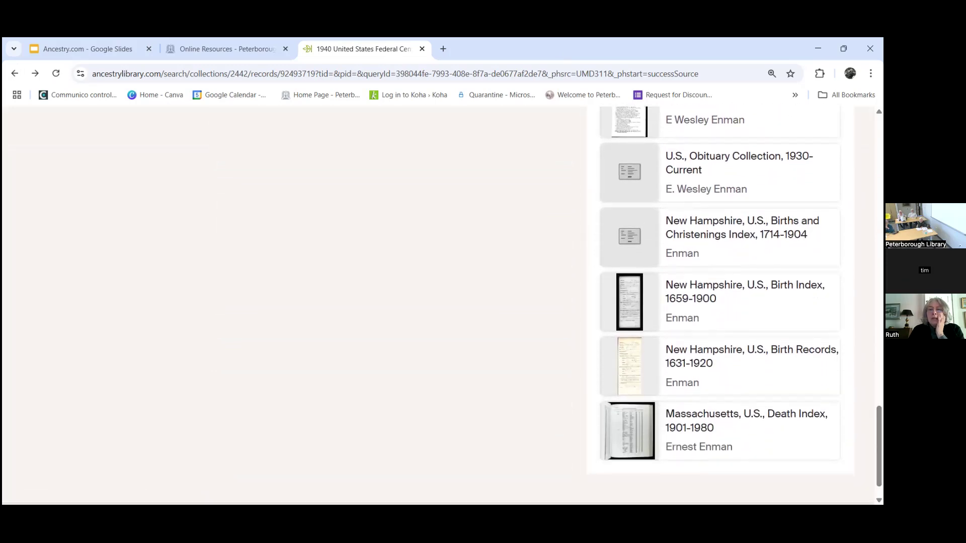
click(765, 351)
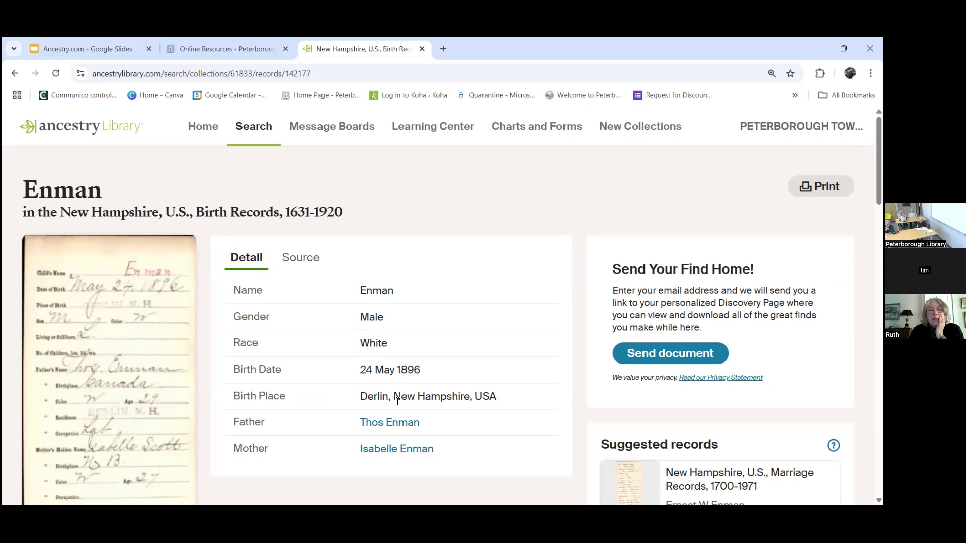
Step: View the original birth certificate image, then show the record's New Hampshire Department of State source citation
click(115, 327)
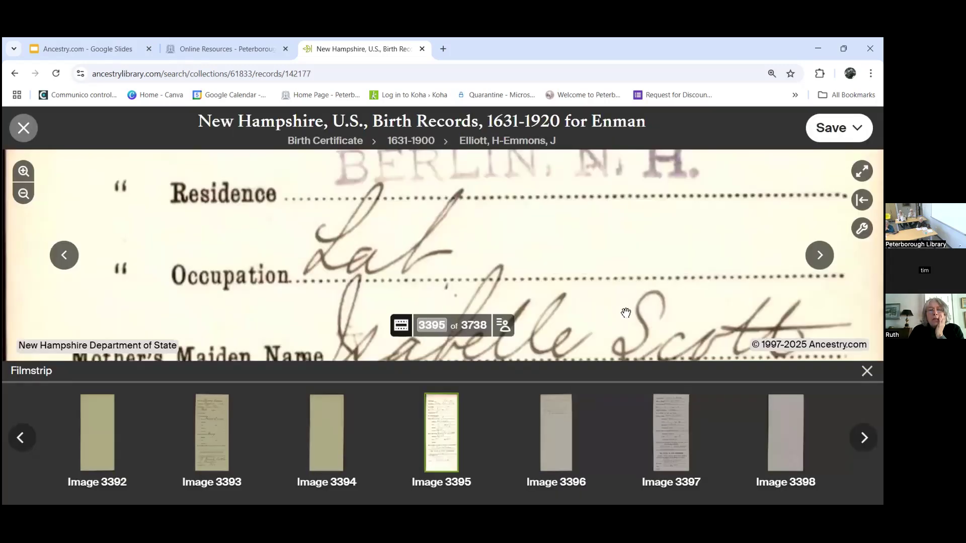
drag(626, 312, 629, 359)
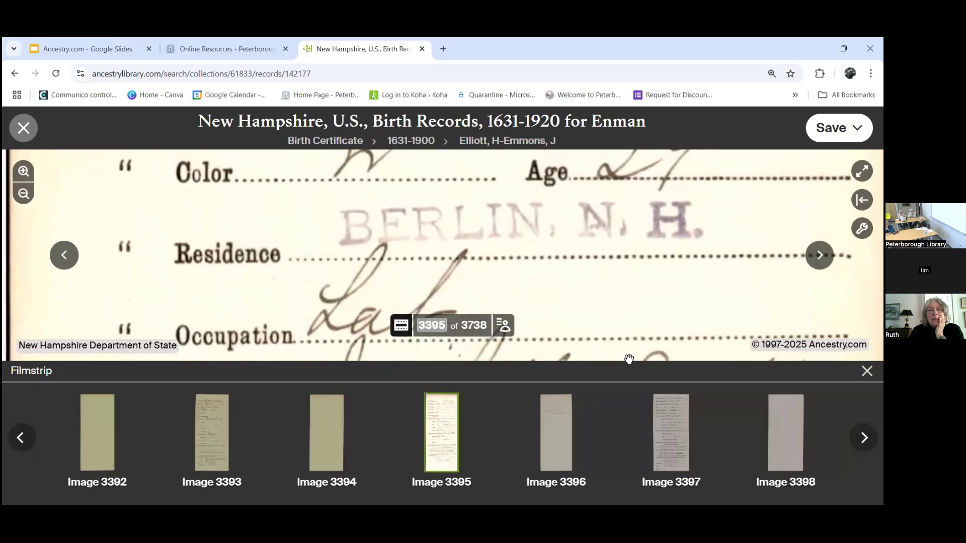
click(23, 129)
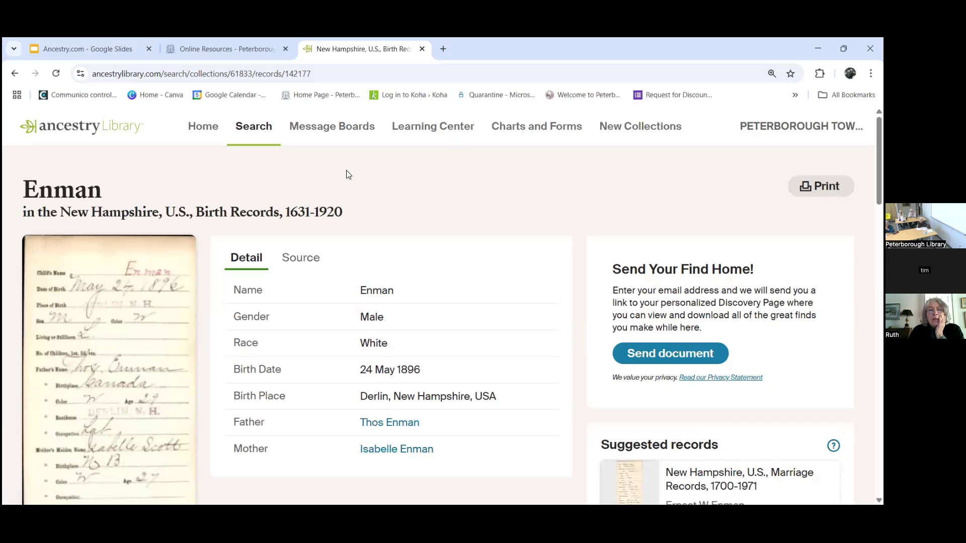
click(299, 258)
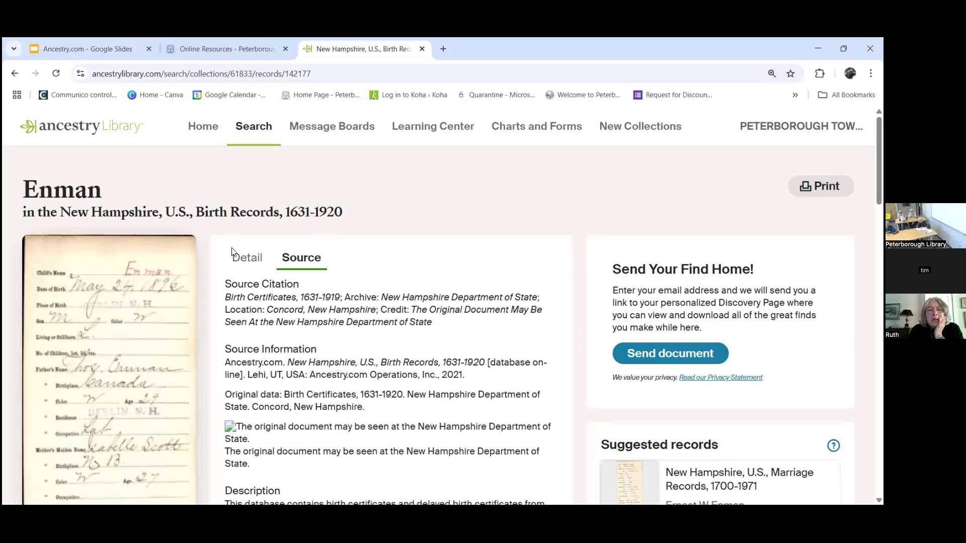
Step: Switch back to the birth record's Detail tab, then open and close its print preview
click(244, 259)
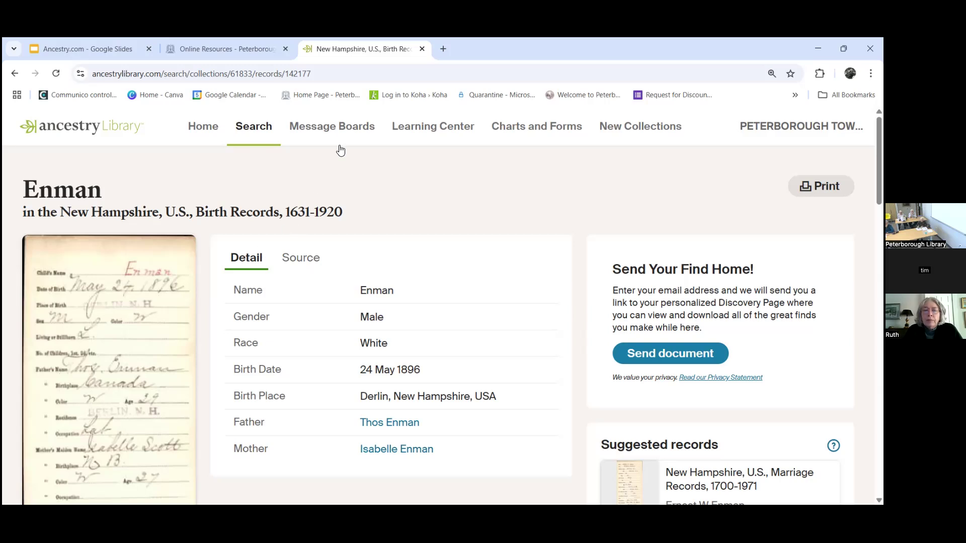
scroll(438, 307, down, 1)
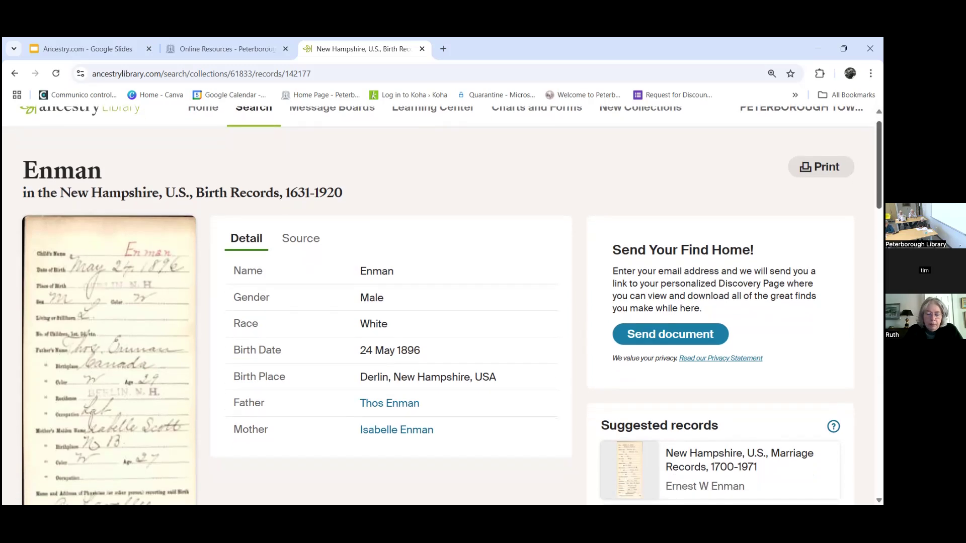
scroll(438, 307, down, 1)
scroll(438, 308, up, 1)
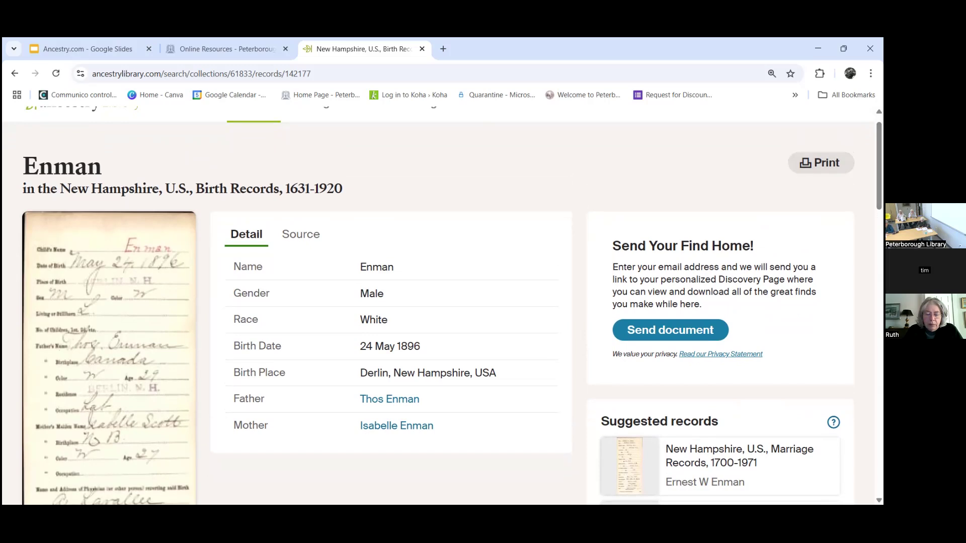
click(820, 162)
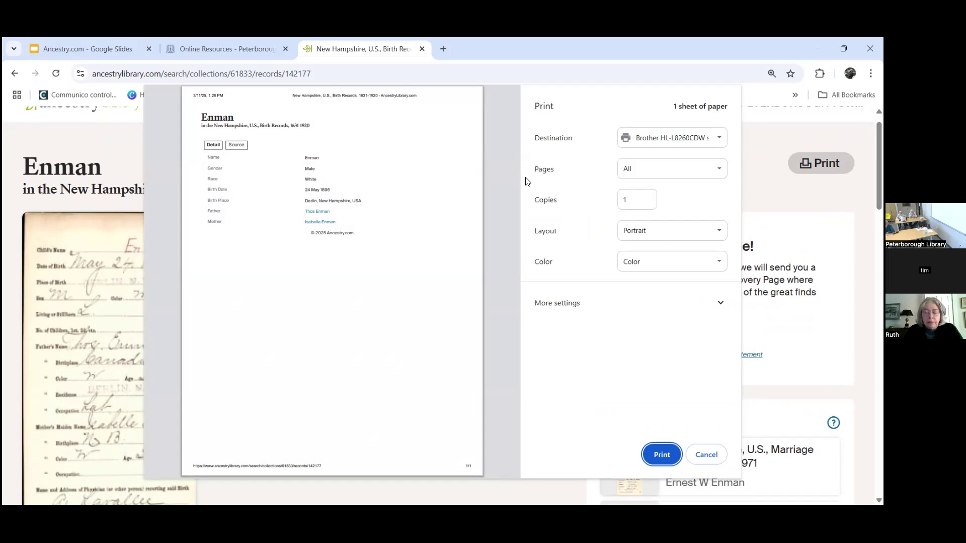
click(700, 455)
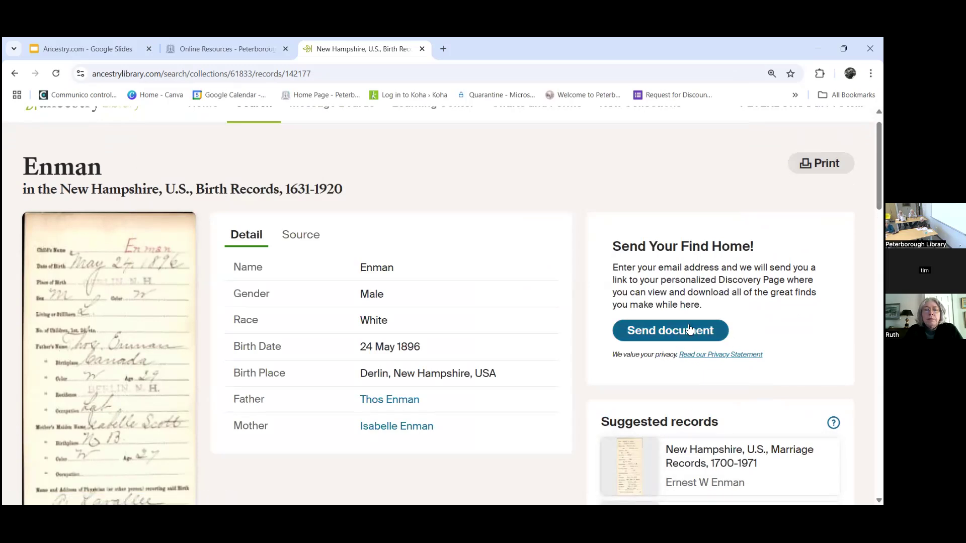
Step: Email the birth record to your saved address in both e-mail fields and dismiss the success message
click(689, 330)
text(renma)
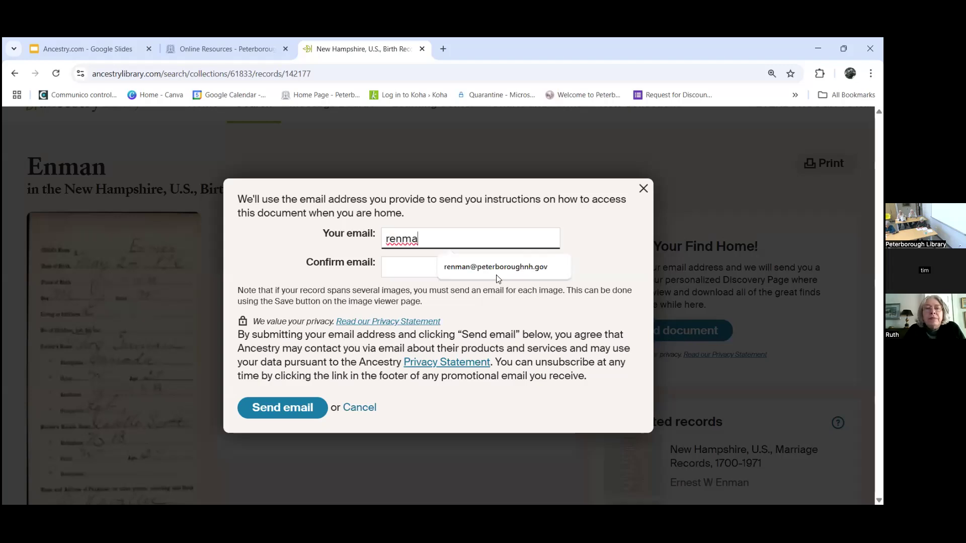
click(496, 272)
click(453, 267)
text(renman)
click(463, 292)
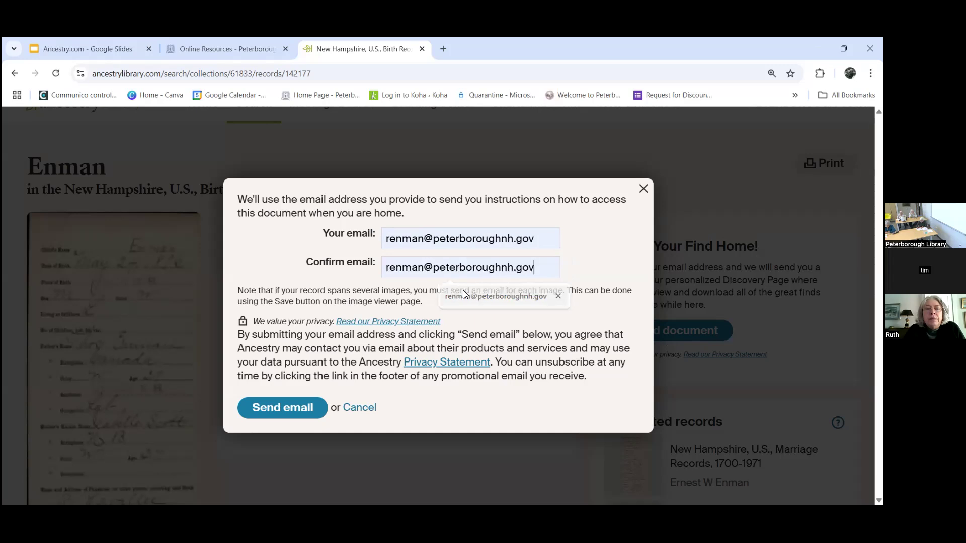
click(268, 417)
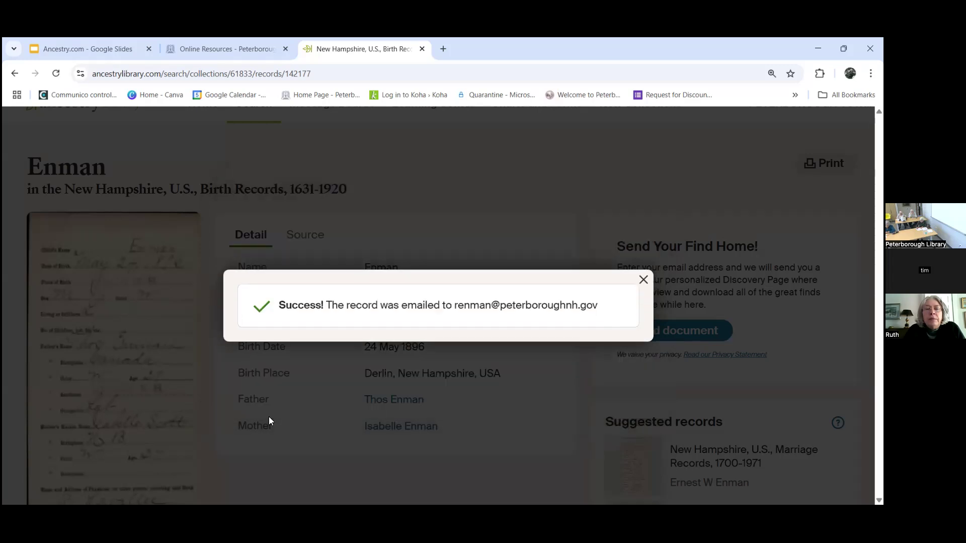
click(643, 280)
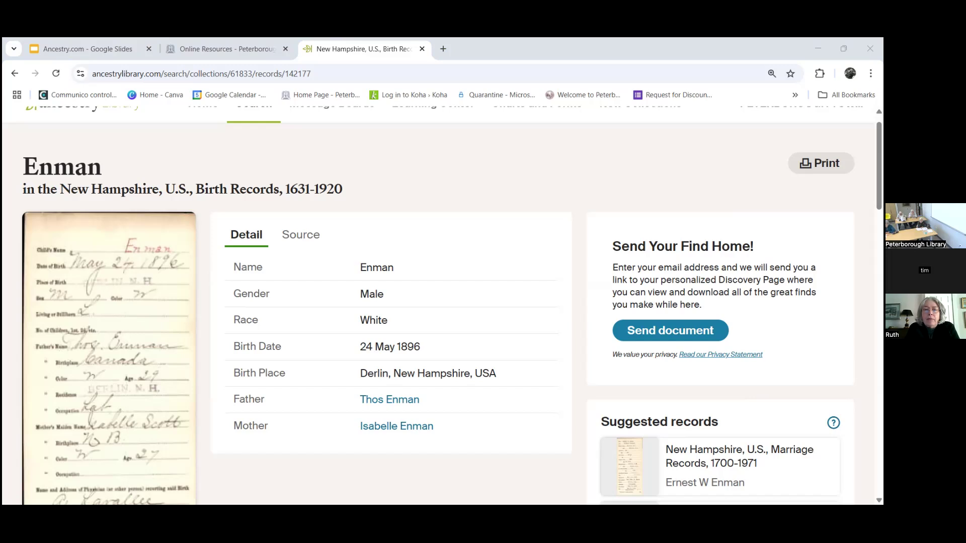
Step: Resend the birth record by email and dismiss the success confirmation again
key(alt+Tab)
key(alt+Tab)
click(693, 335)
click(267, 416)
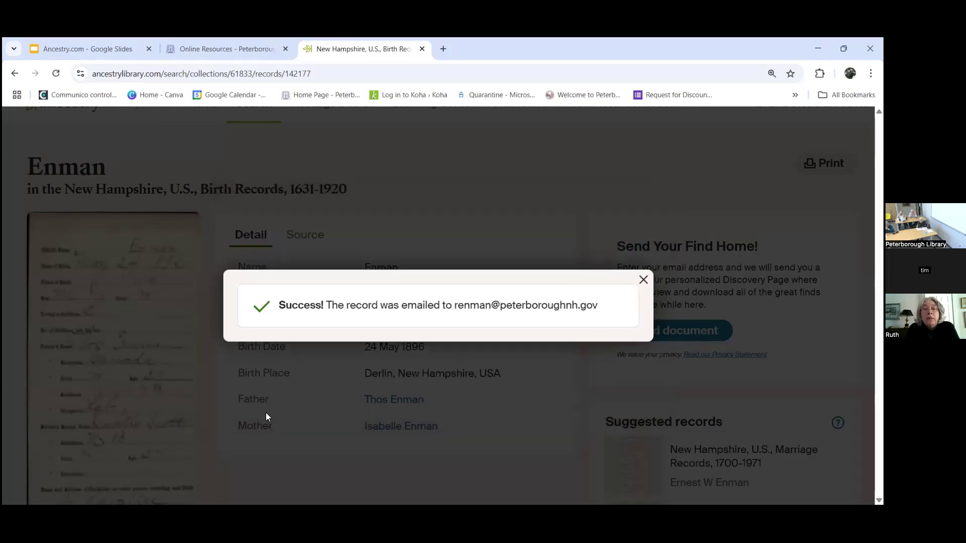
click(643, 279)
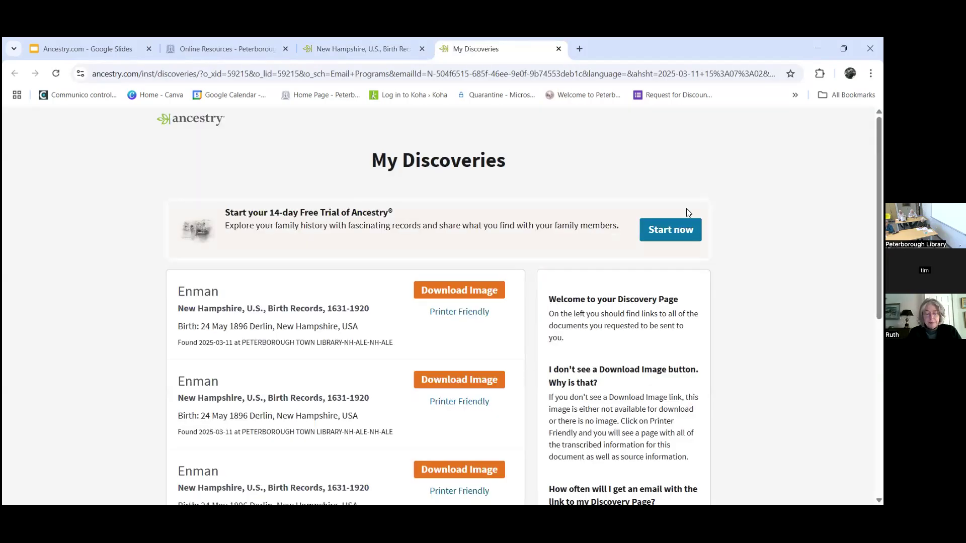
Step: Download the first Enman birth record's image and open the downloaded .jpg file
scroll(438, 302, down, 2)
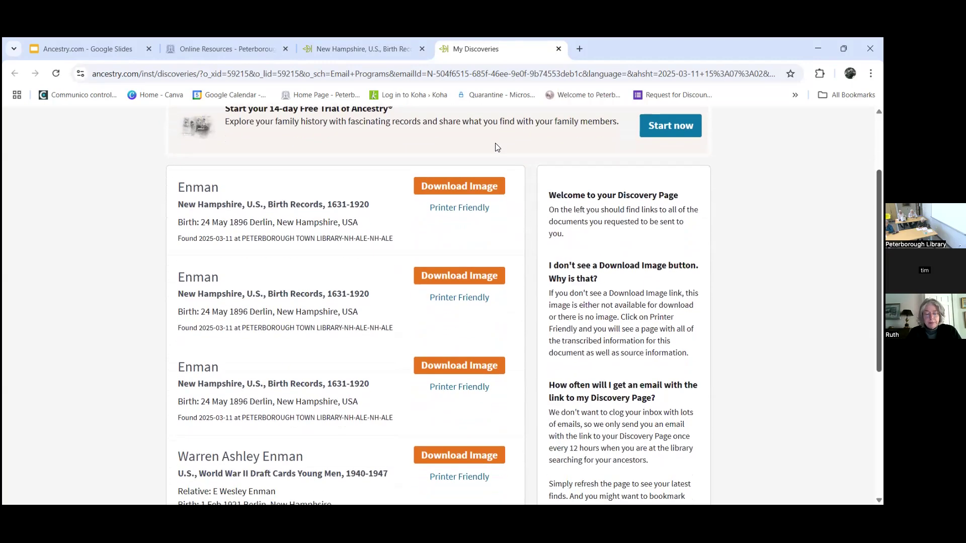
click(469, 185)
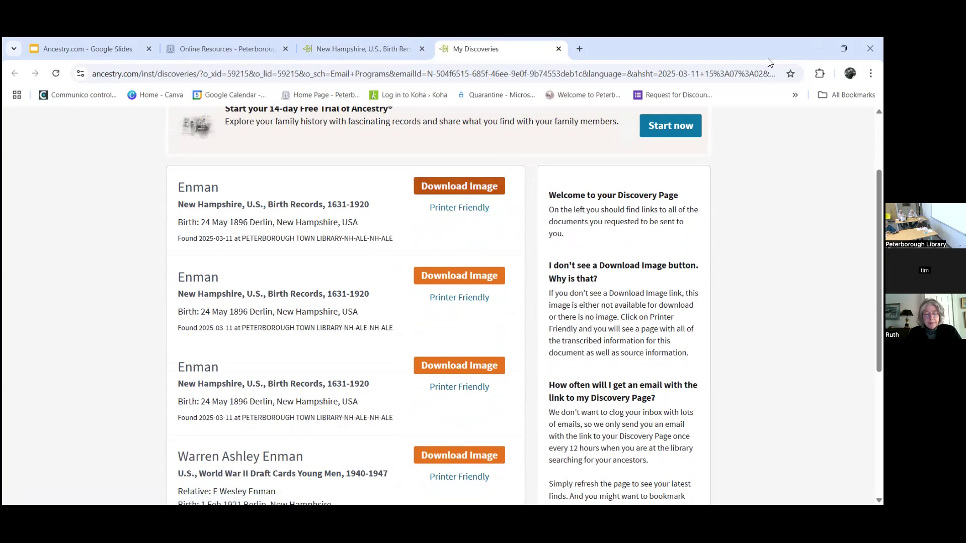
click(740, 110)
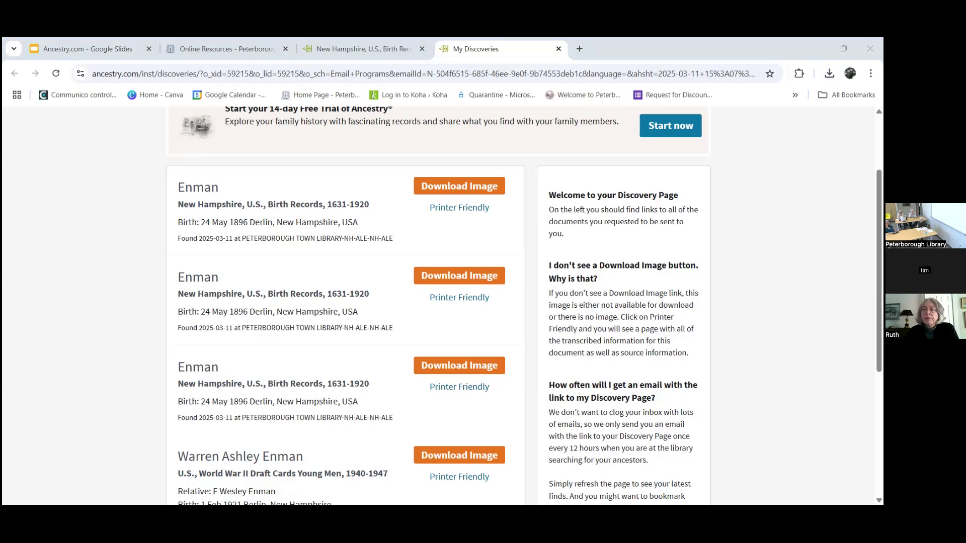
click(329, 315)
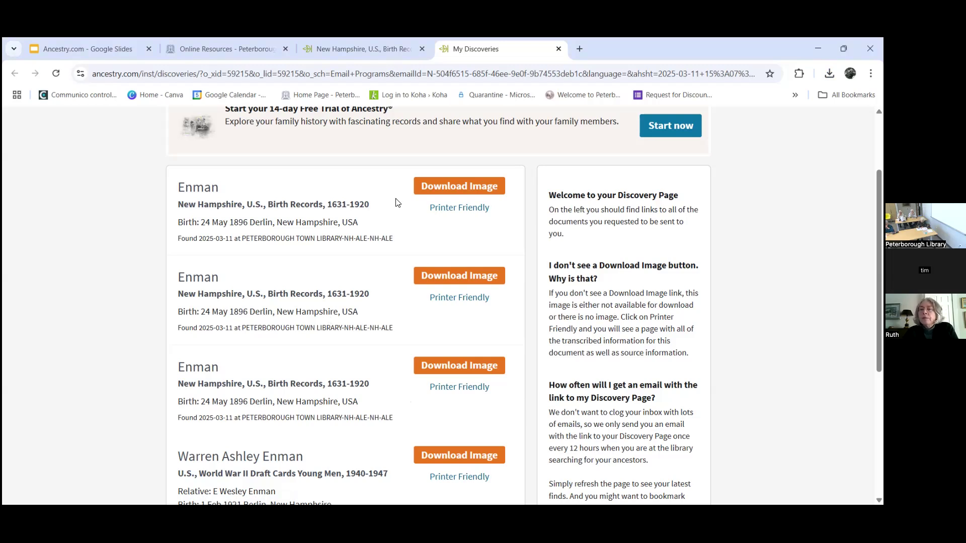
drag(435, 199, 441, 186)
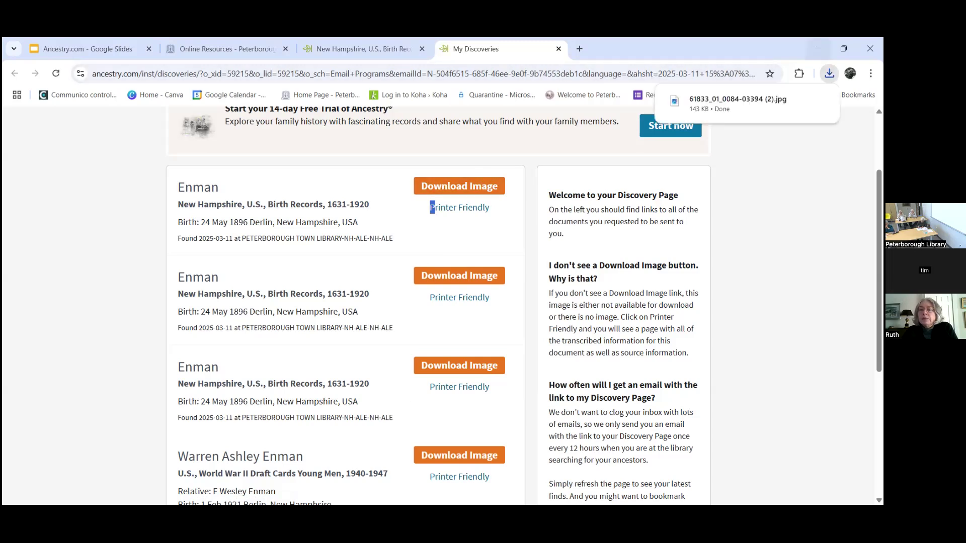
click(768, 100)
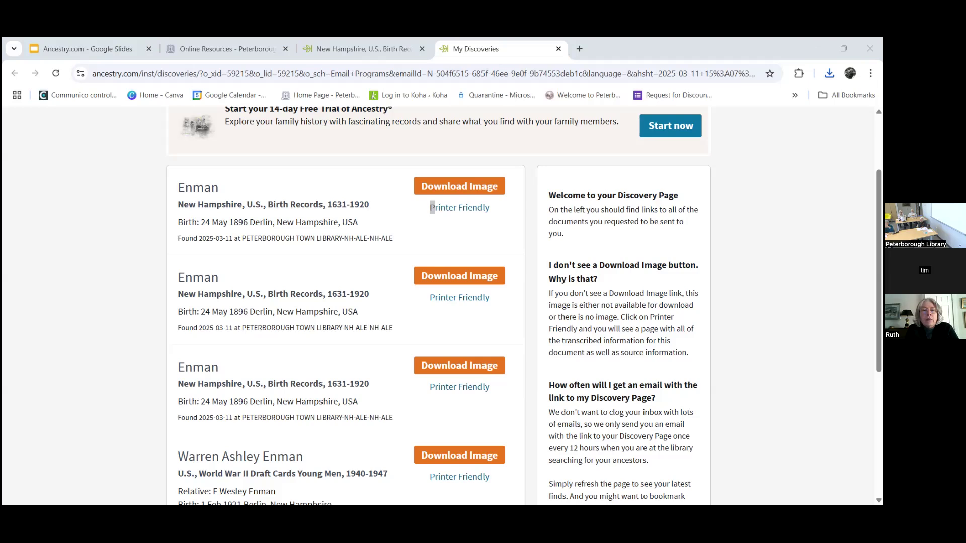
Step: Close the My Discoveries tab to return to the Enman 1896 birth record
click(403, 309)
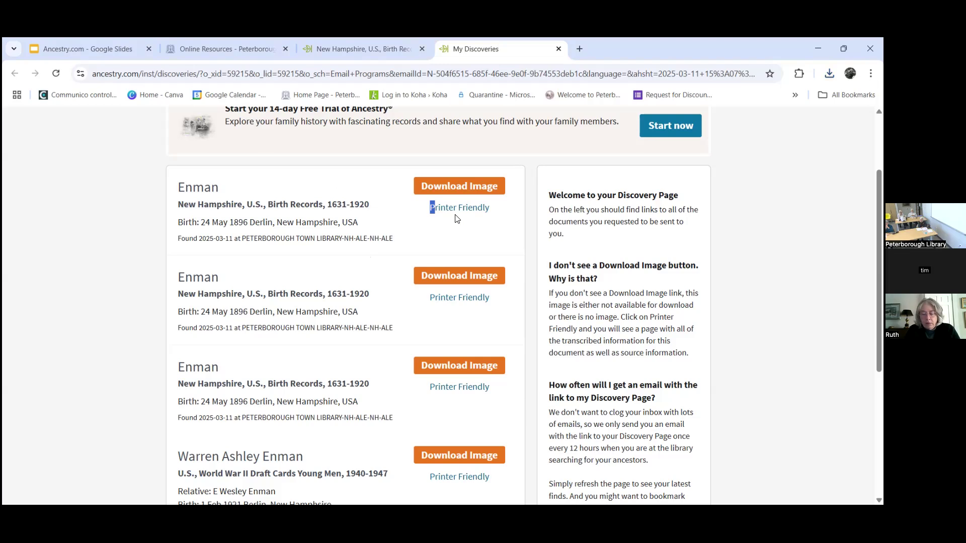
click(559, 49)
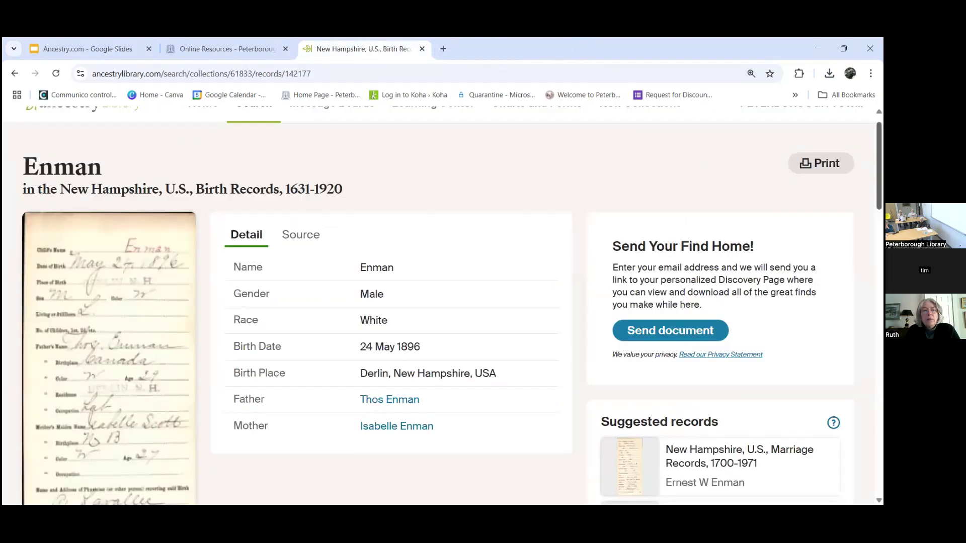
scroll(442, 302, down, 3)
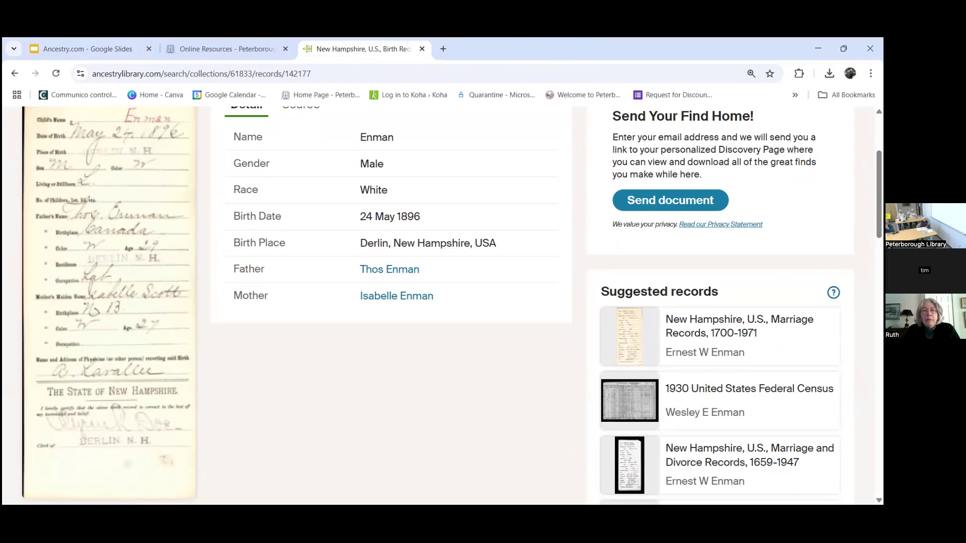
scroll(430, 287, up, 2)
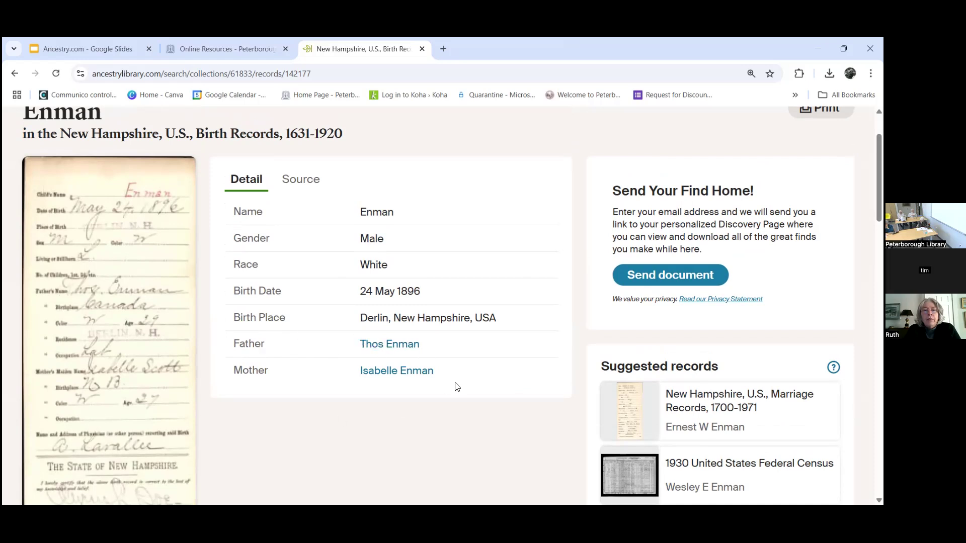
click(395, 347)
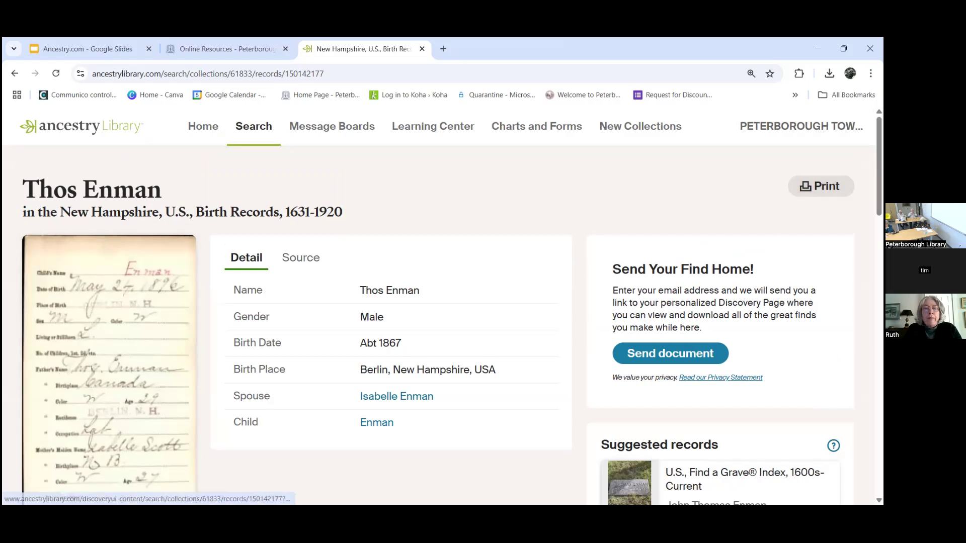
Step: Scroll Thos Enman's record to its suggestions: Find a Grave, 1900/1910/1930 censuses and death records
scroll(420, 217, down, 1)
scroll(443, 301, down, 4)
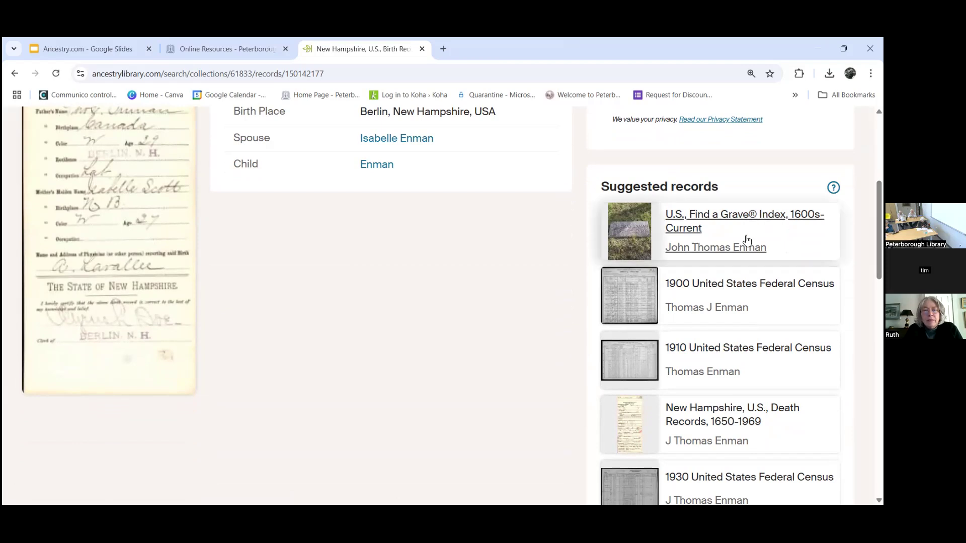
scroll(443, 302, down, 1)
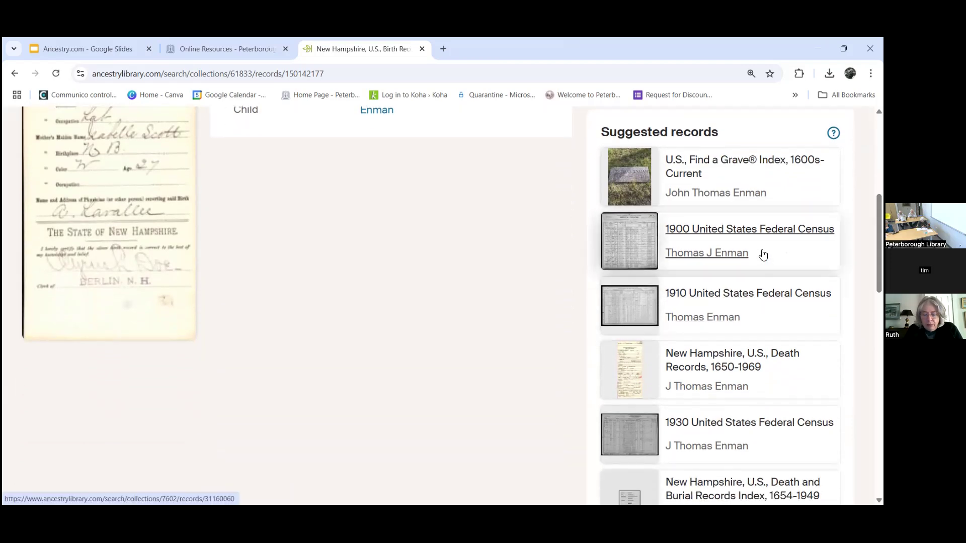
Step: Review the father's Find a Grave record (born 1865 Prince Edward Island, died 1940), then return home
click(753, 165)
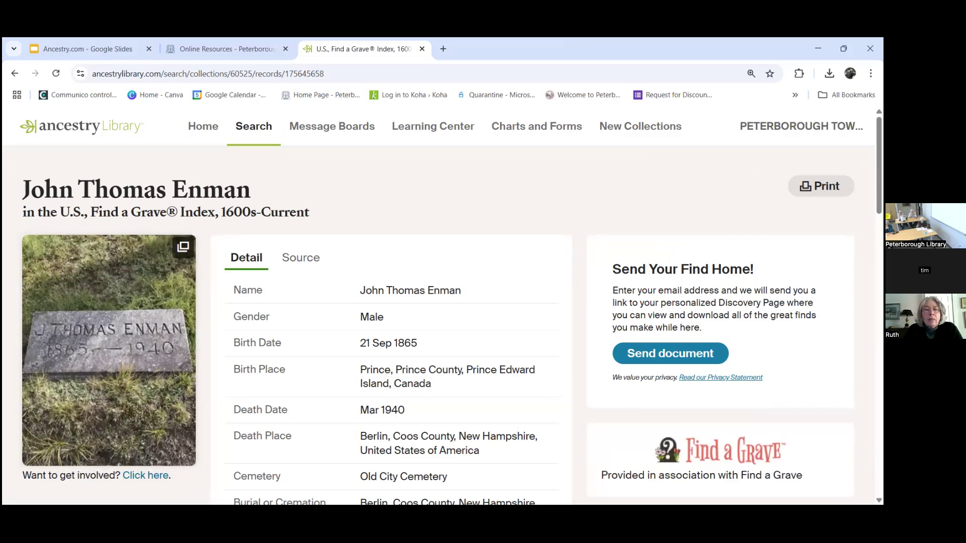
scroll(443, 306, down, 2)
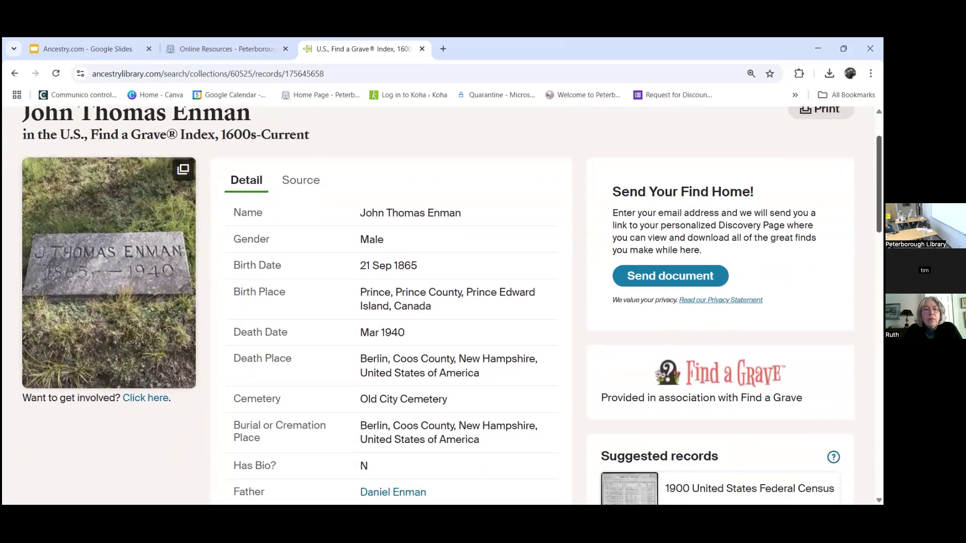
scroll(442, 305, down, 2)
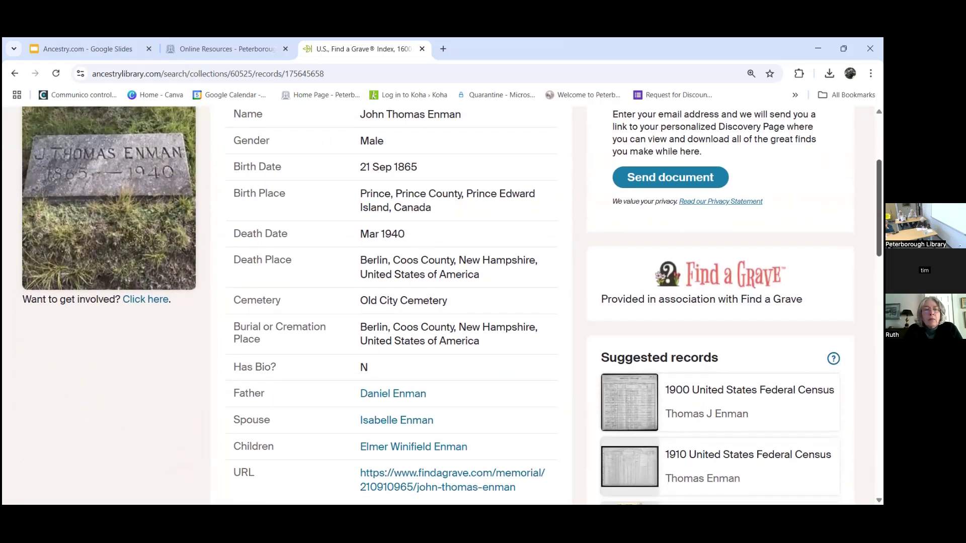
scroll(442, 305, down, 1)
scroll(386, 203, up, 1)
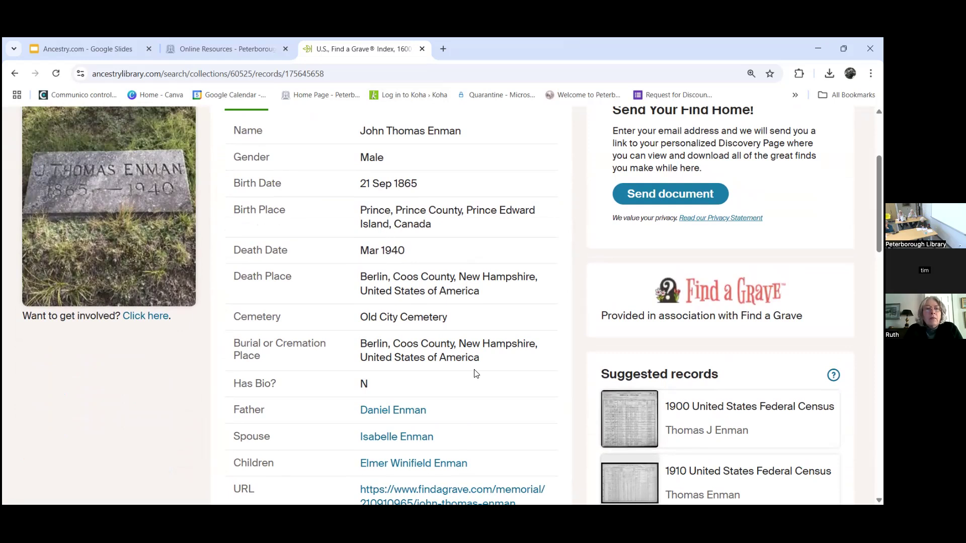
scroll(475, 373, down, 2)
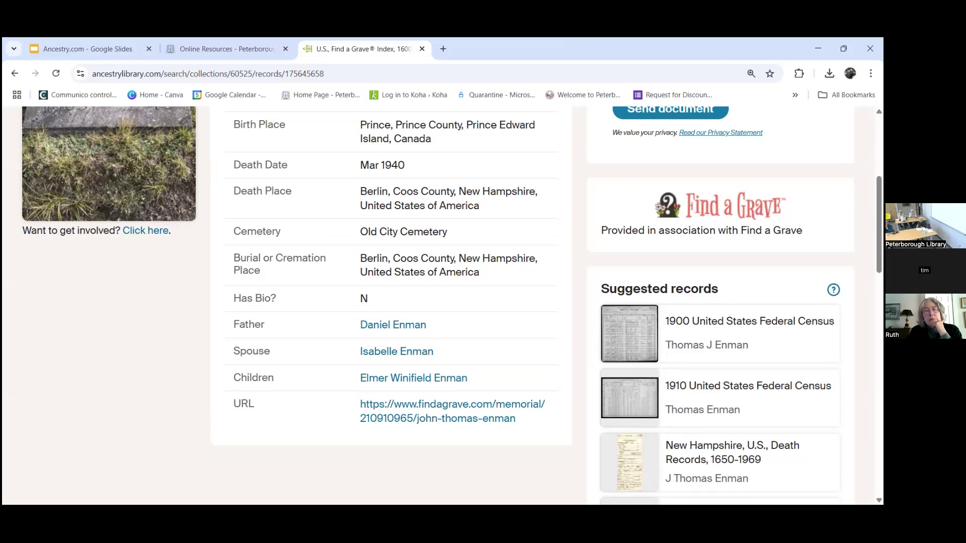
scroll(437, 301, up, 5)
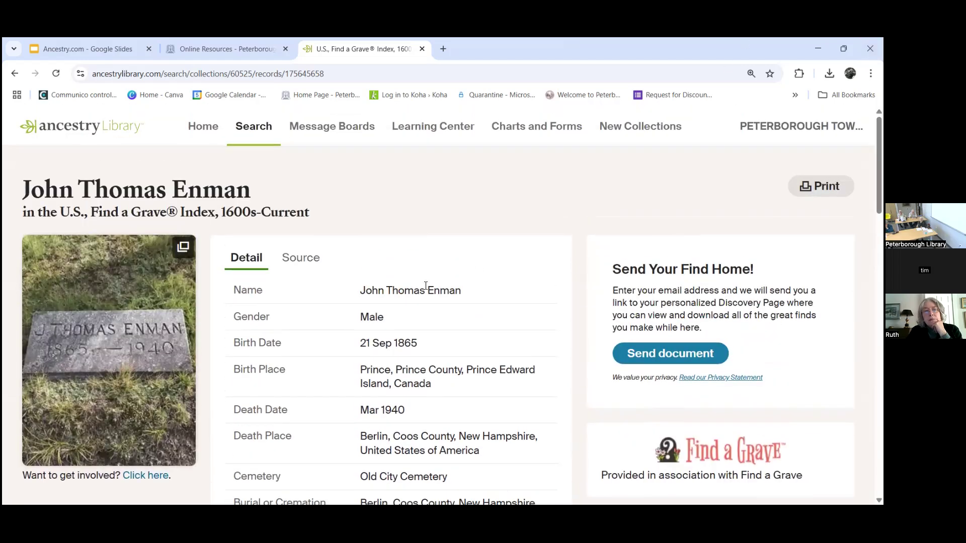
click(204, 133)
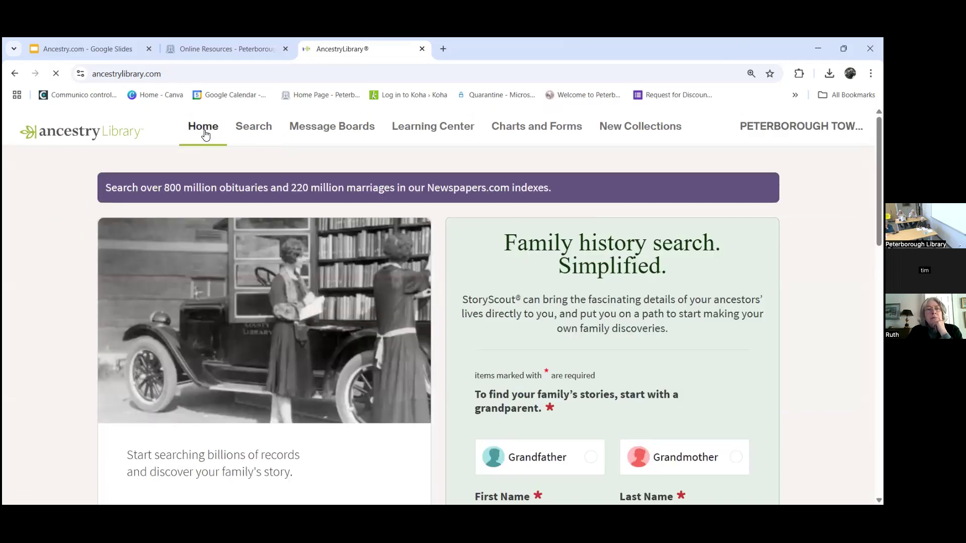
Step: Scroll to the home page's Quick Links and open Public Member Trees
scroll(433, 302, down, 5)
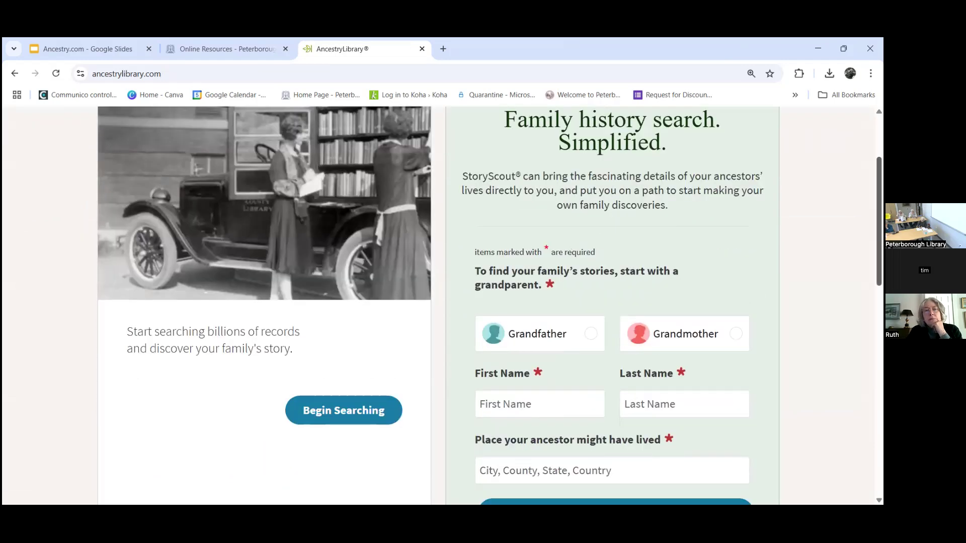
scroll(330, 340, down, 8)
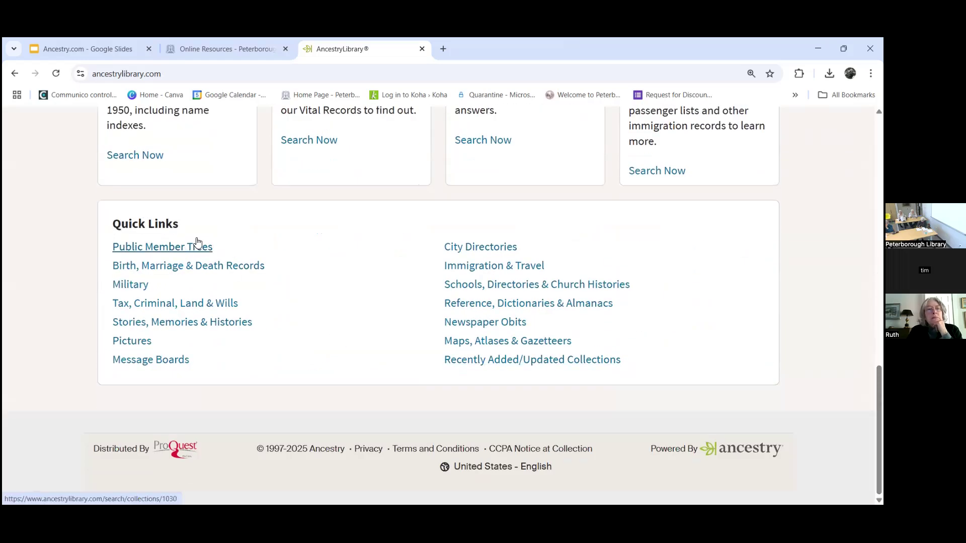
click(169, 252)
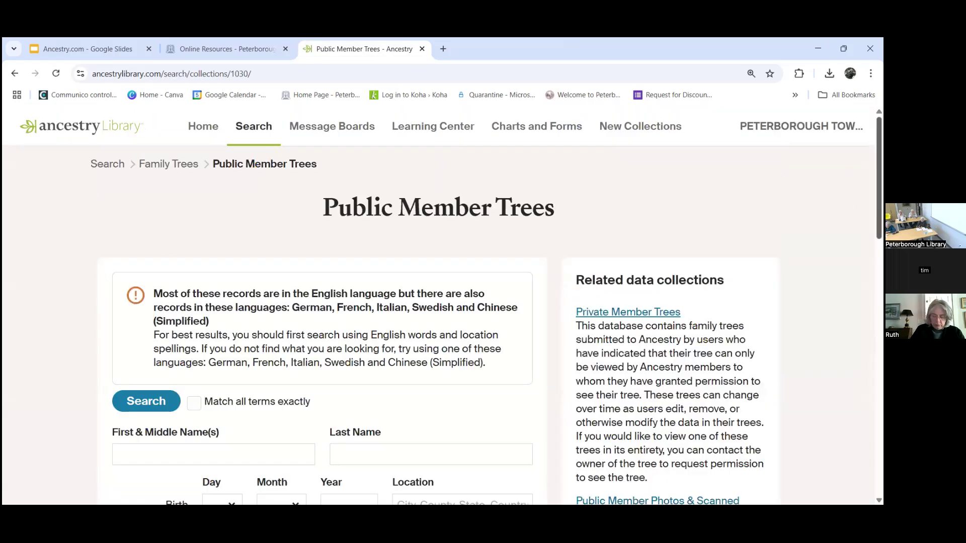
scroll(443, 306, down, 2)
scroll(443, 306, down, 1)
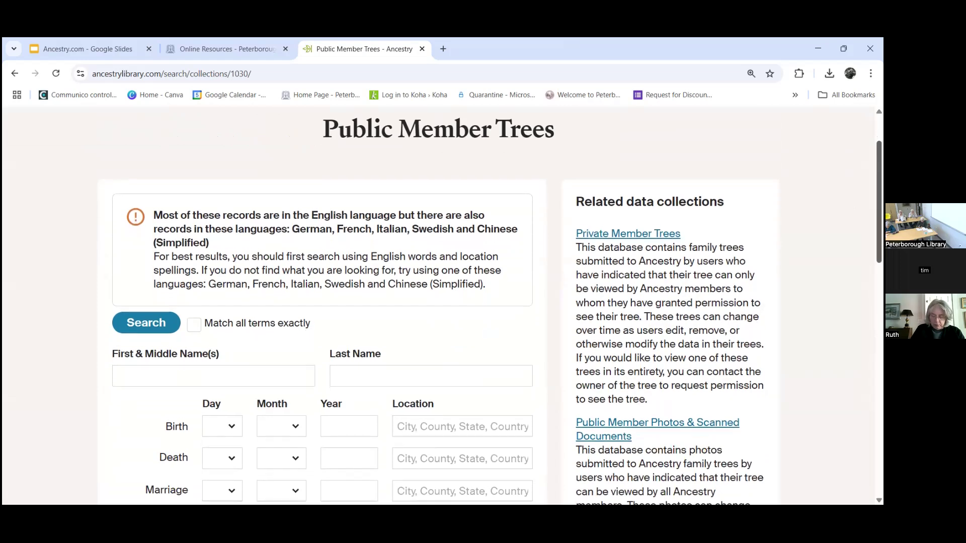
scroll(443, 307, down, 3)
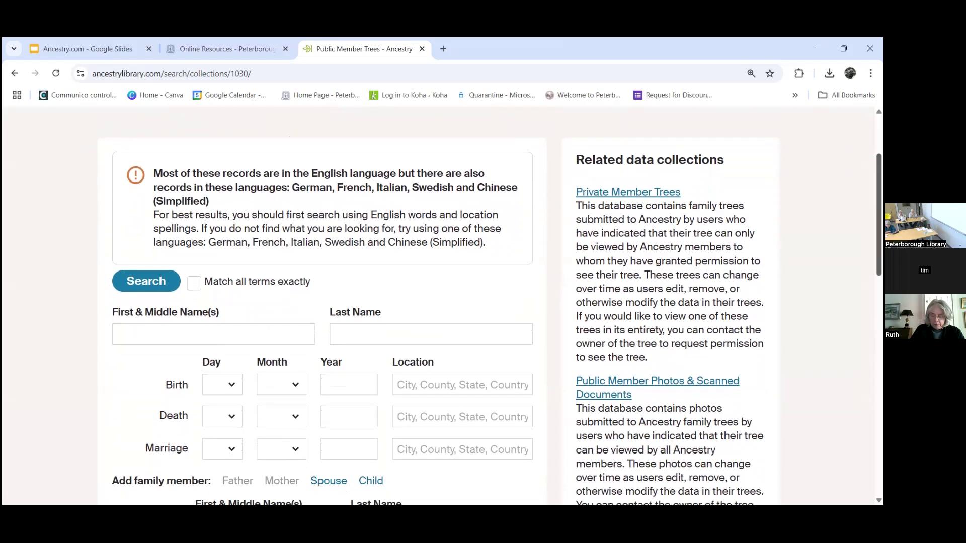
scroll(443, 306, down, 2)
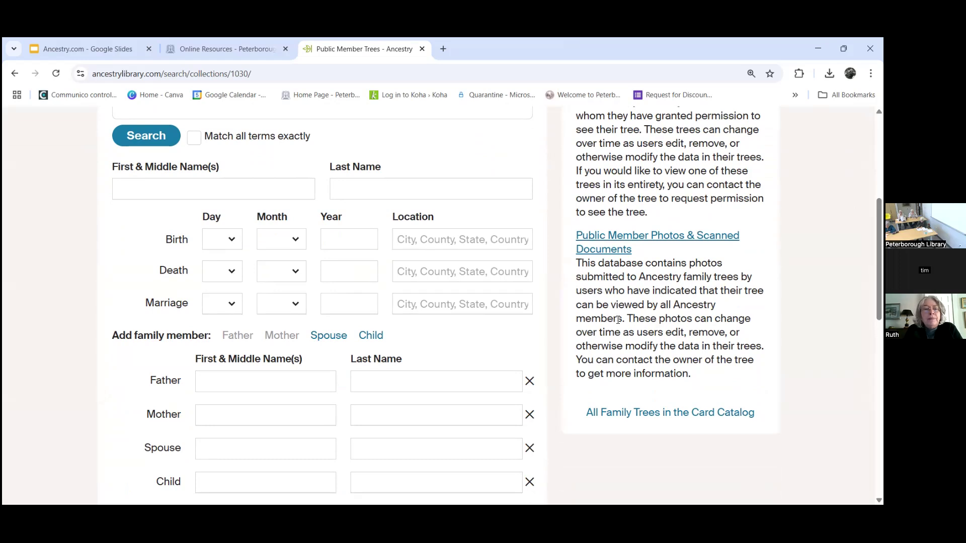
scroll(491, 315, up, 3)
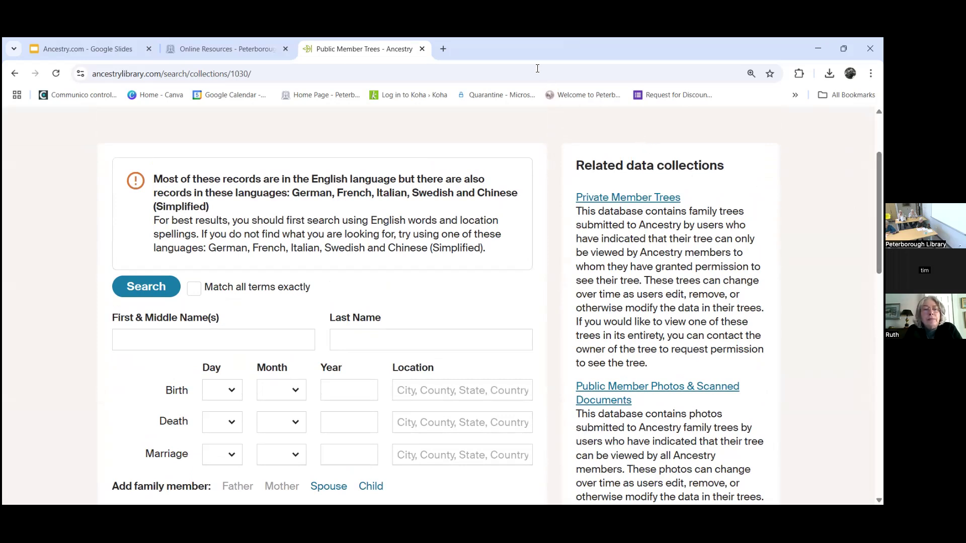
click(139, 347)
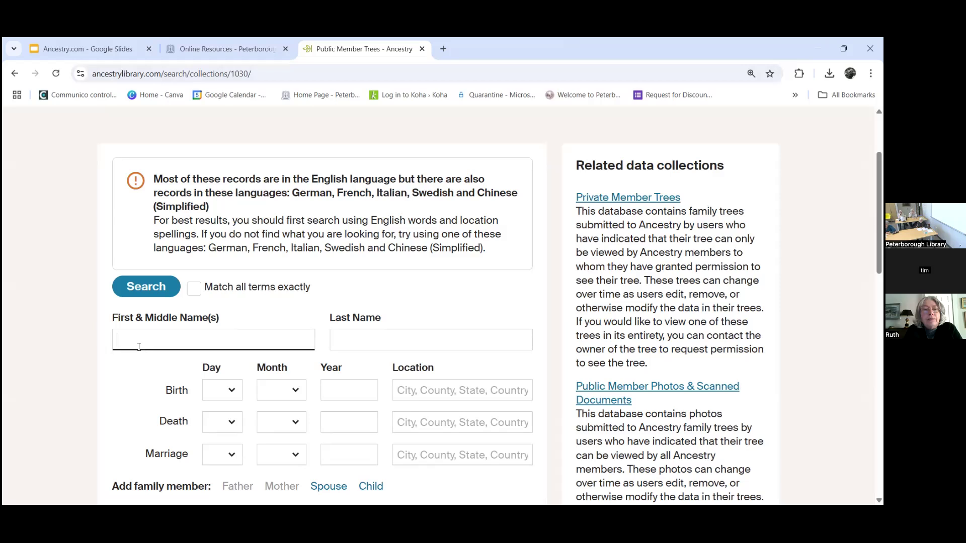
text(Joih)
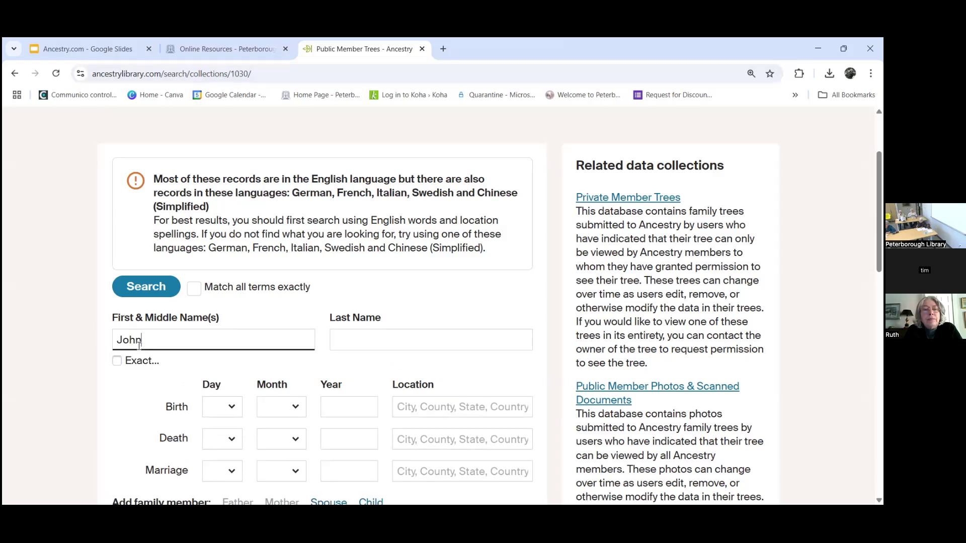
text( THo)
key(BackSpace)
key(BackSpace)
text(homas)
key(Tab)
text(Enma)
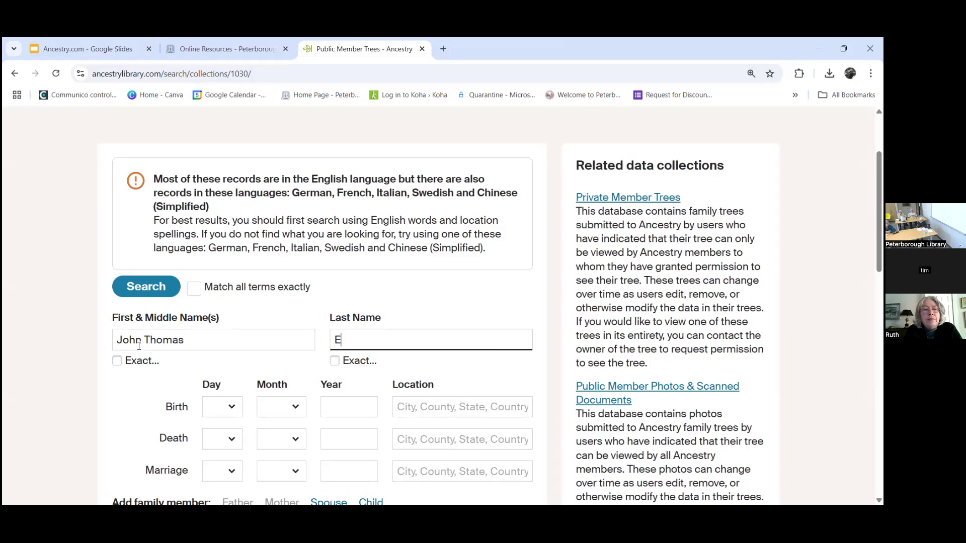
Step: Fill in a birth year and choose Prince Edward Island, Canada as the birthplace
click(358, 403)
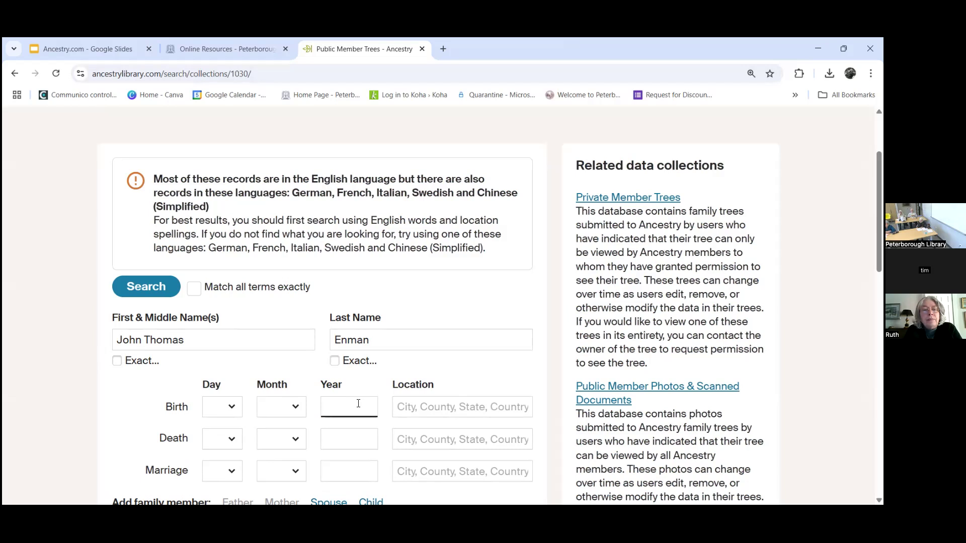
text(1686586)
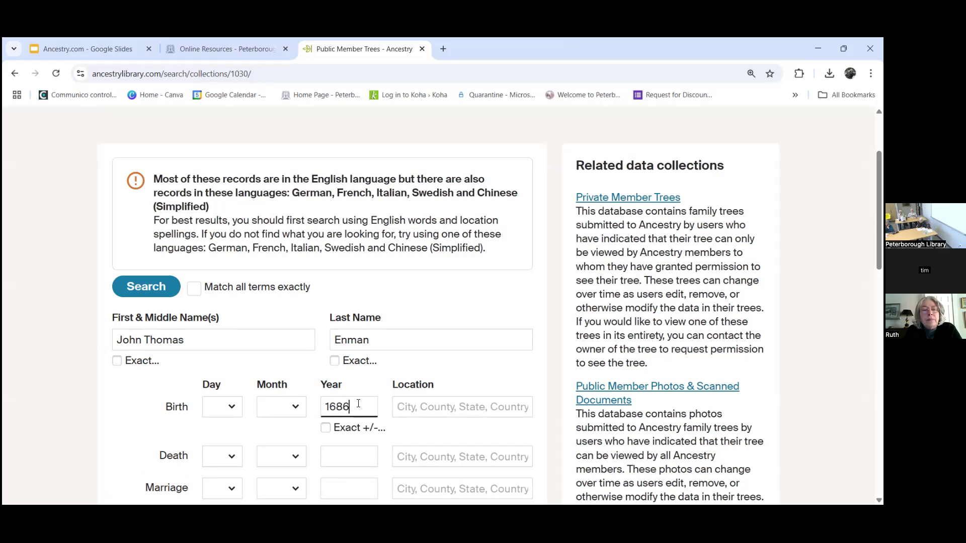
click(405, 405)
text(P)
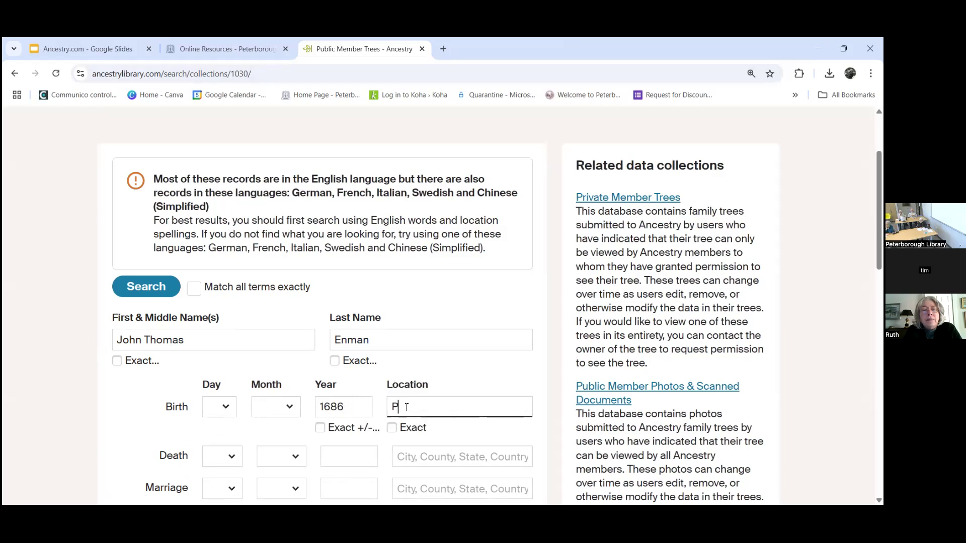
text(rince edward)
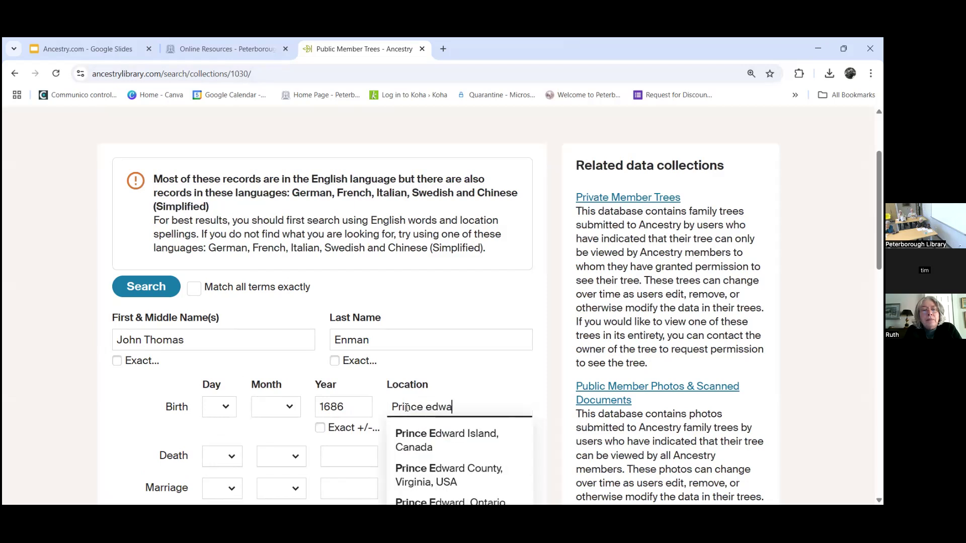
click(441, 448)
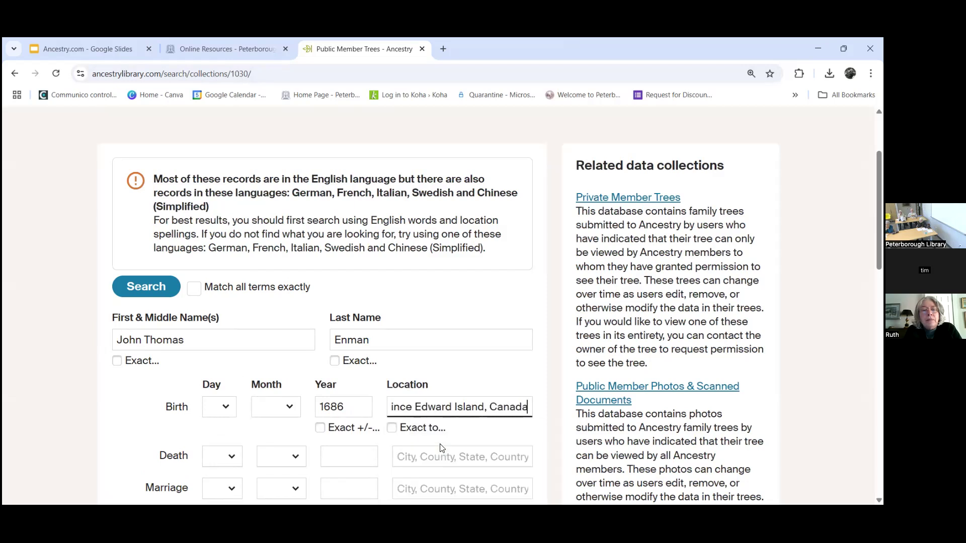
Step: Correct the mistyped birth year to 1865 and scroll down to the Search button
click(346, 409)
key(ctrl+a)
key(BackSpace)
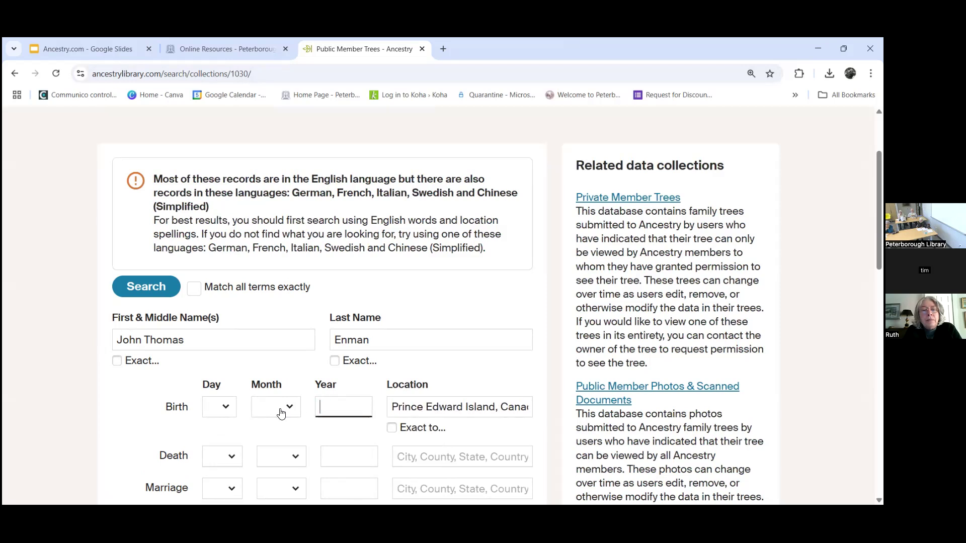
text(1865)
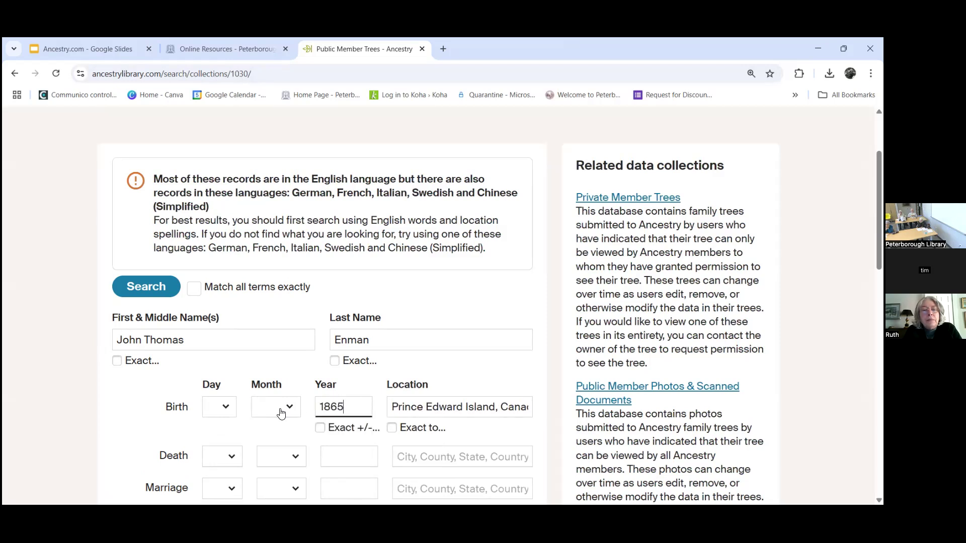
scroll(400, 400, down, 2)
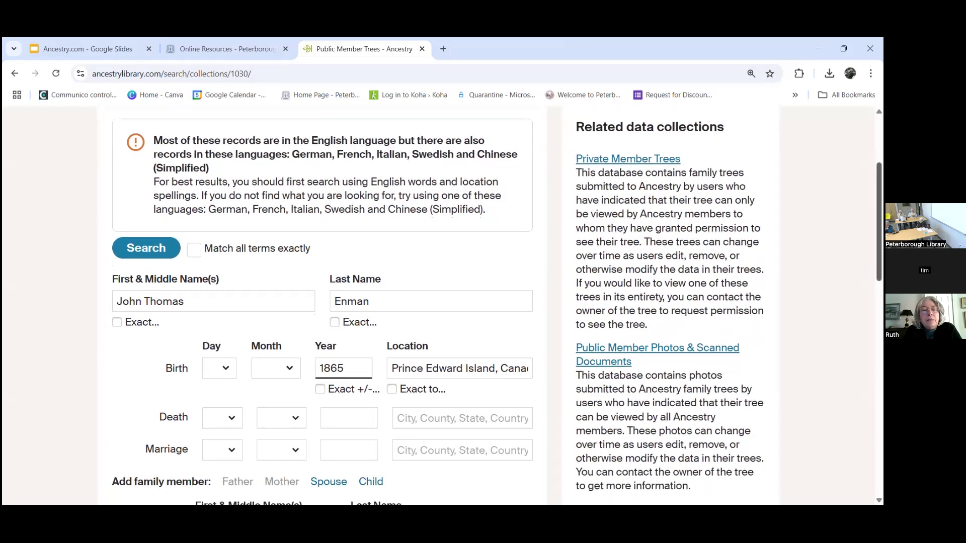
scroll(159, 433, down, 6)
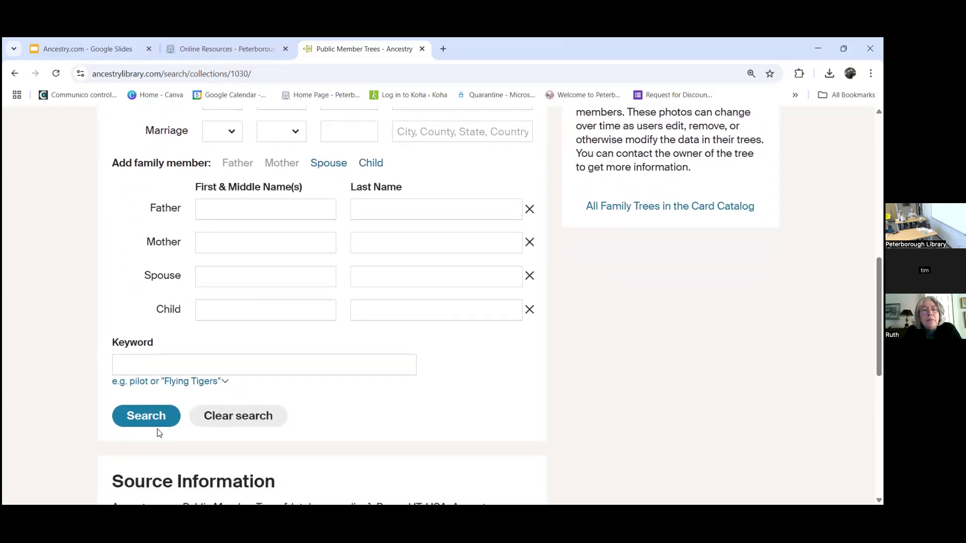
click(153, 424)
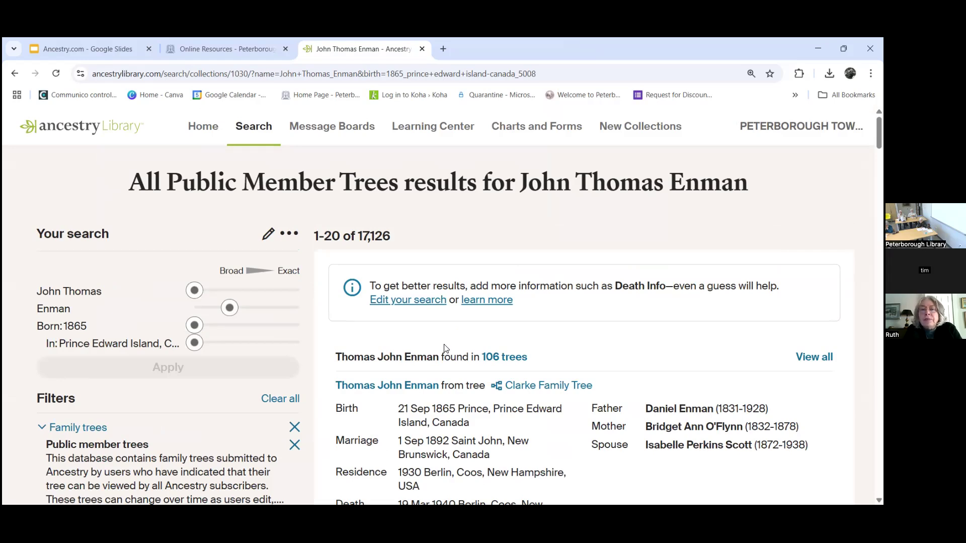
scroll(570, 261, down, 3)
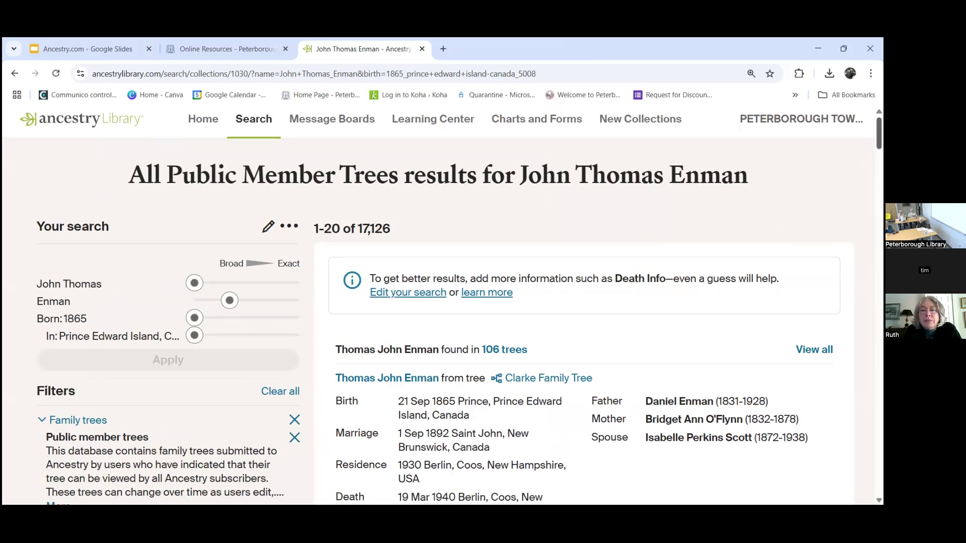
scroll(569, 261, down, 1)
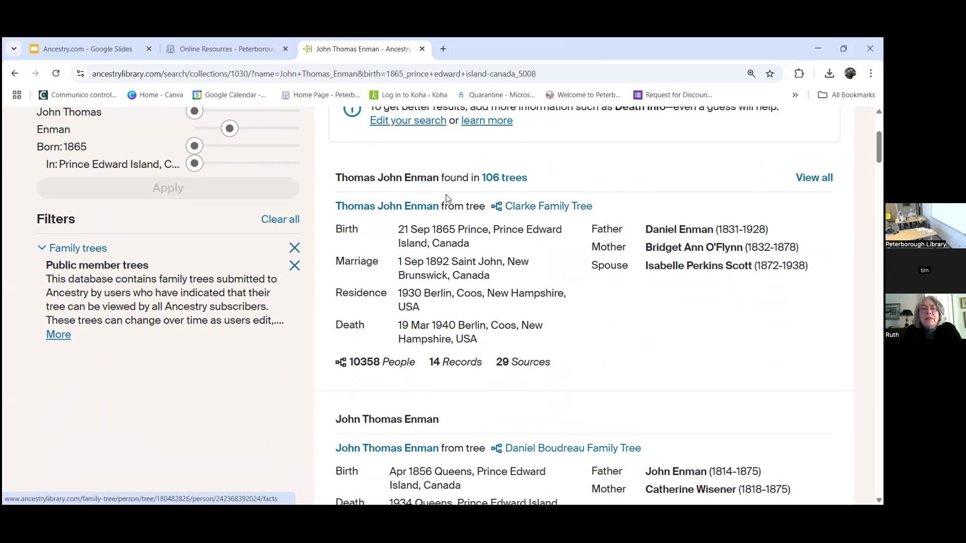
click(422, 207)
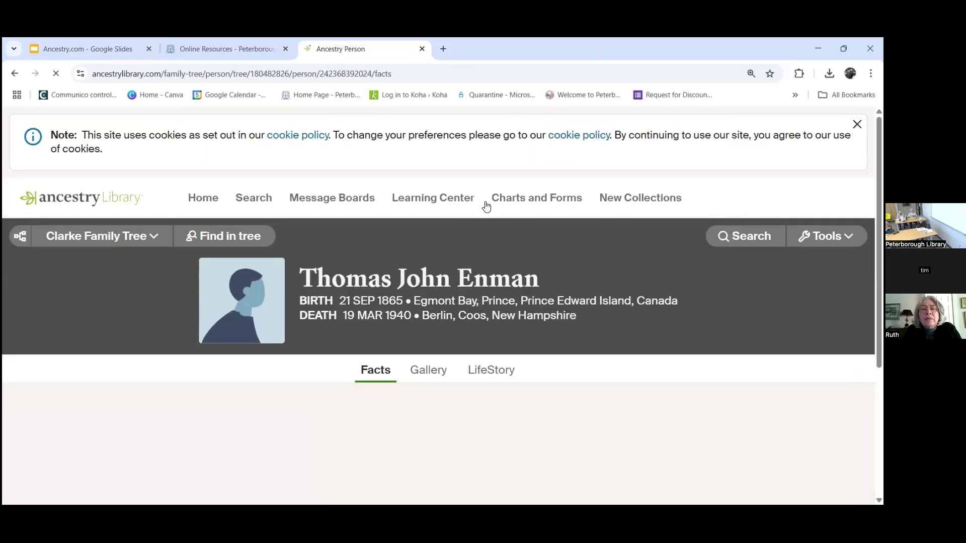
scroll(486, 206, down, 1)
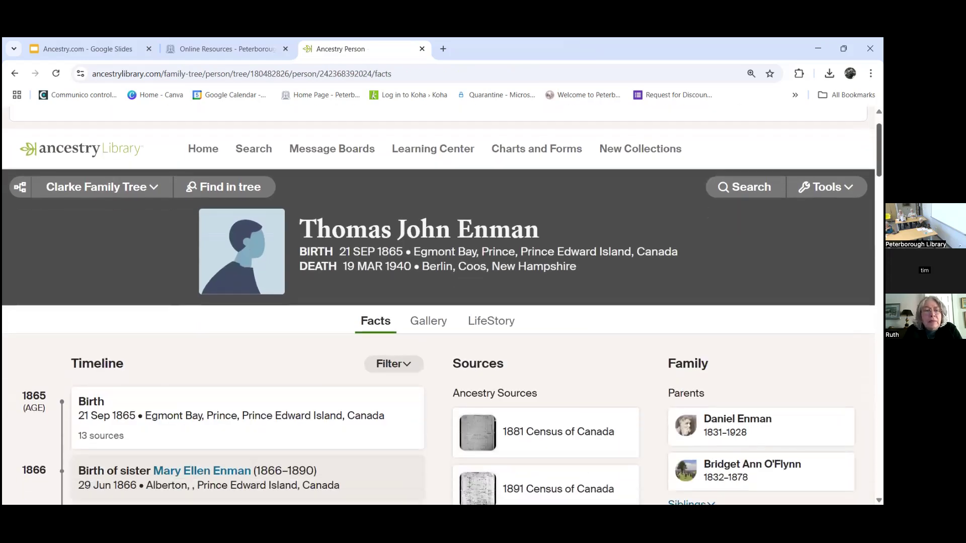
scroll(438, 301, down, 3)
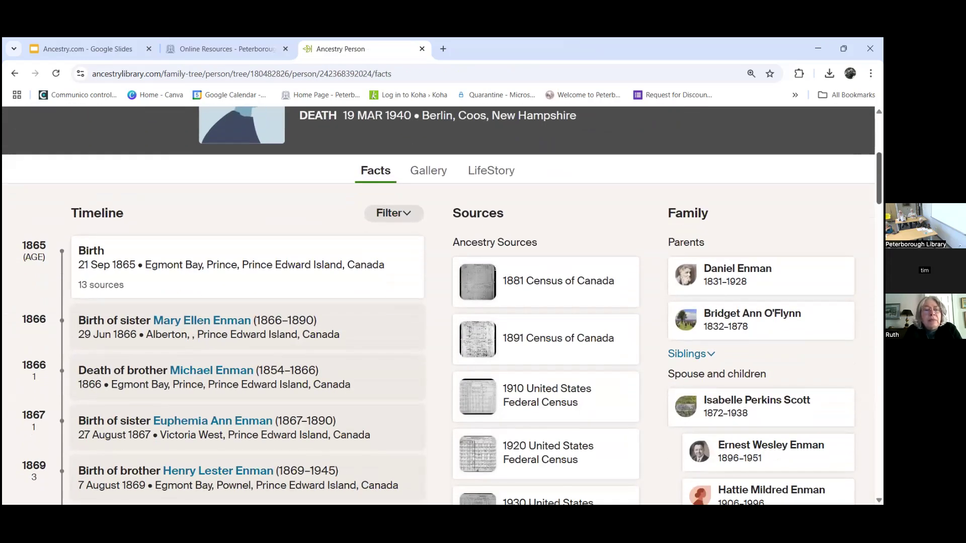
mouse_move(509, 262)
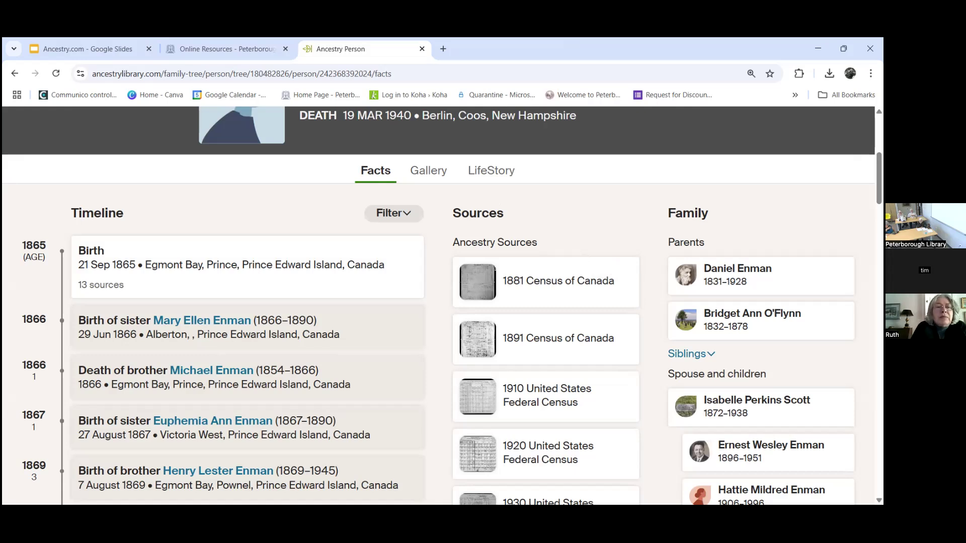
scroll(577, 187, down, 2)
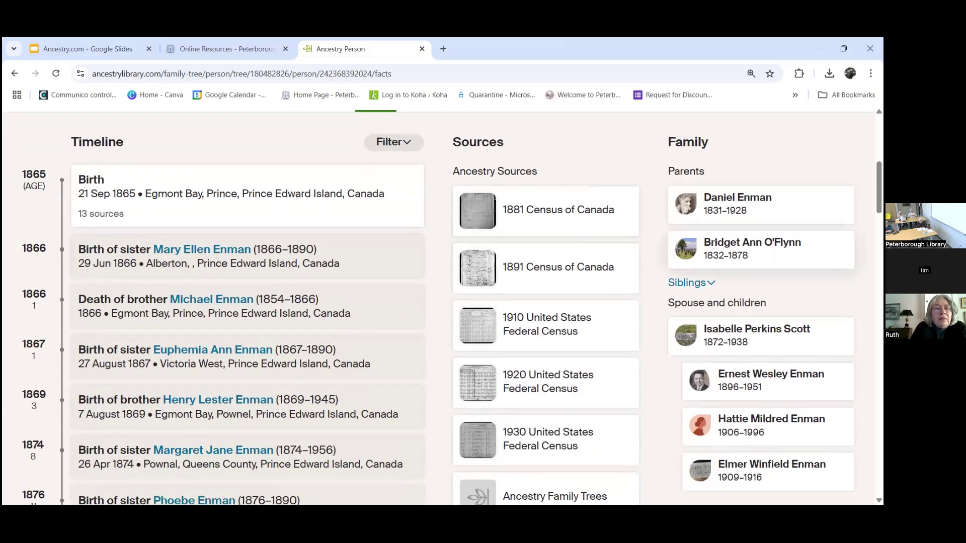
scroll(533, 290, down, 2)
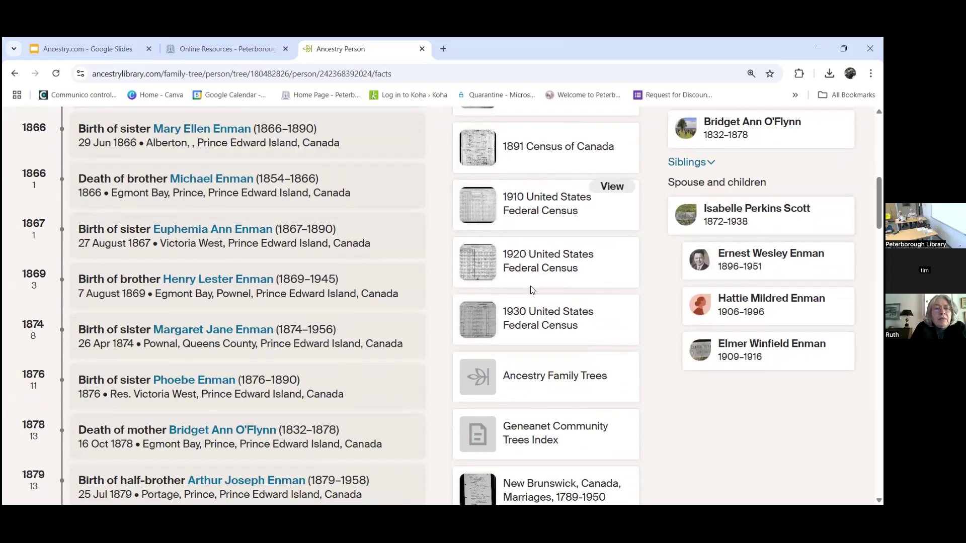
drag(703, 206, 749, 223)
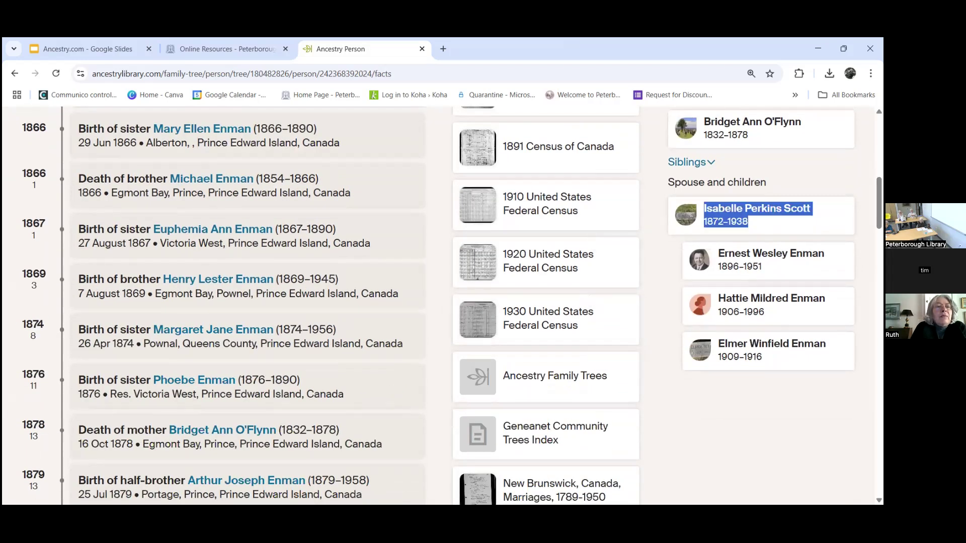
scroll(441, 306, down, 4)
scroll(620, 180, down, 4)
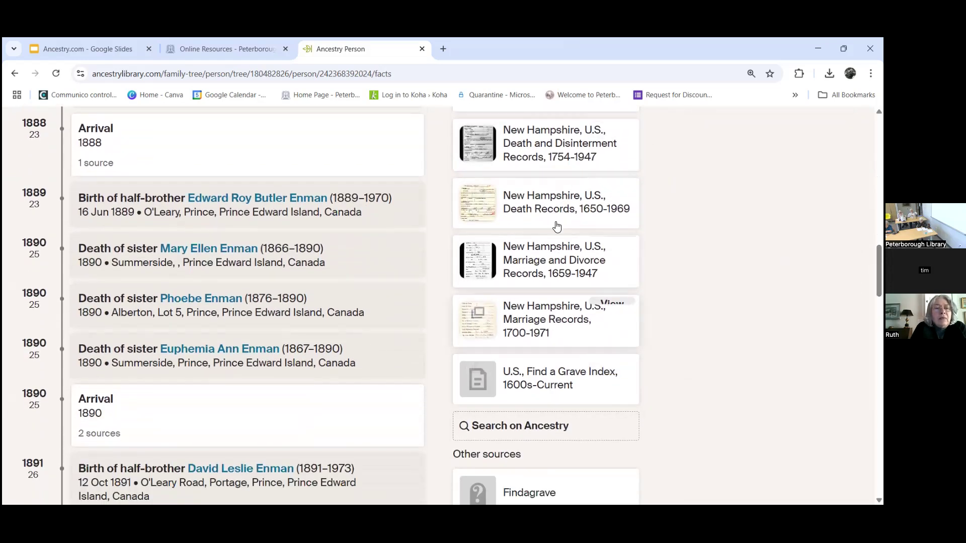
scroll(451, 305, up, 3)
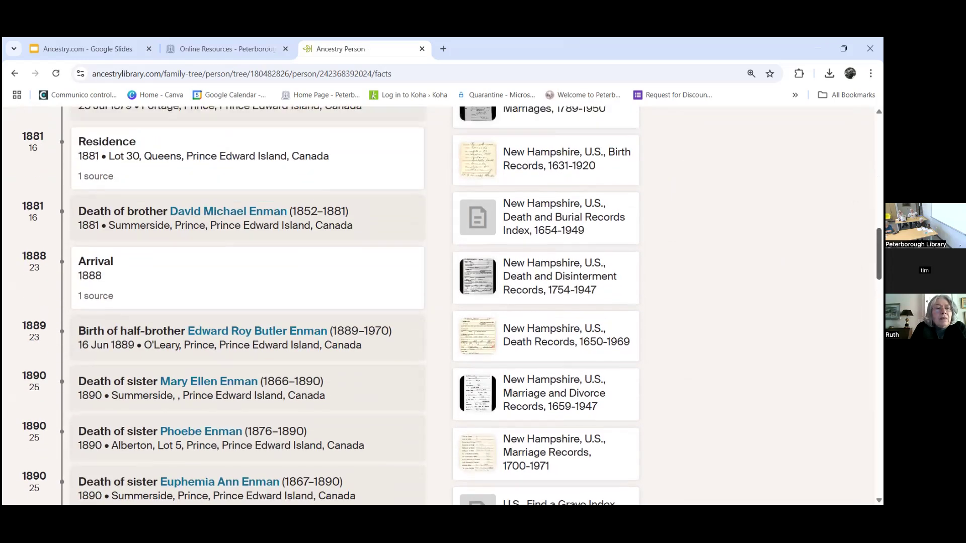
scroll(452, 305, down, 5)
scroll(452, 305, down, 4)
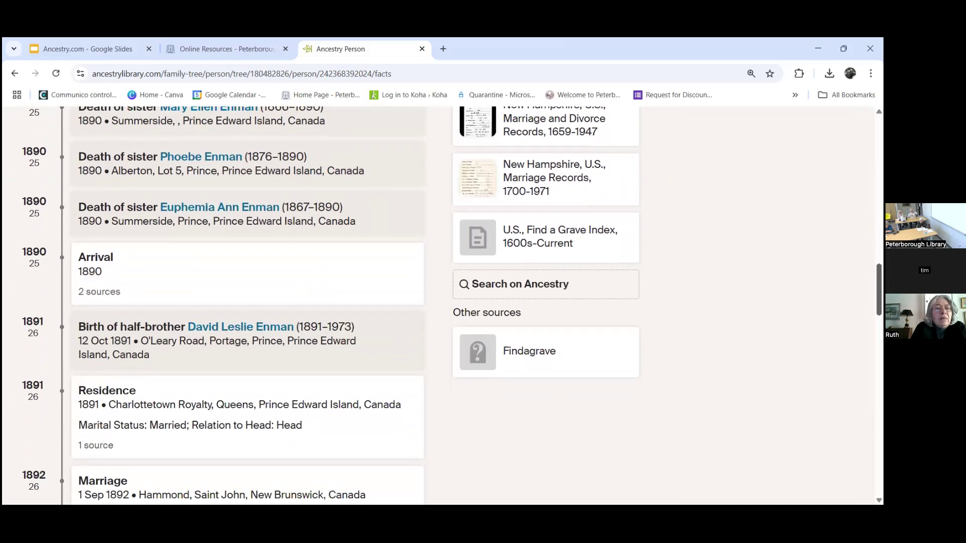
scroll(451, 305, down, 3)
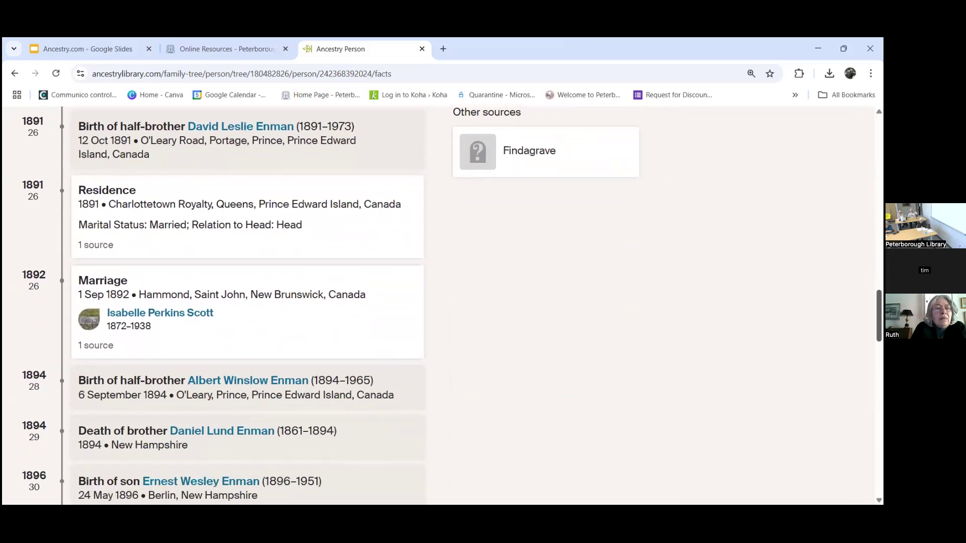
scroll(452, 305, down, 1)
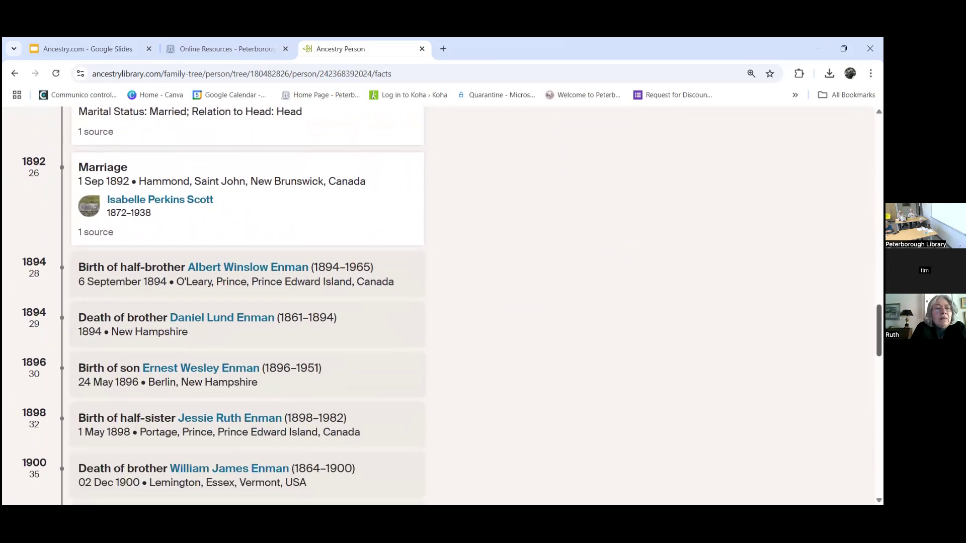
scroll(451, 305, down, 5)
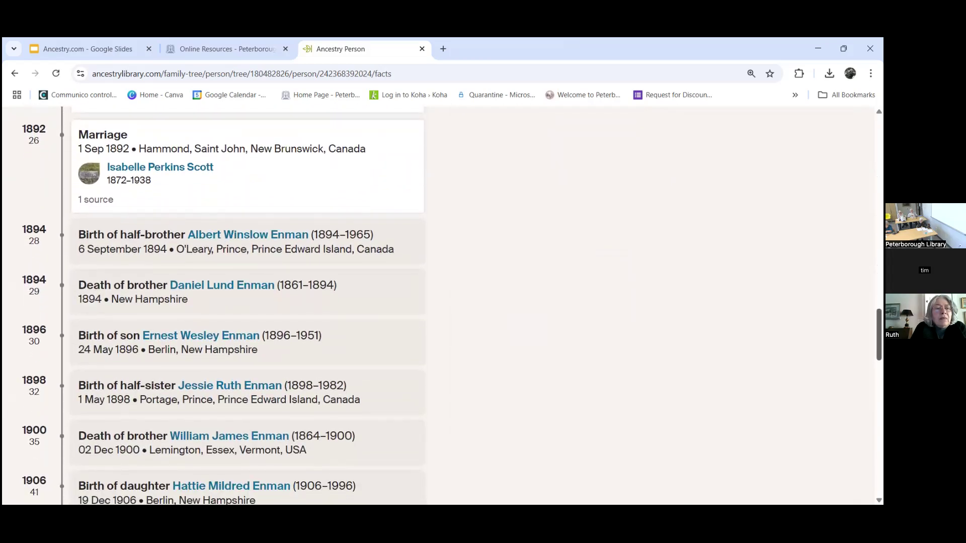
scroll(452, 305, down, 6)
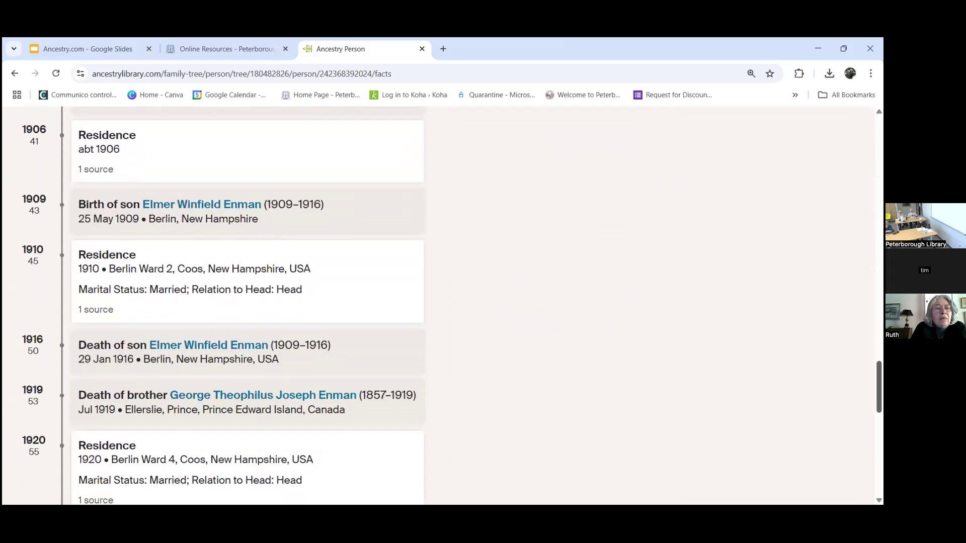
scroll(451, 305, down, 5)
scroll(452, 305, up, 4)
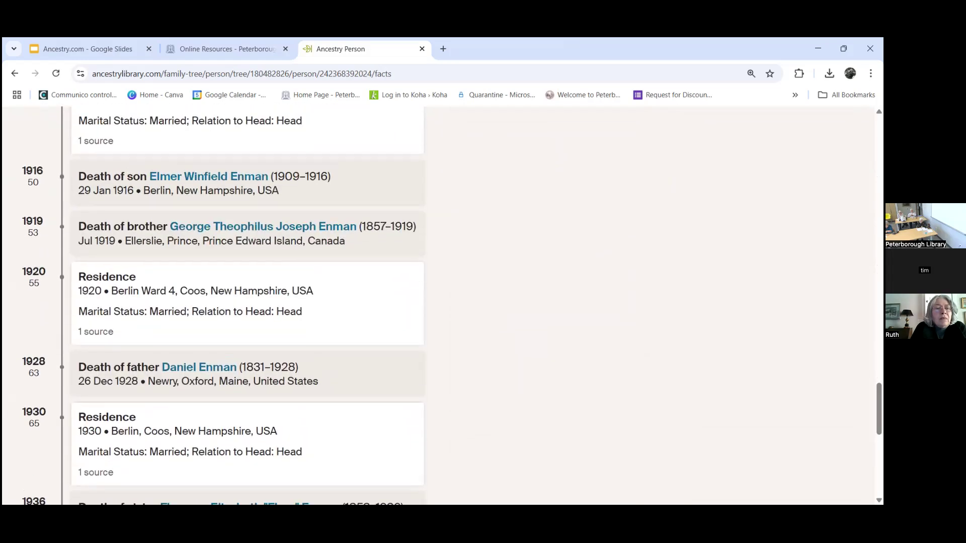
scroll(451, 305, up, 20)
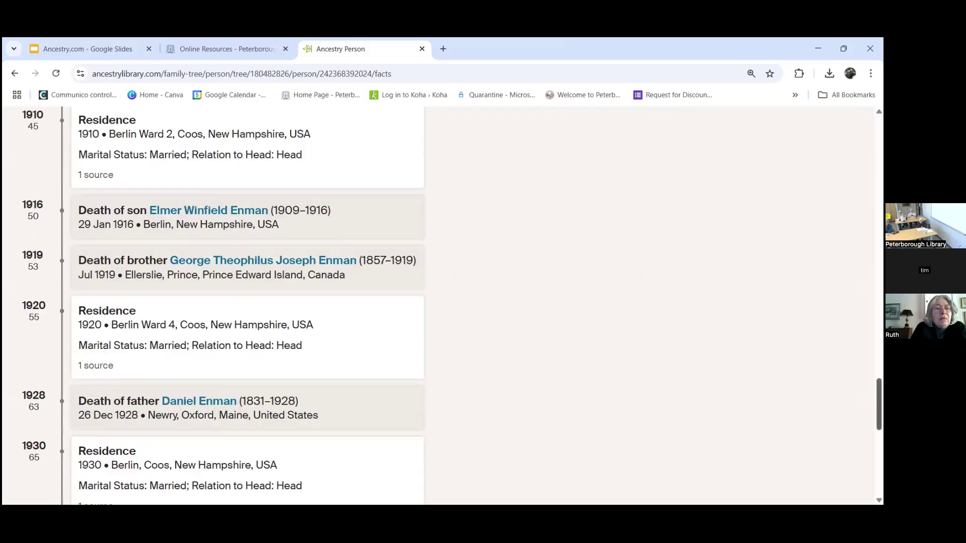
scroll(442, 305, down, 2)
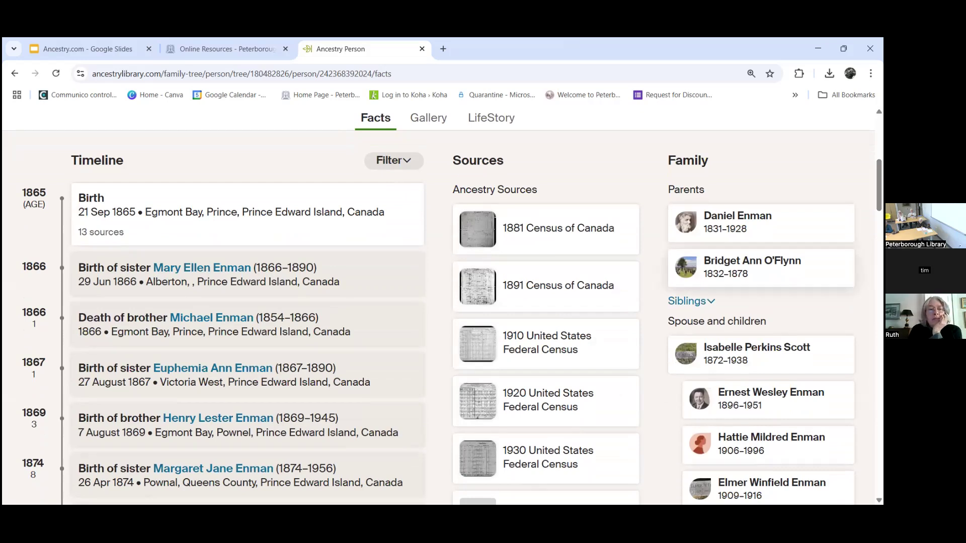
scroll(707, 203, down, 1)
scroll(707, 203, down, 1)
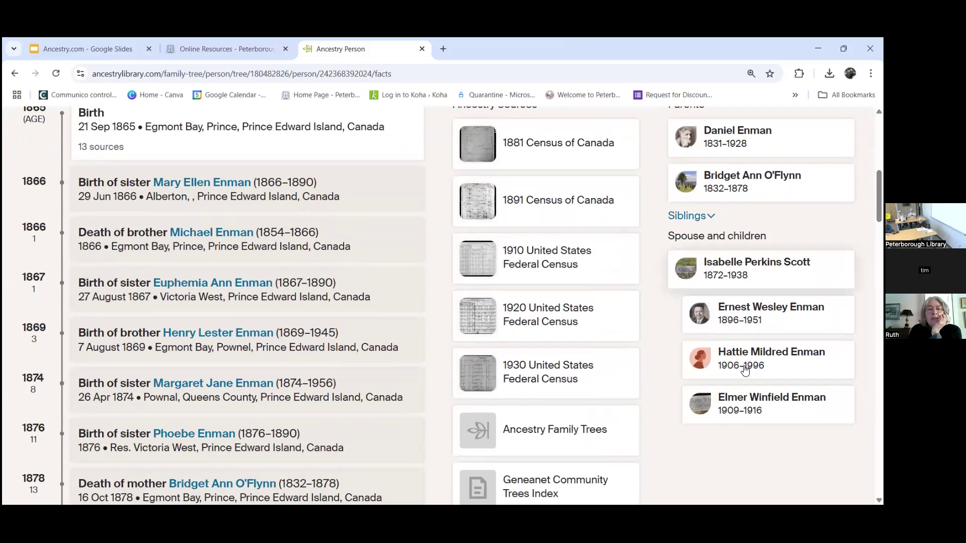
scroll(750, 186, up, 1)
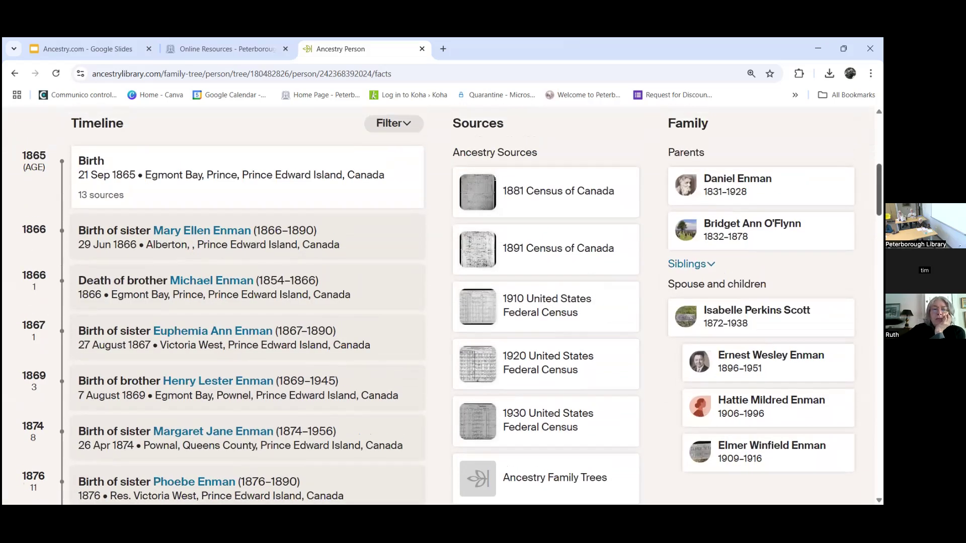
click(749, 186)
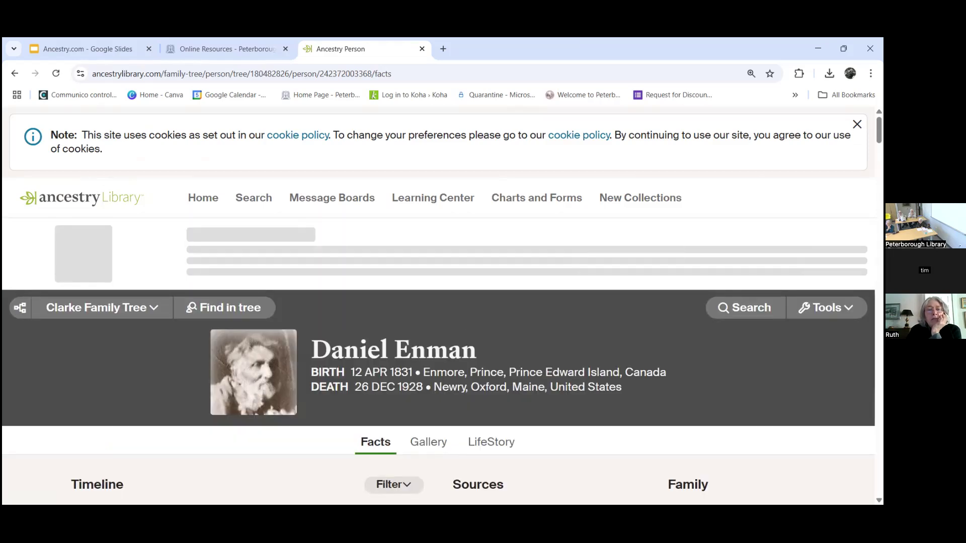
Step: Review Daniel Enman's timeline, sources, and spouse and children, including two 1851 Prince Edward Island marriages
scroll(438, 302, down, 3)
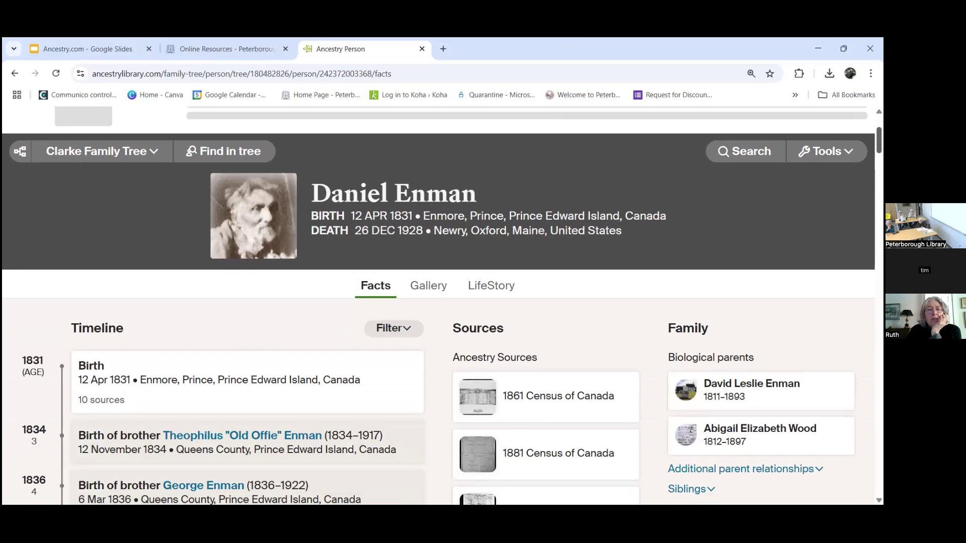
scroll(438, 302, down, 2)
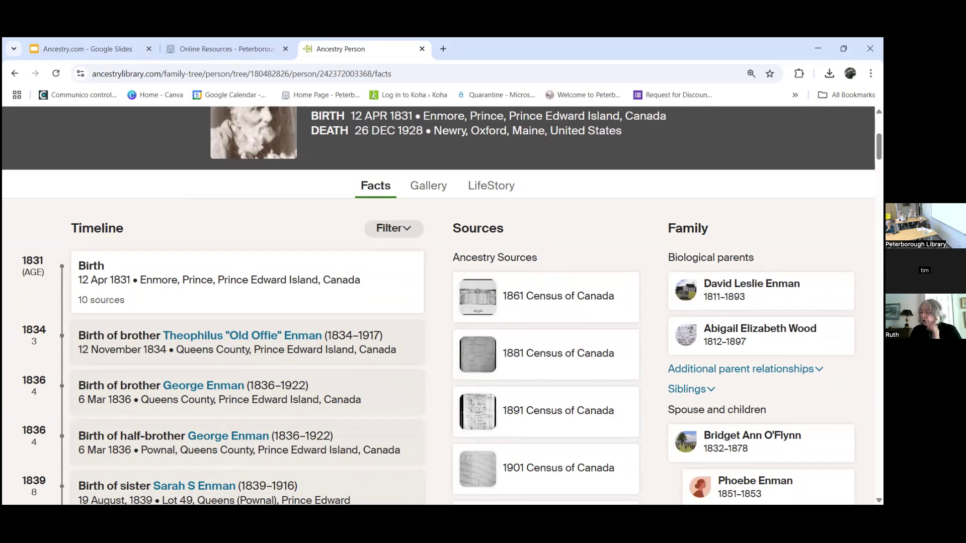
scroll(442, 302, down, 4)
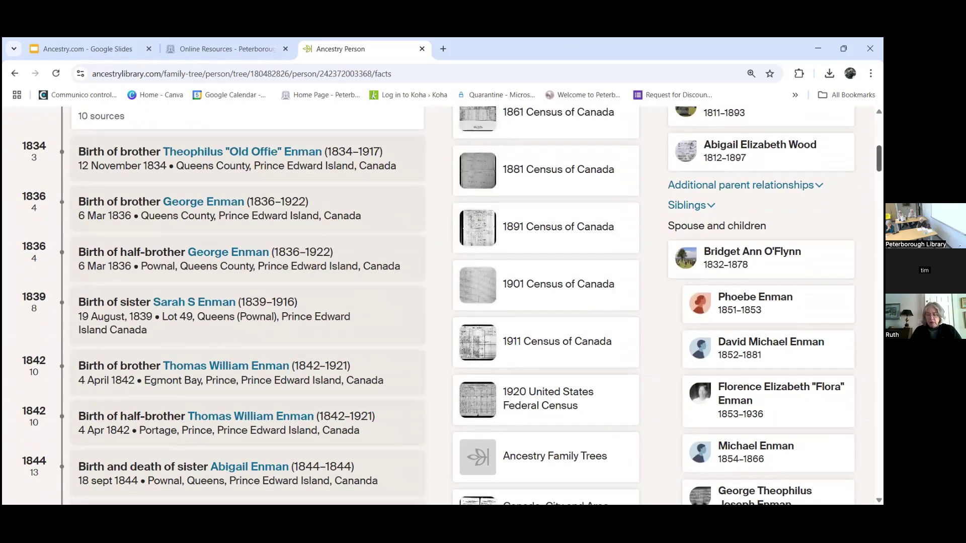
scroll(51, 238, down, 2)
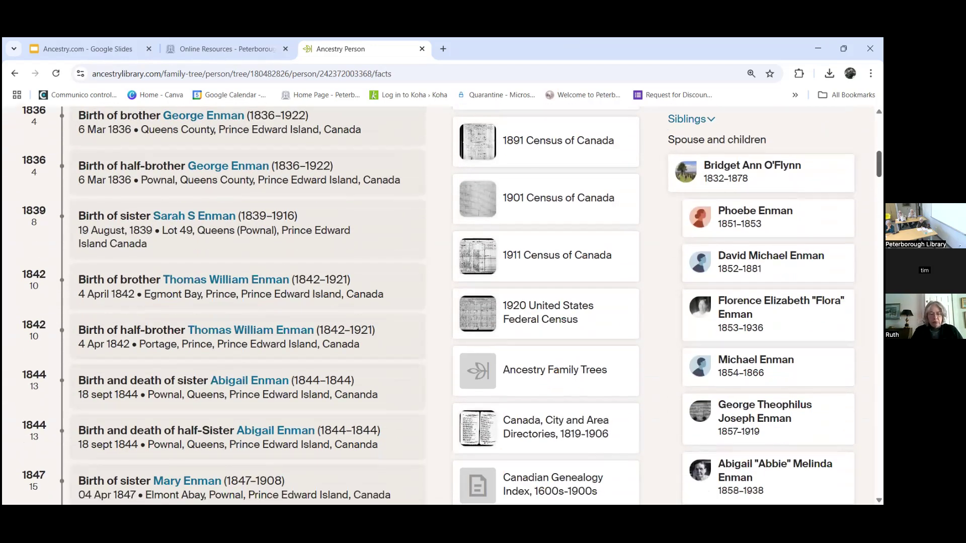
scroll(52, 238, down, 8)
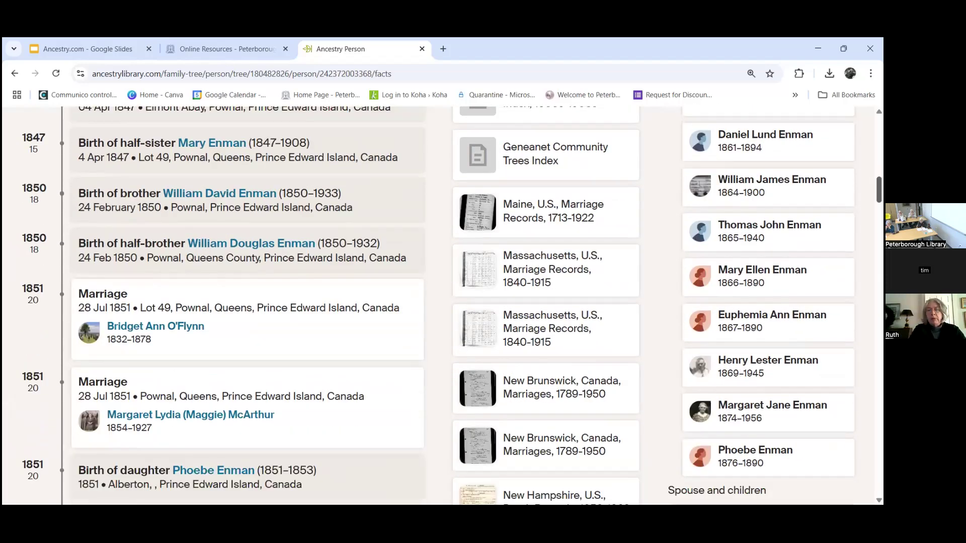
scroll(443, 302, down, 4)
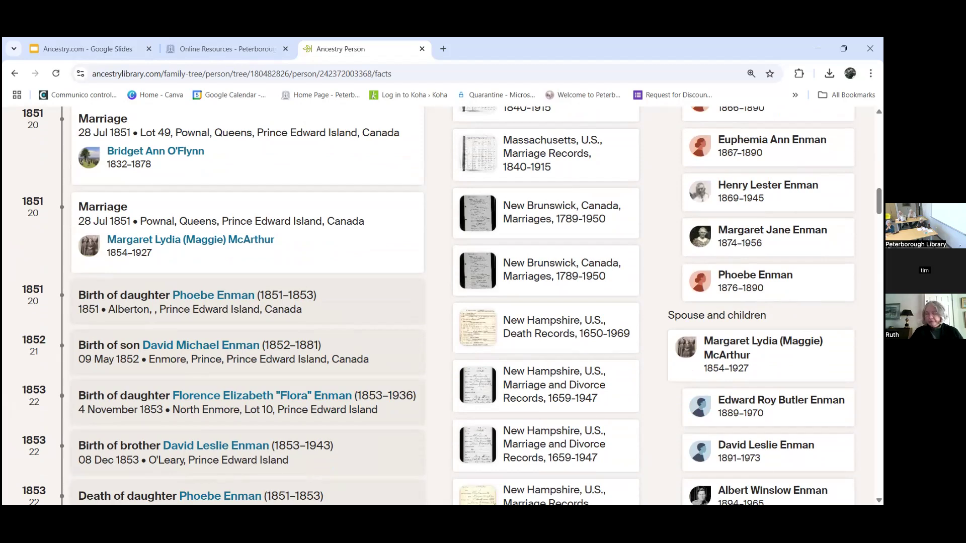
scroll(484, 305, down, 1)
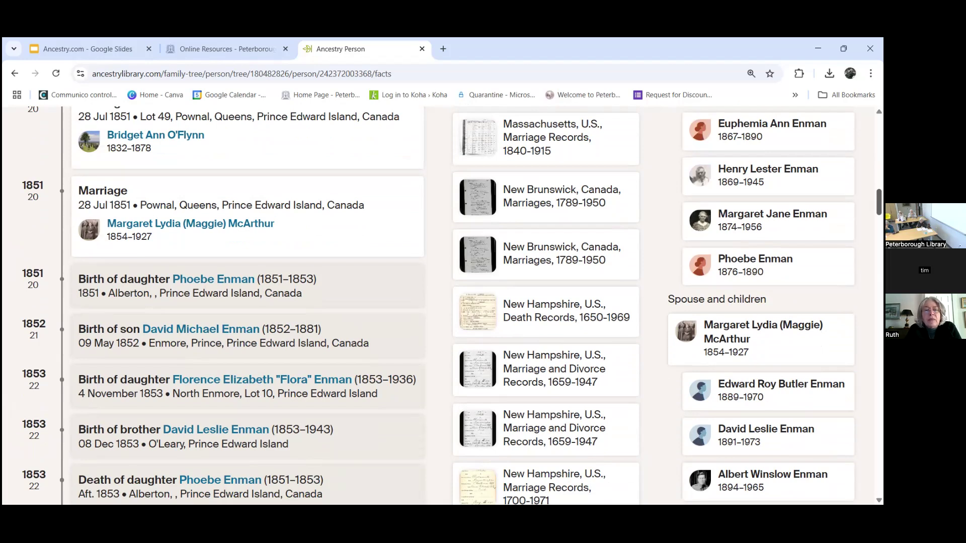
scroll(645, 273, up, 15)
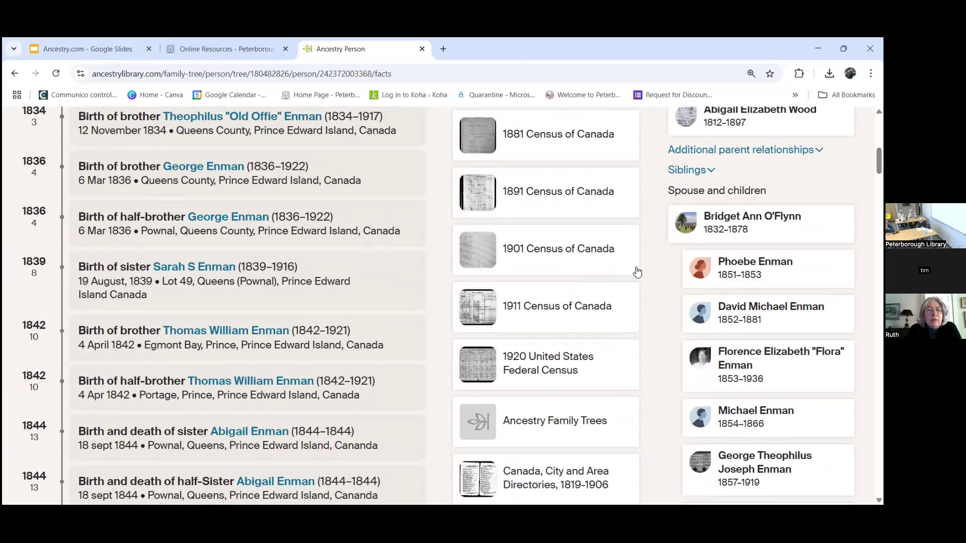
scroll(545, 251, down, 5)
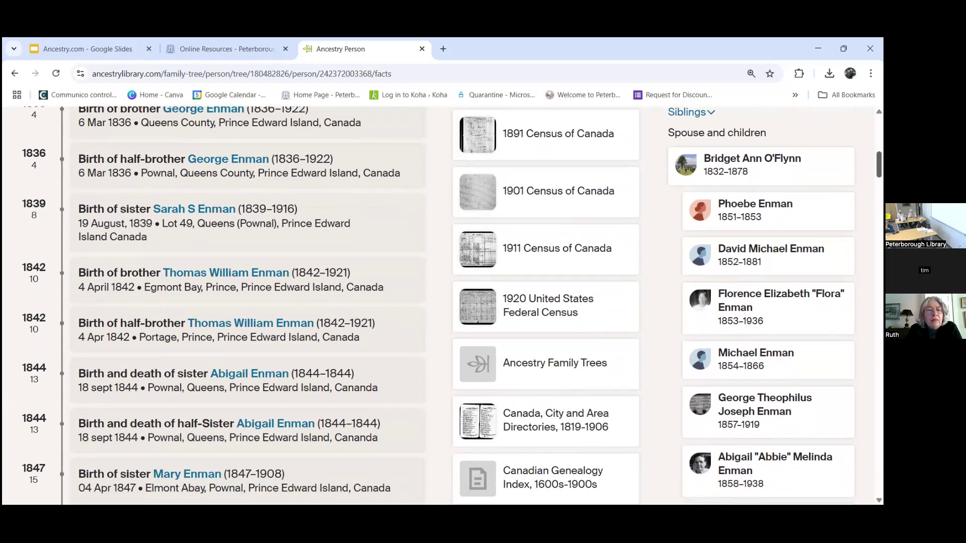
scroll(545, 302, down, 5)
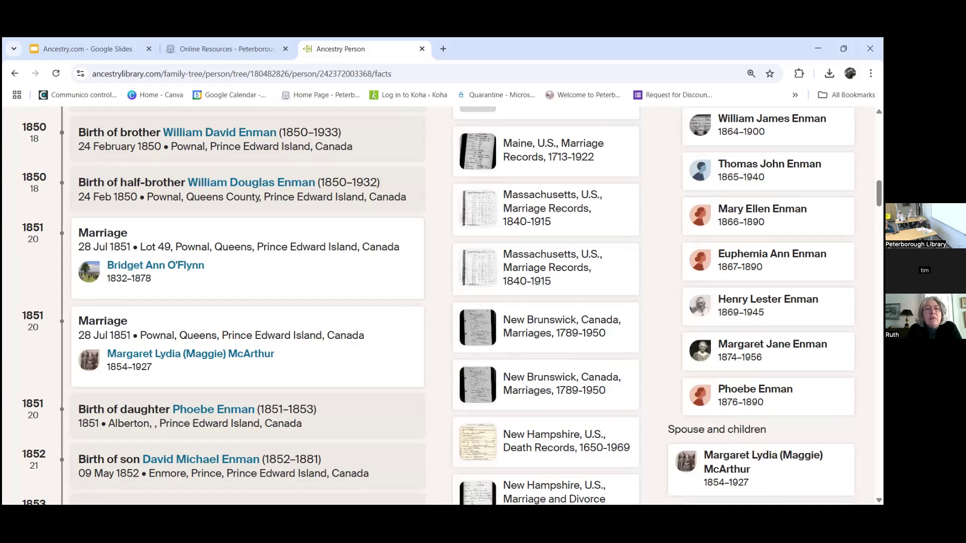
scroll(451, 305, down, 1)
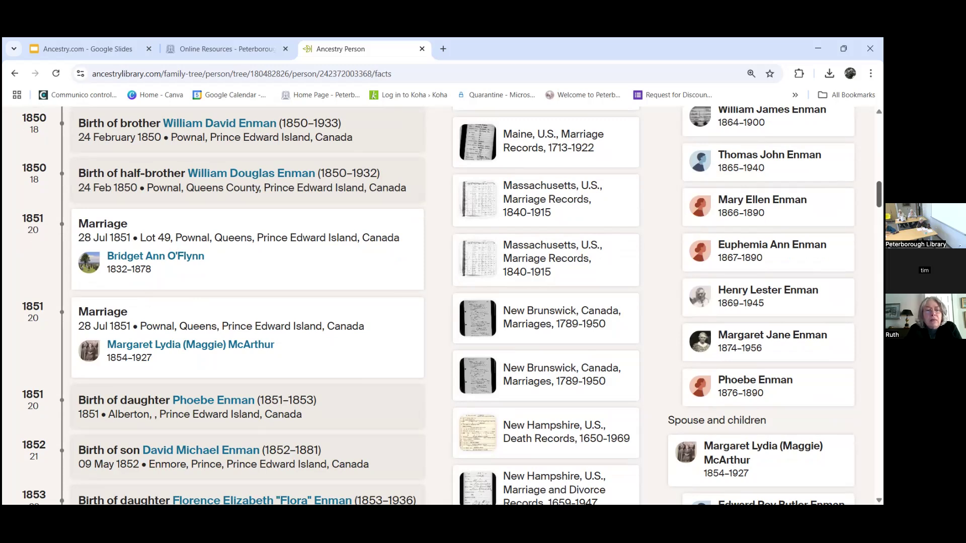
scroll(782, 261, down, 3)
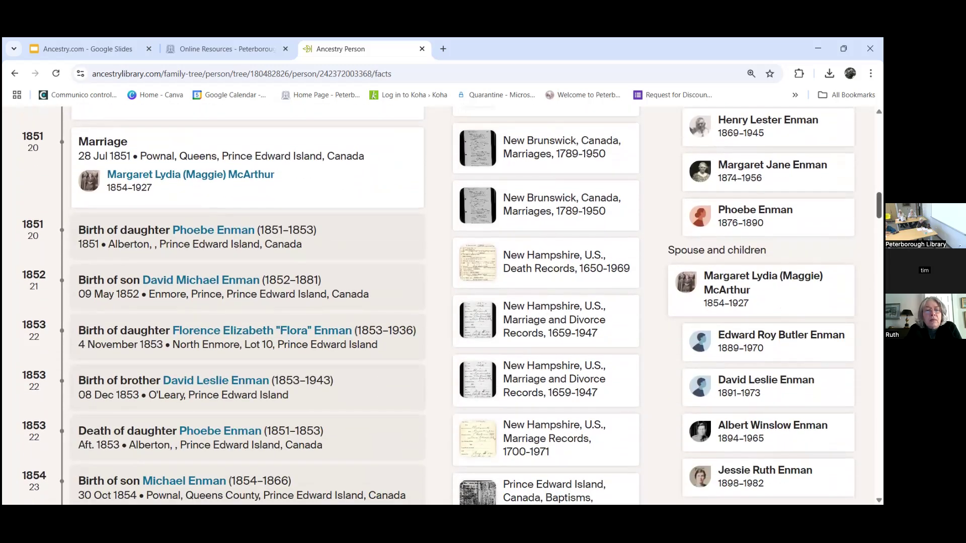
scroll(438, 304, down, 5)
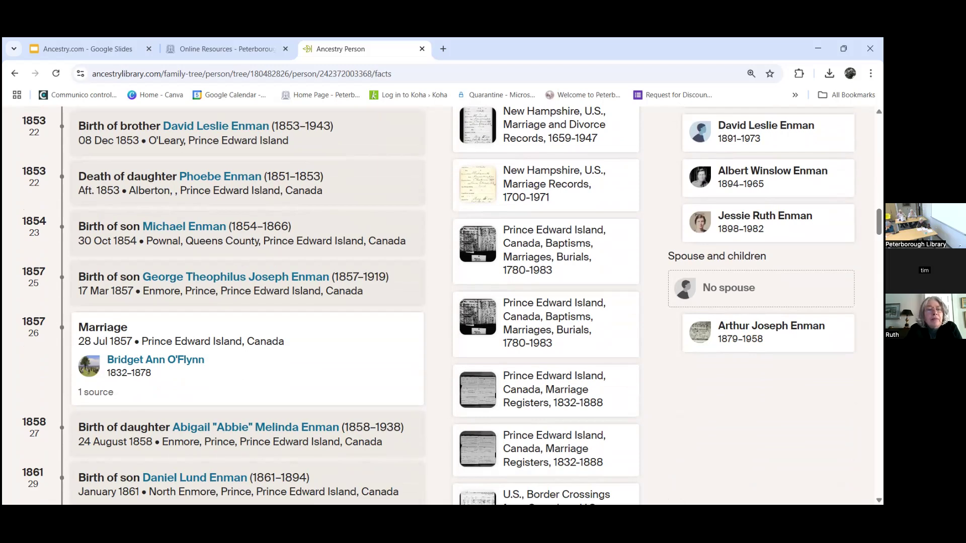
scroll(437, 305, up, 6)
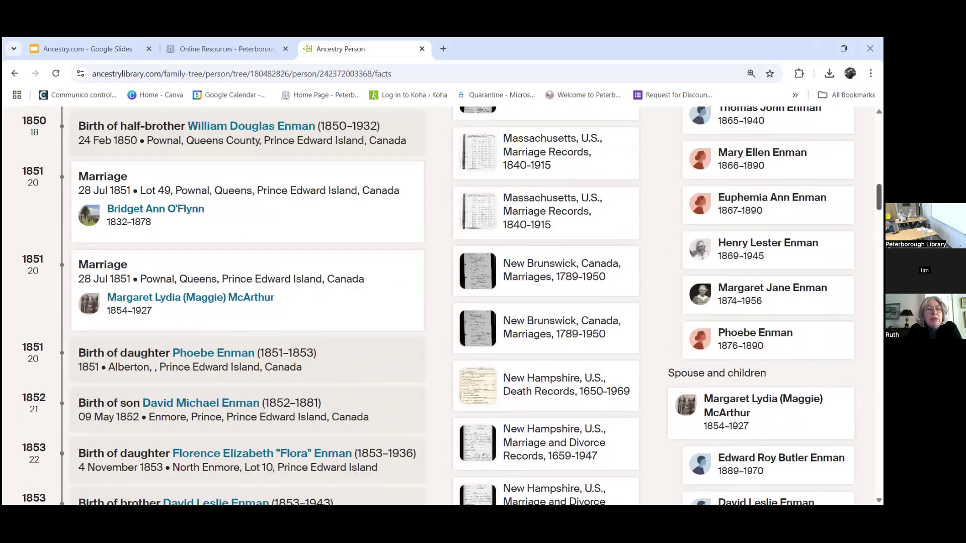
scroll(438, 306, up, 4)
scroll(437, 305, up, 1)
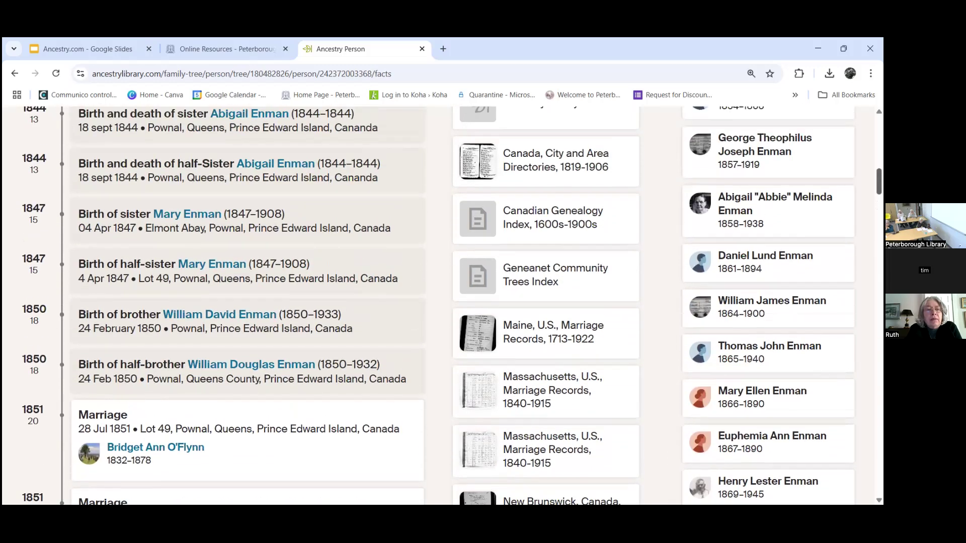
scroll(437, 306, up, 1)
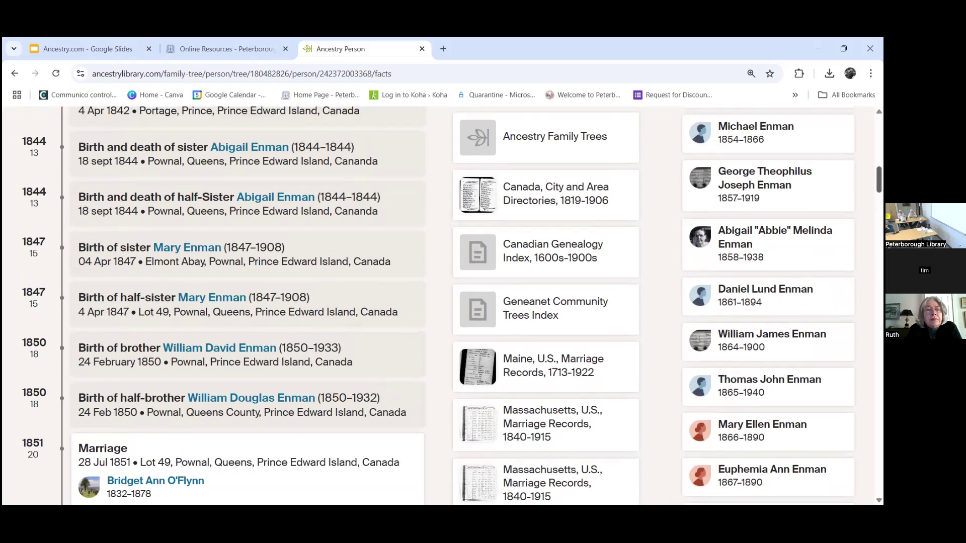
scroll(438, 306, up, 5)
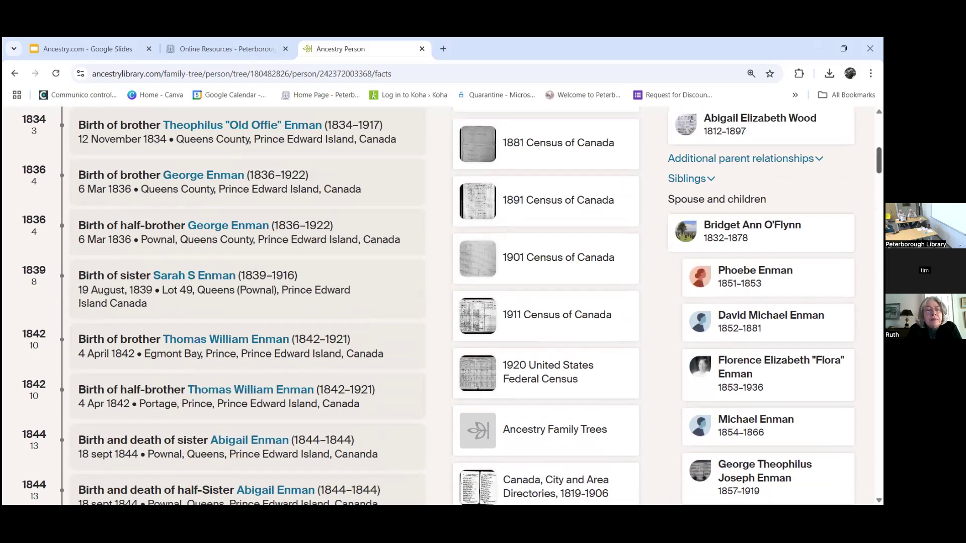
scroll(438, 306, up, 1)
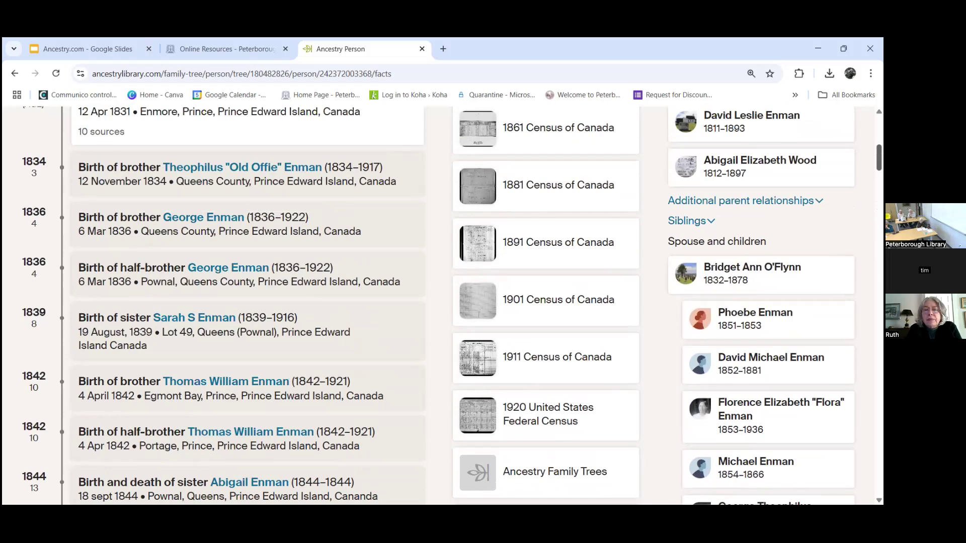
scroll(438, 306, down, 2)
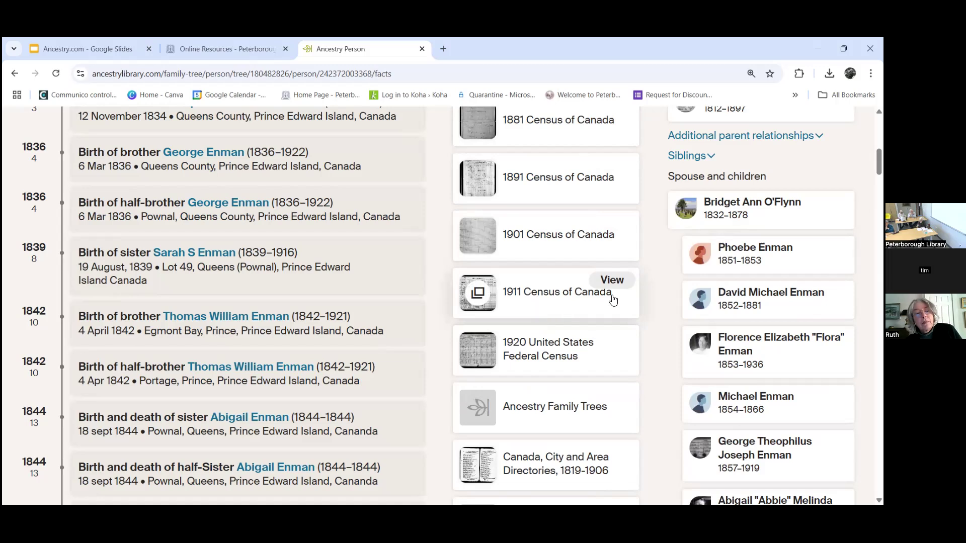
scroll(546, 302, up, 1)
scroll(763, 259, up, 4)
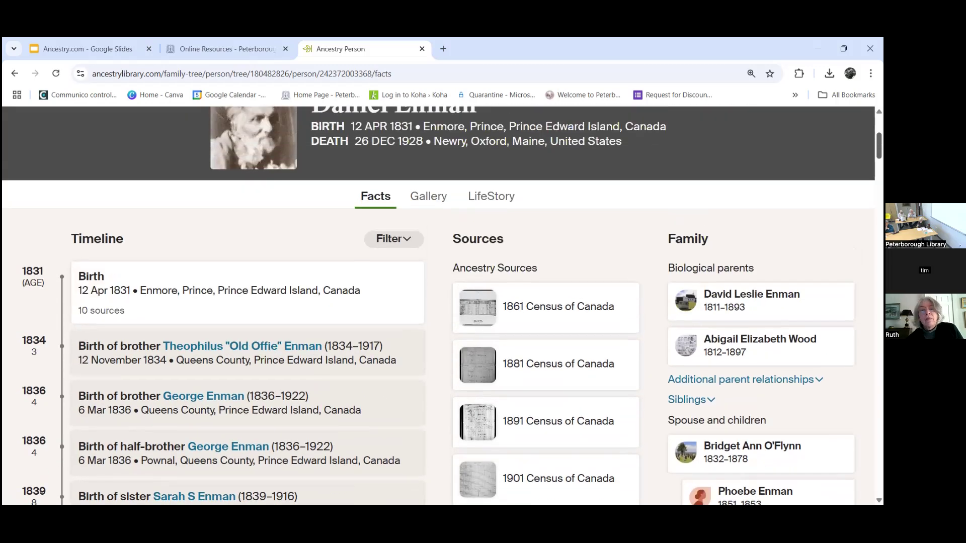
click(745, 301)
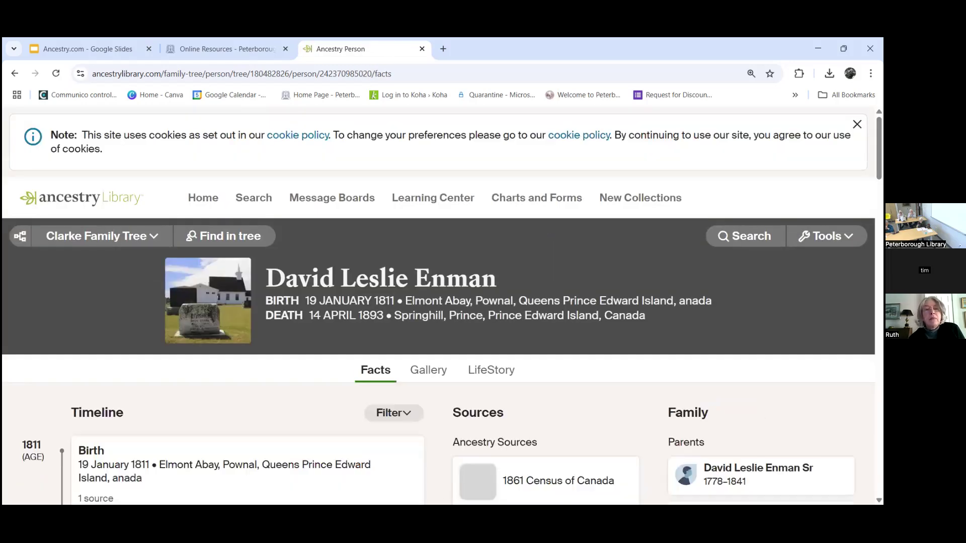
scroll(442, 305, down, 4)
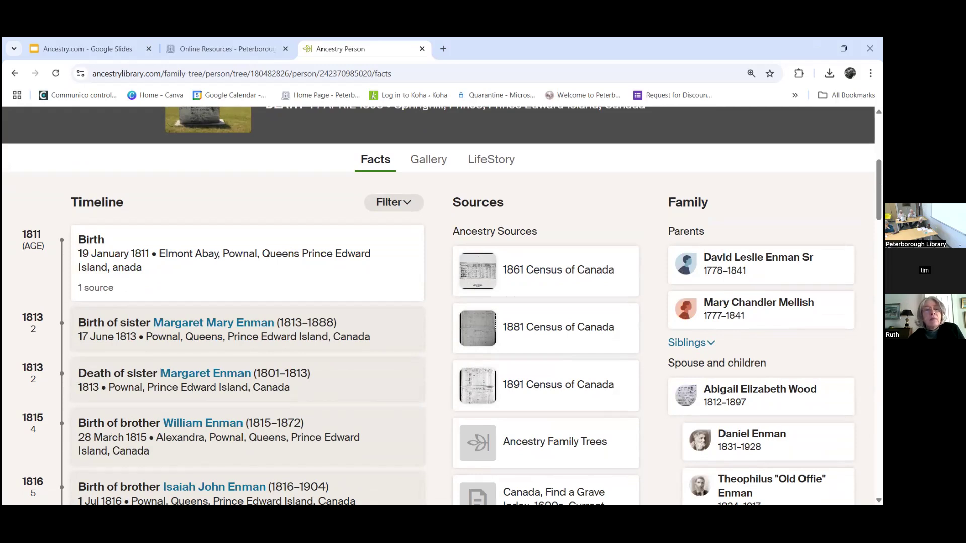
click(757, 268)
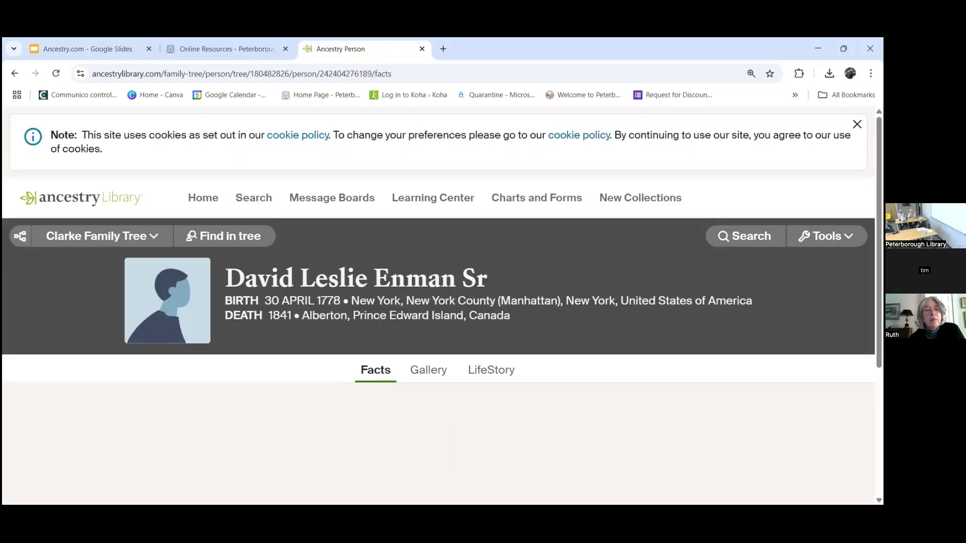
scroll(772, 309, down, 3)
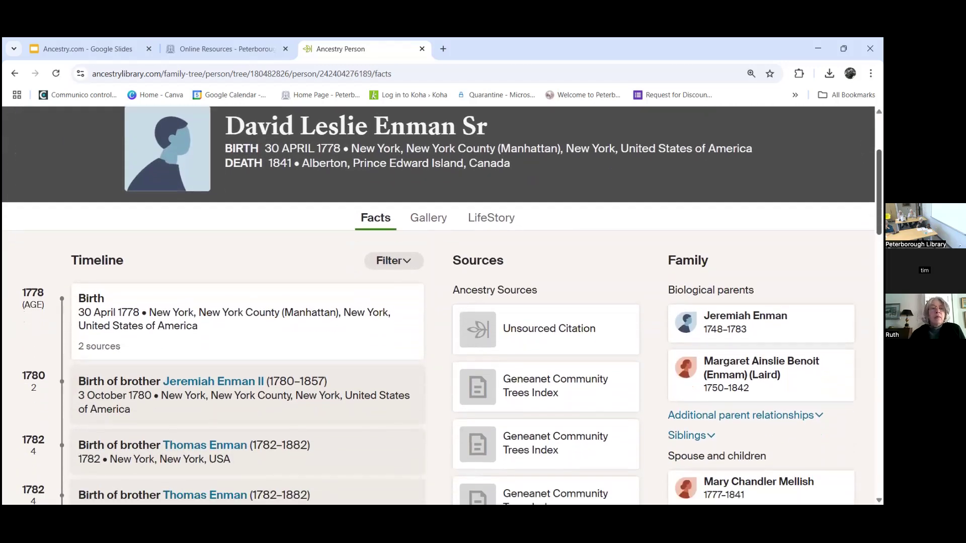
Step: Climb to Jeremiah Enman and then to Michael Enman (Inman), born 1705 Glocester, Rhode Island
click(757, 314)
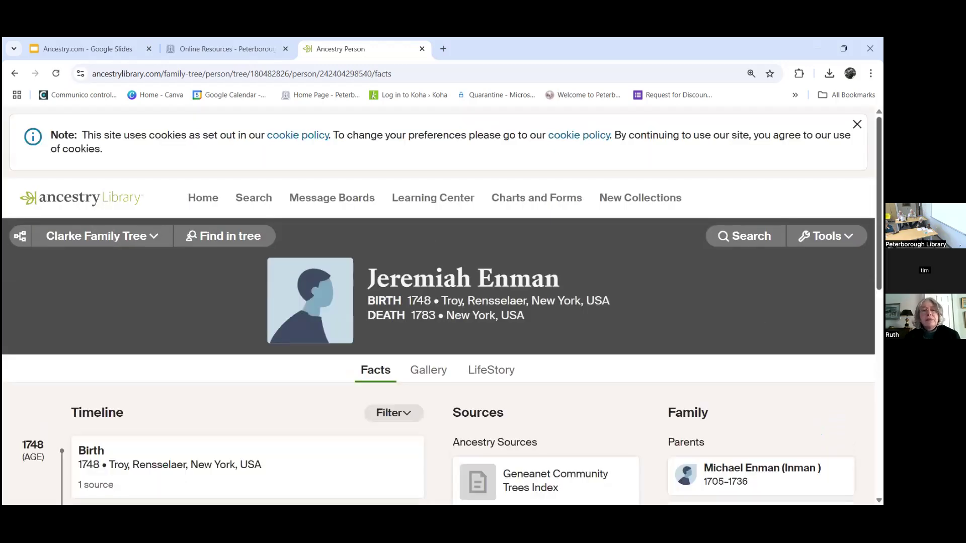
scroll(713, 325, down, 2)
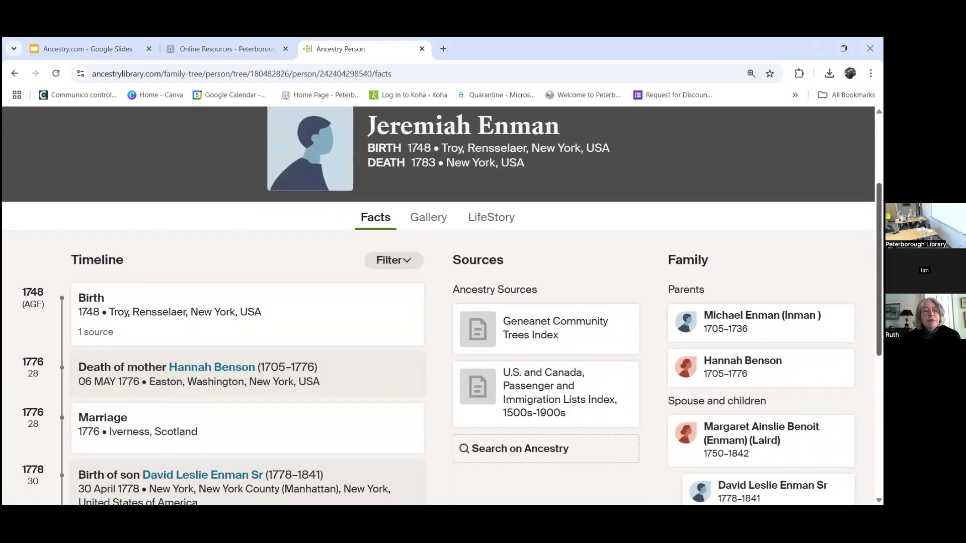
click(713, 325)
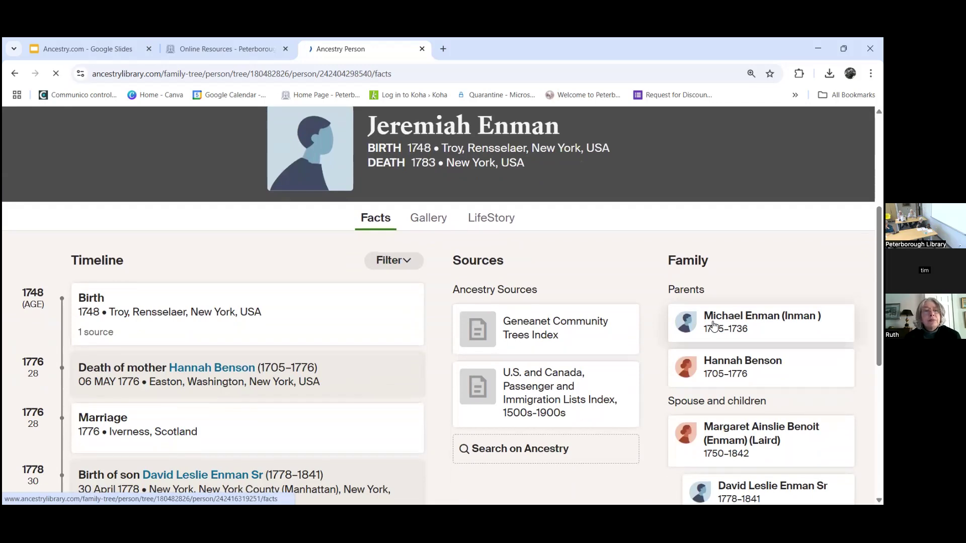
scroll(713, 325, down, 2)
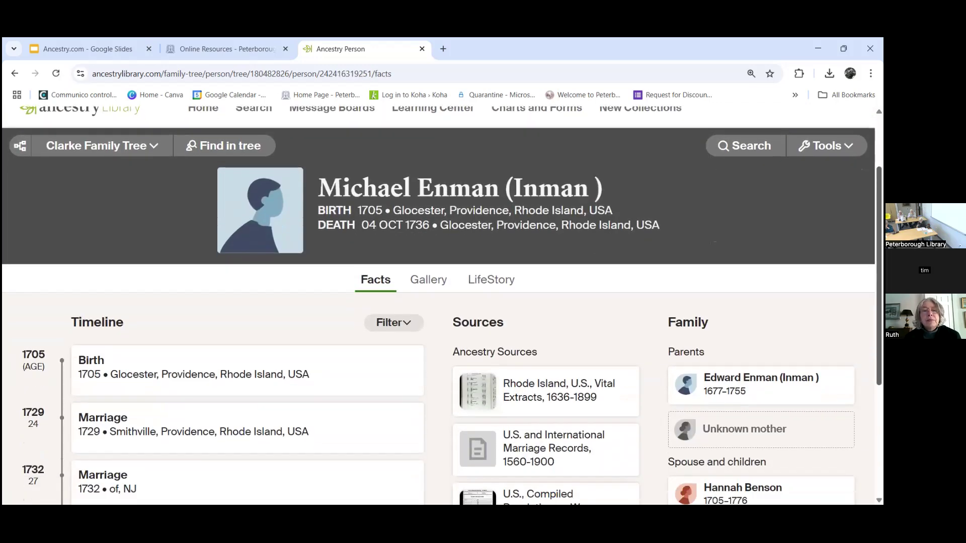
scroll(765, 337, down, 1)
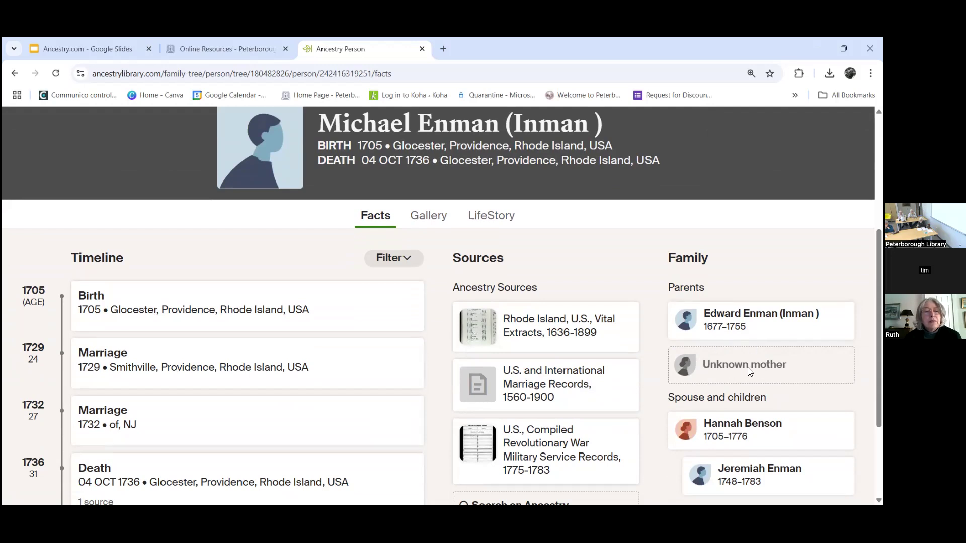
Step: Open Edward Enman (Inman)'s person page and review his facts, born 1677 Providence
click(770, 321)
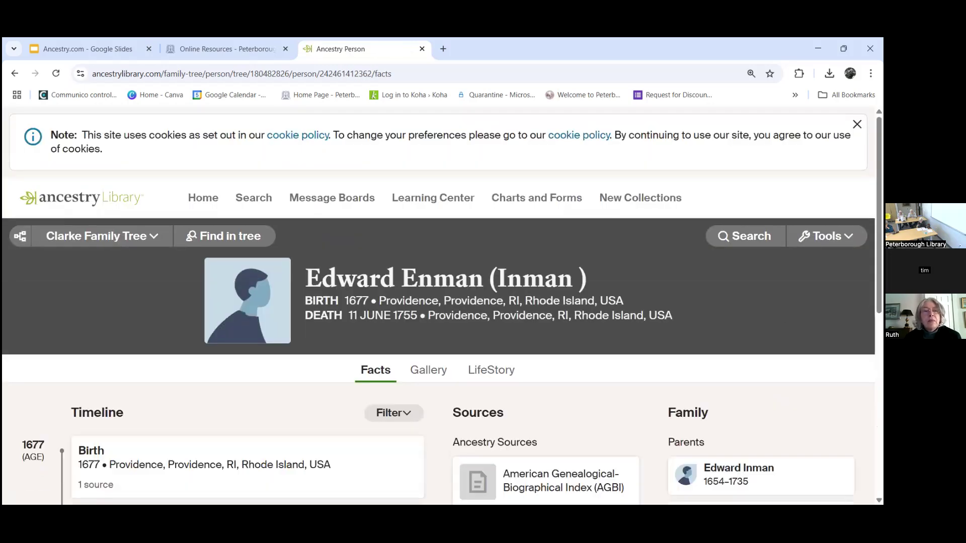
scroll(442, 302, down, 3)
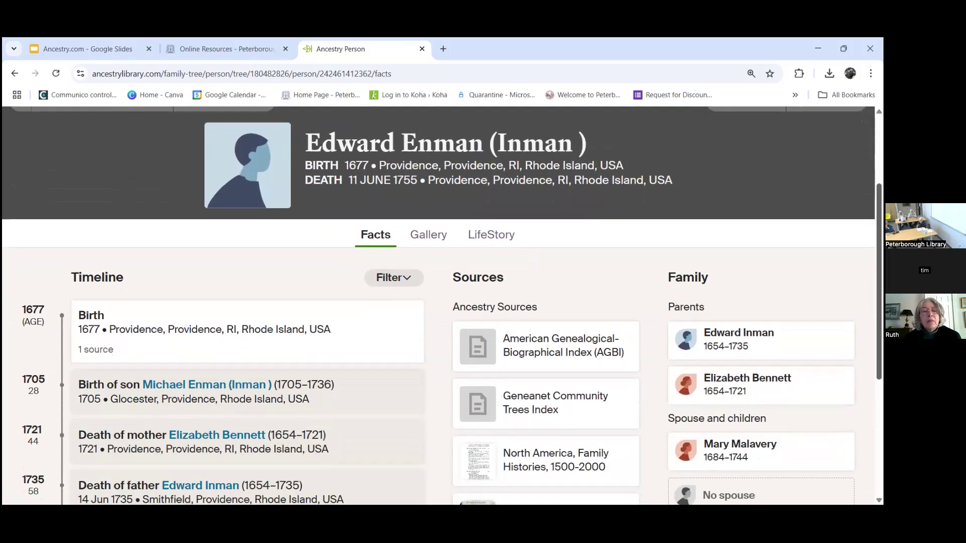
scroll(735, 278, down, 1)
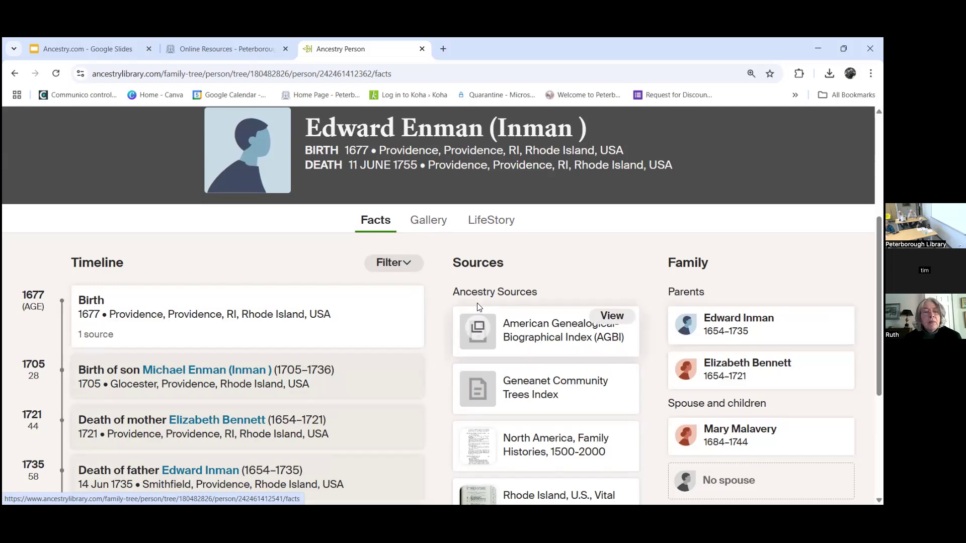
scroll(490, 352, down, 1)
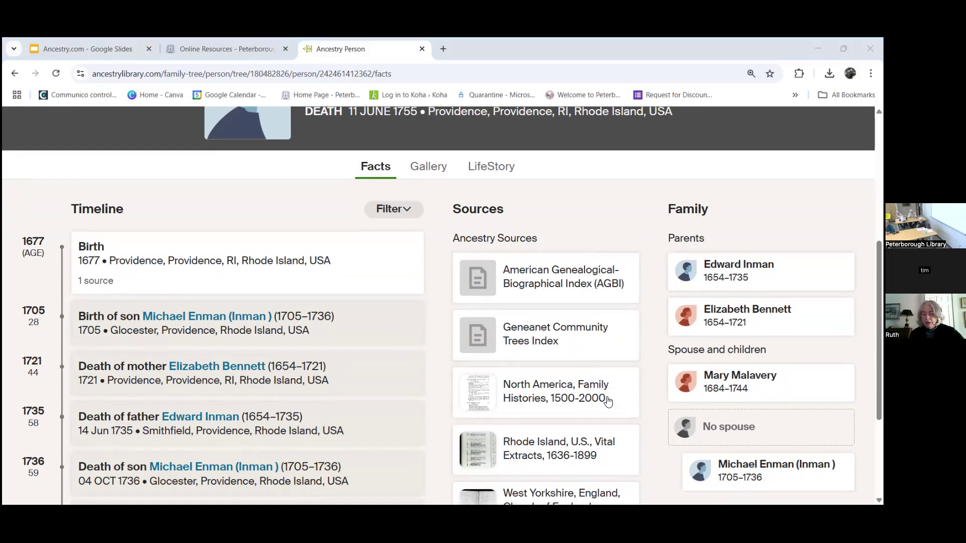
click(878, 360)
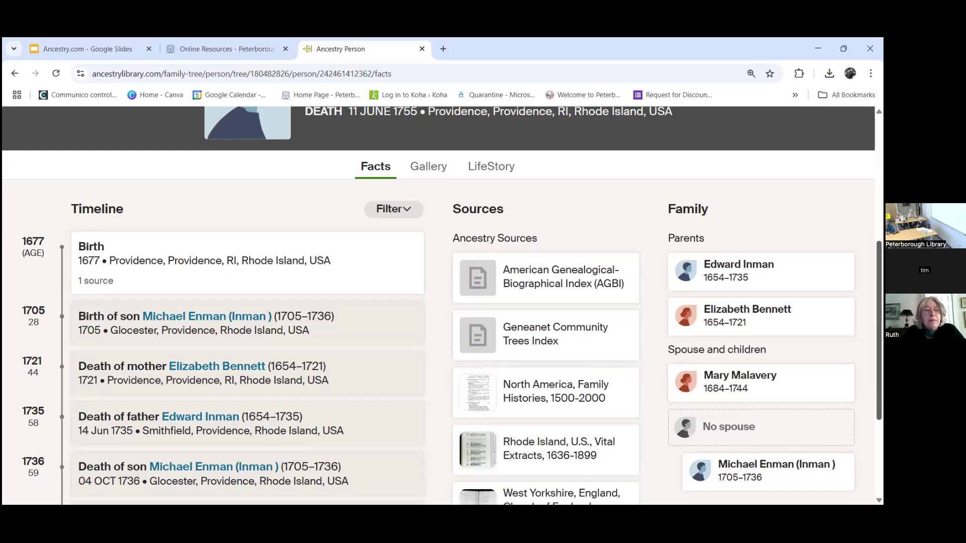
scroll(442, 305, down, 1)
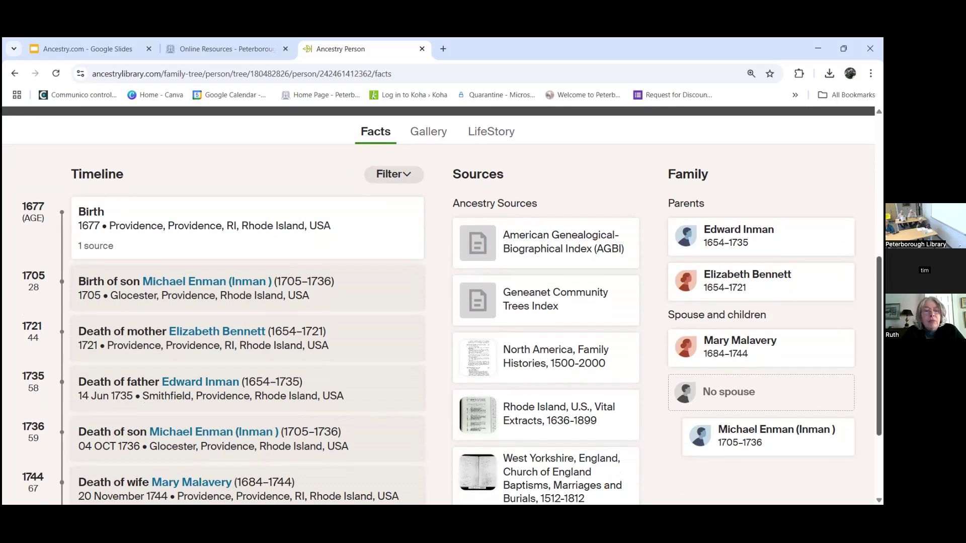
scroll(737, 382, down, 1)
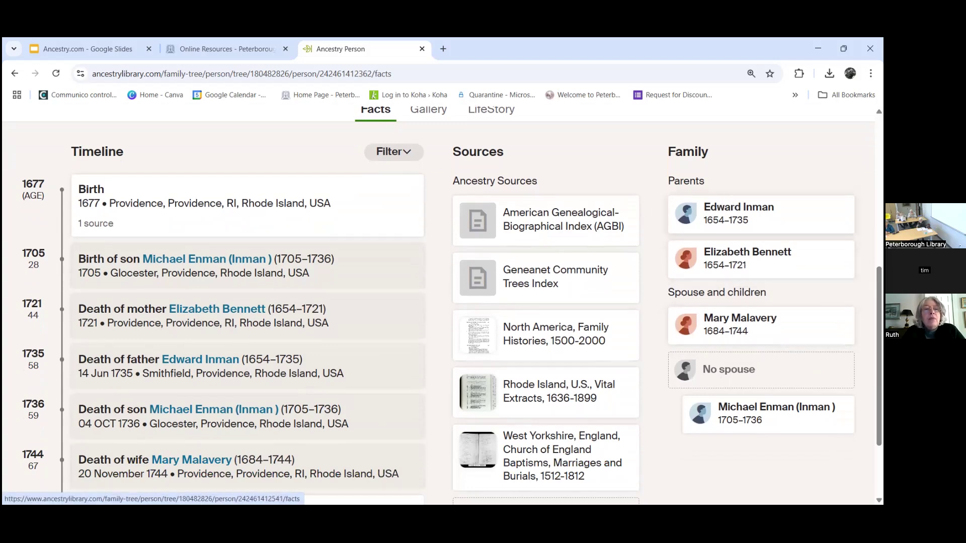
scroll(442, 301, up, 5)
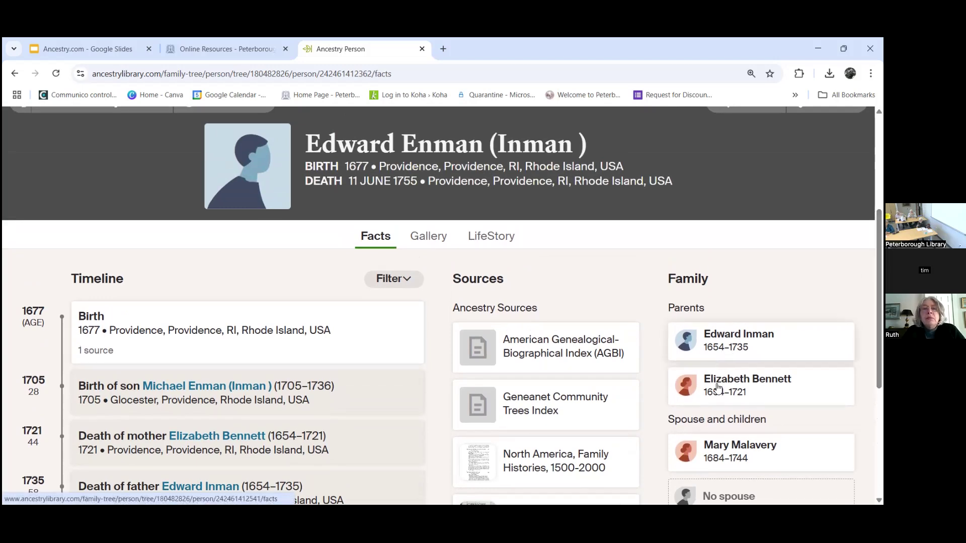
scroll(744, 382, down, 1)
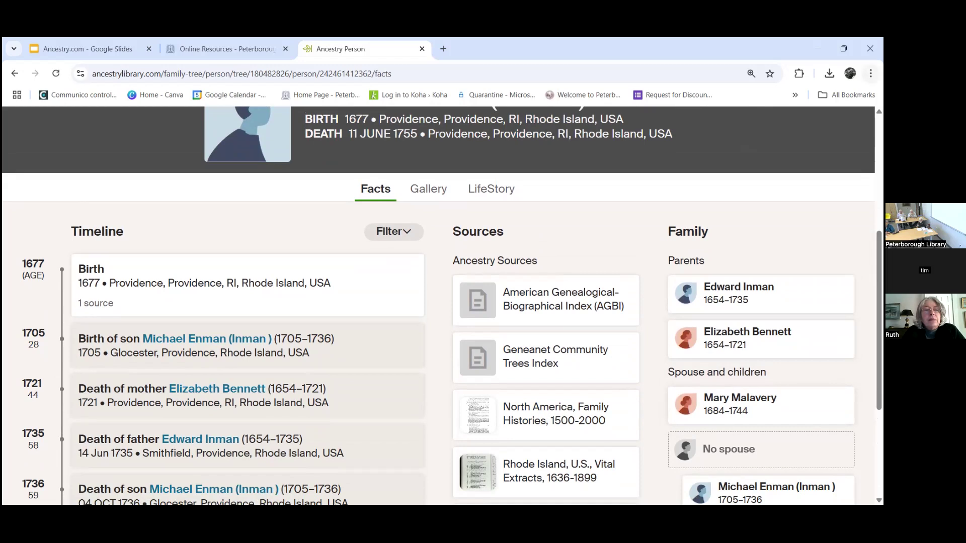
Step: Raise the browser zoom from 150% to 175% and reread Edward's page
click(870, 74)
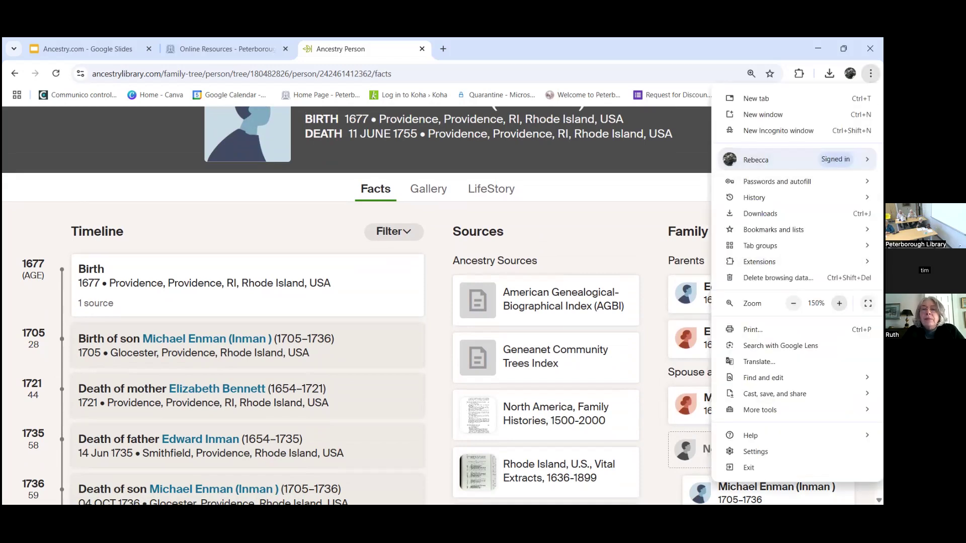
click(839, 304)
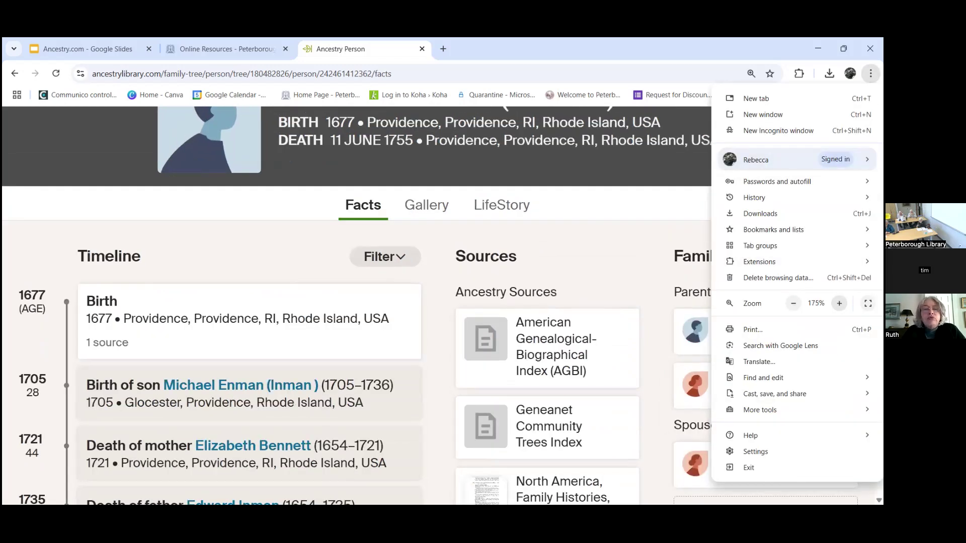
click(629, 257)
scroll(731, 299, down, 2)
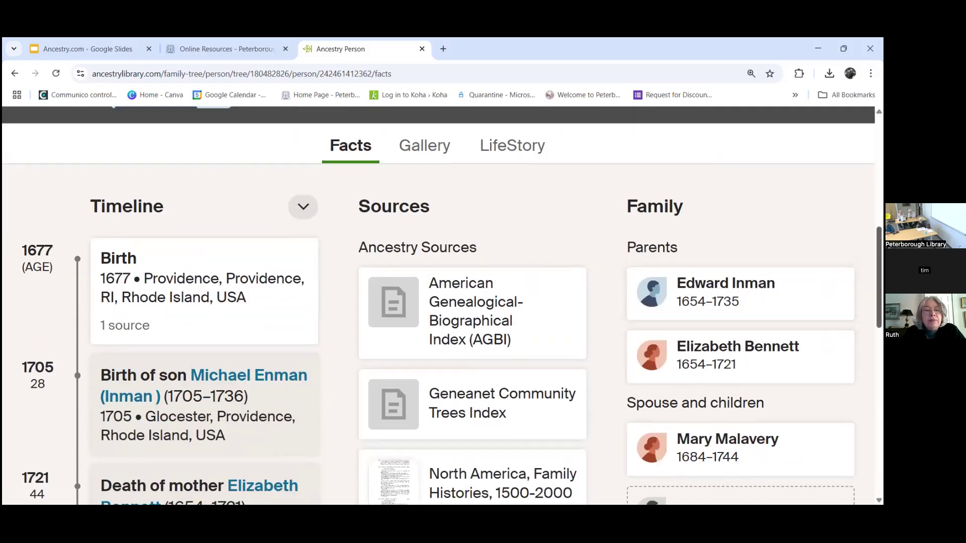
scroll(731, 298, down, 4)
scroll(730, 298, up, 1)
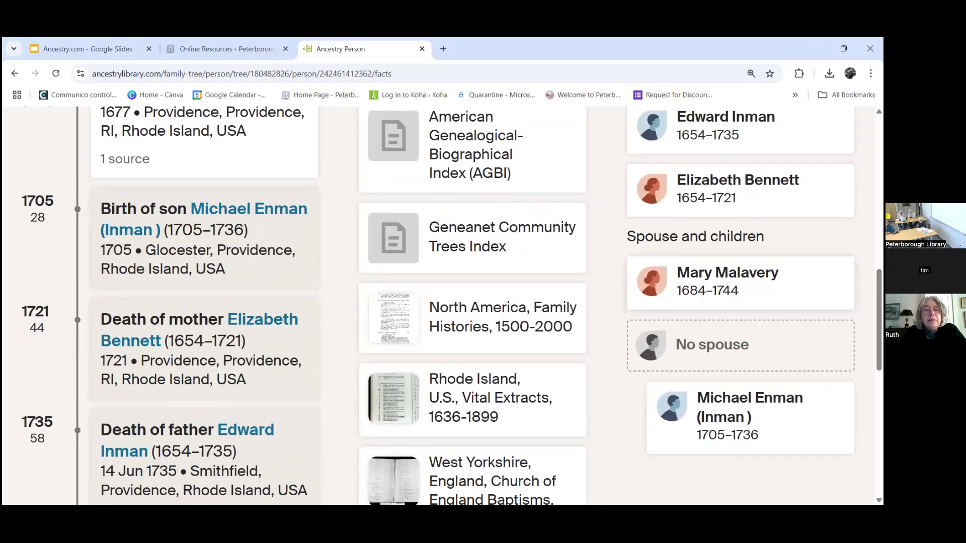
scroll(731, 299, up, 4)
scroll(447, 254, down, 9)
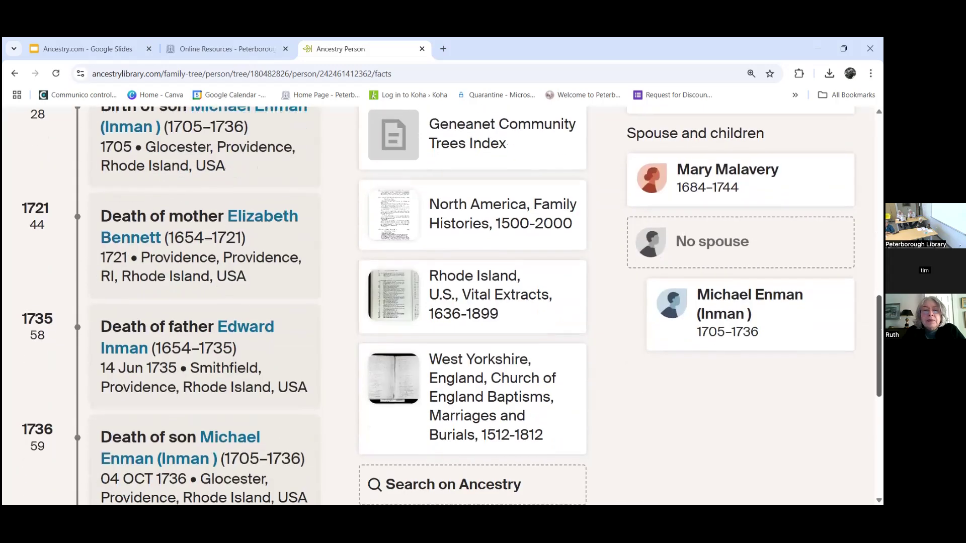
scroll(447, 254, up, 8)
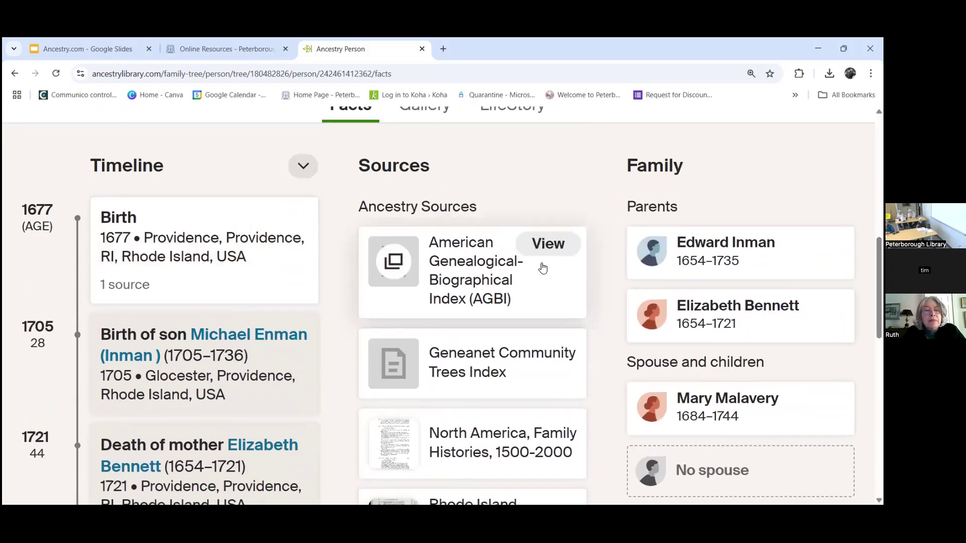
Step: Open Edward Inman's AGBI source citation and then its full index record
click(547, 240)
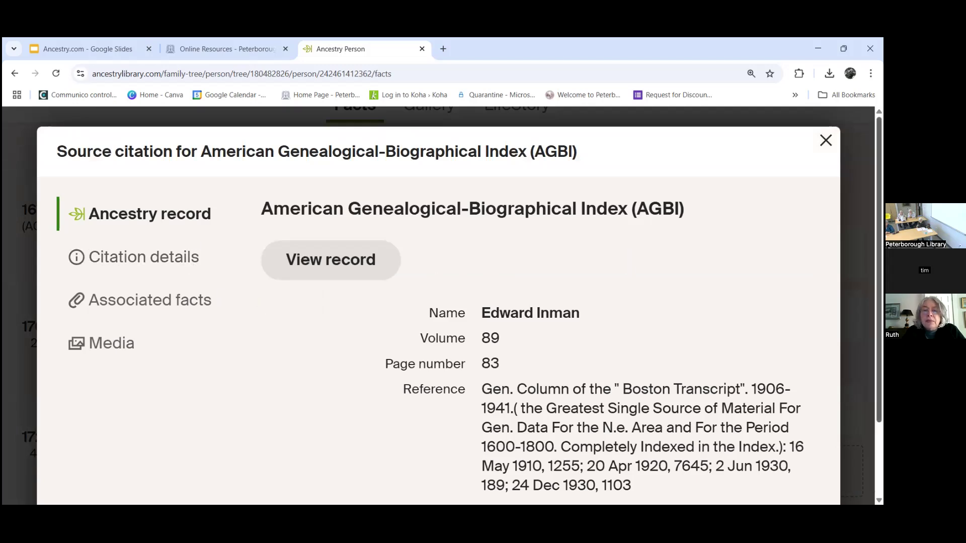
scroll(438, 302, down, 2)
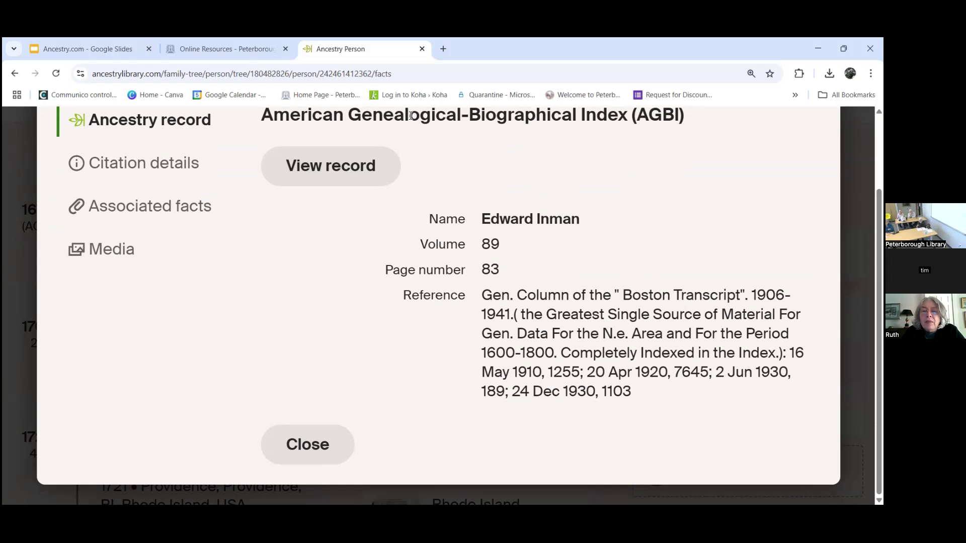
click(351, 162)
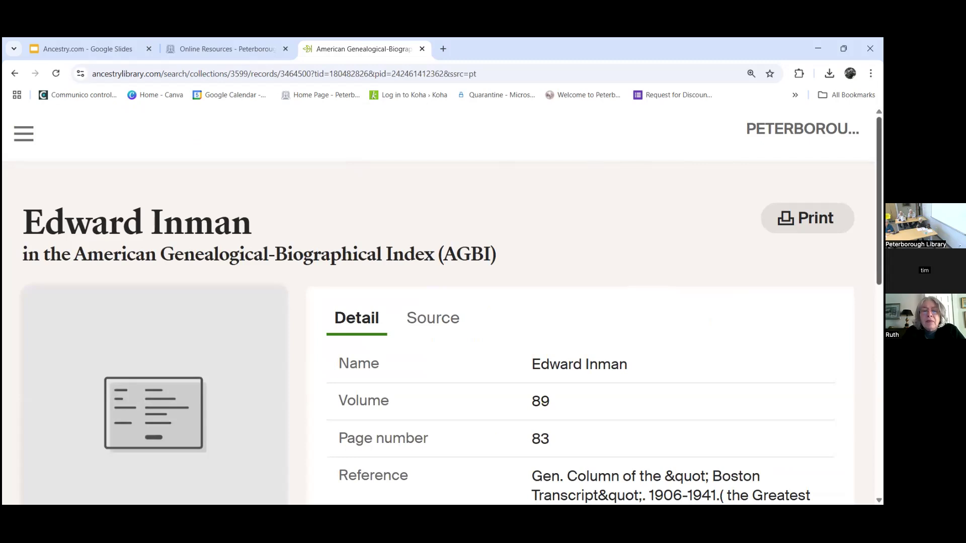
Step: Read the AGBI record citing the Boston Transcript column, then return to Edward's person page
scroll(442, 302, down, 3)
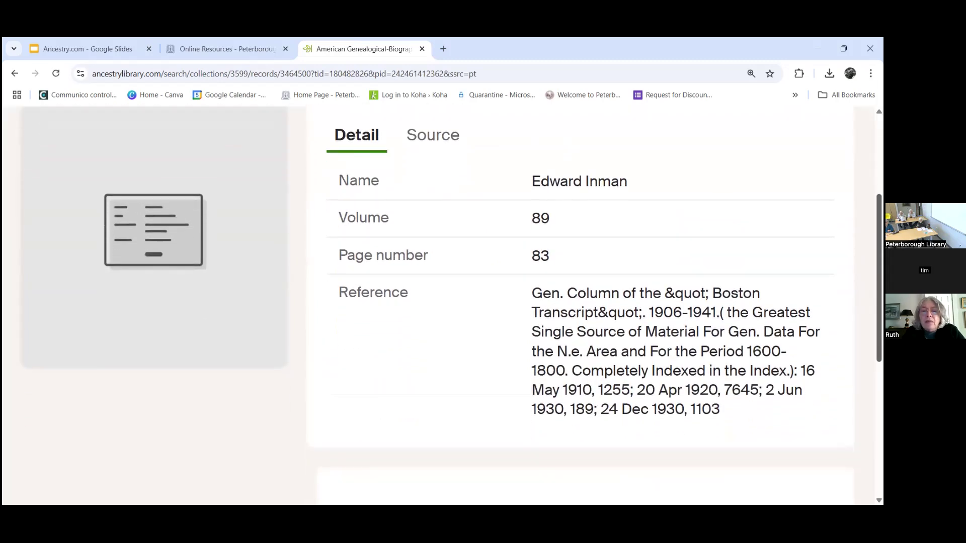
scroll(443, 302, down, 1)
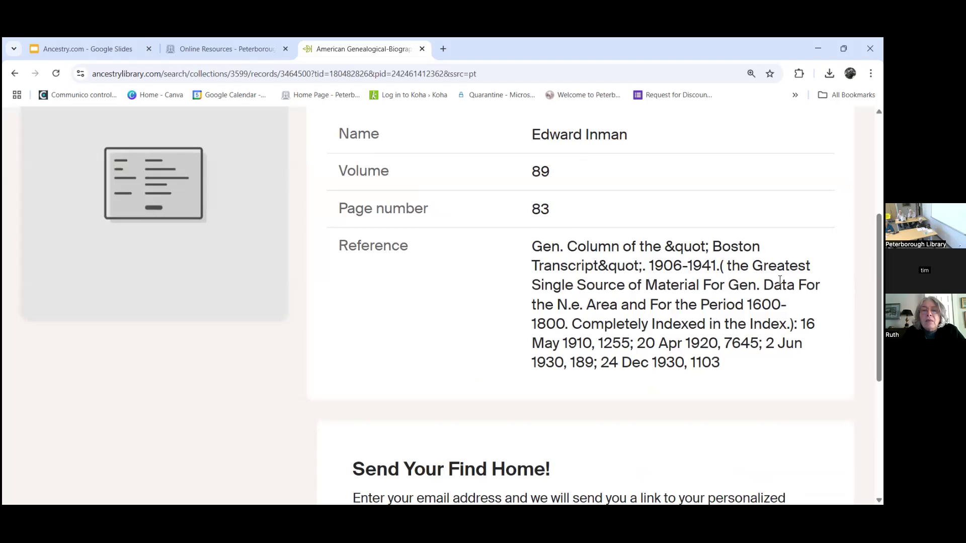
scroll(156, 421, up, 2)
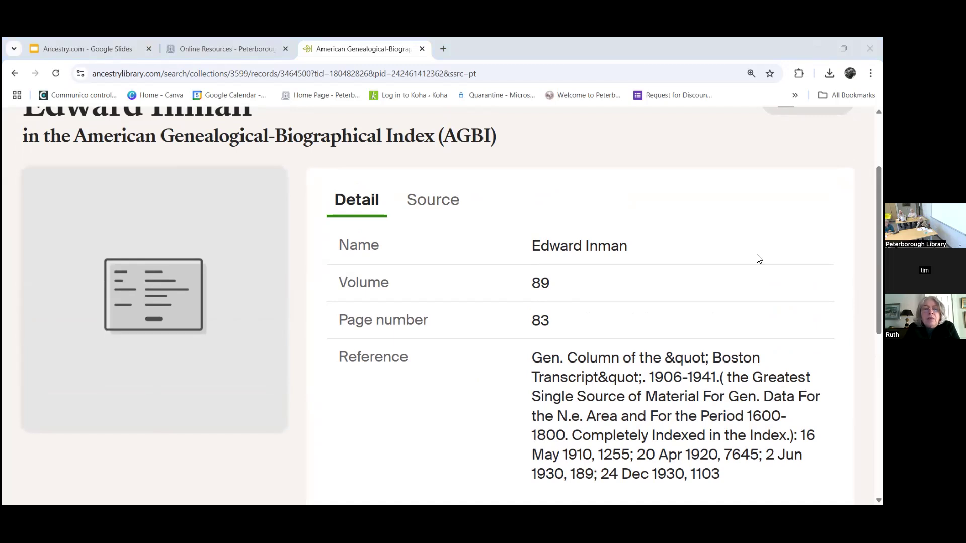
click(14, 73)
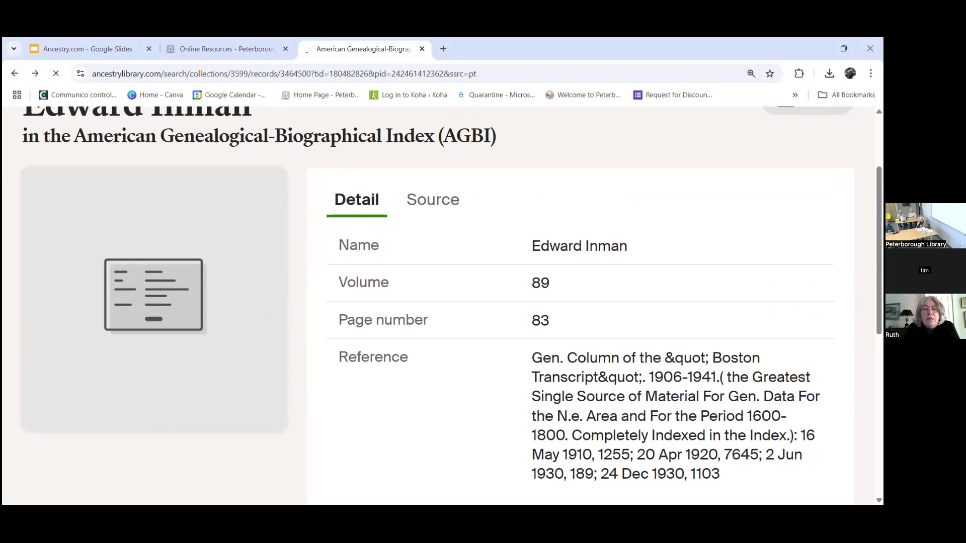
Step: Choose View tree from the Clarke Family Tree options to display it horizontally
scroll(442, 305, up, 5)
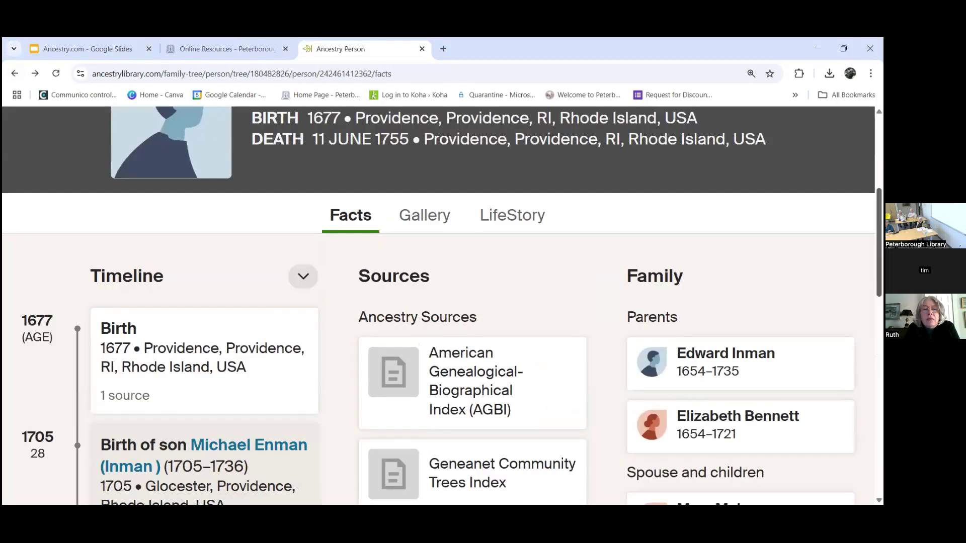
scroll(443, 306, up, 2)
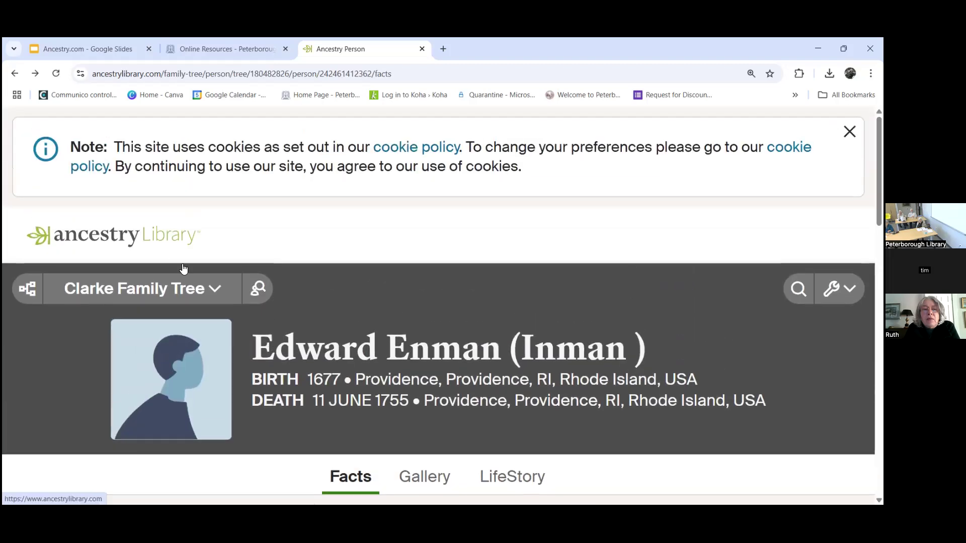
click(190, 280)
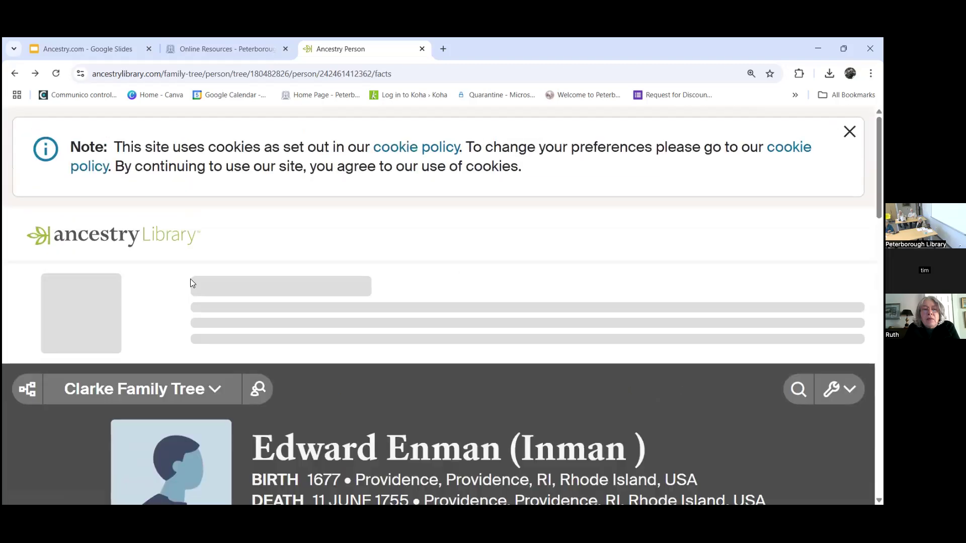
click(168, 391)
click(159, 434)
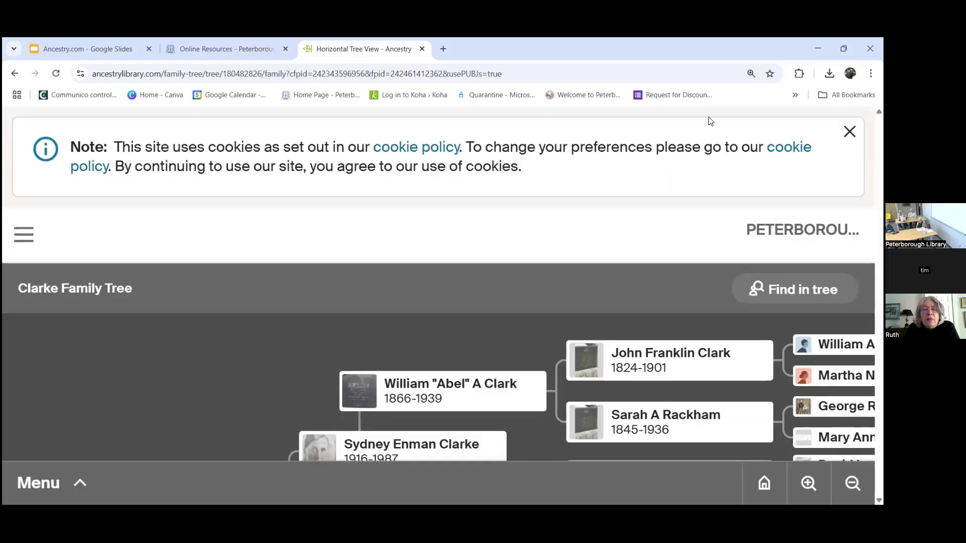
Step: Lower the browser zoom in steps from 175% down to 110%
click(870, 73)
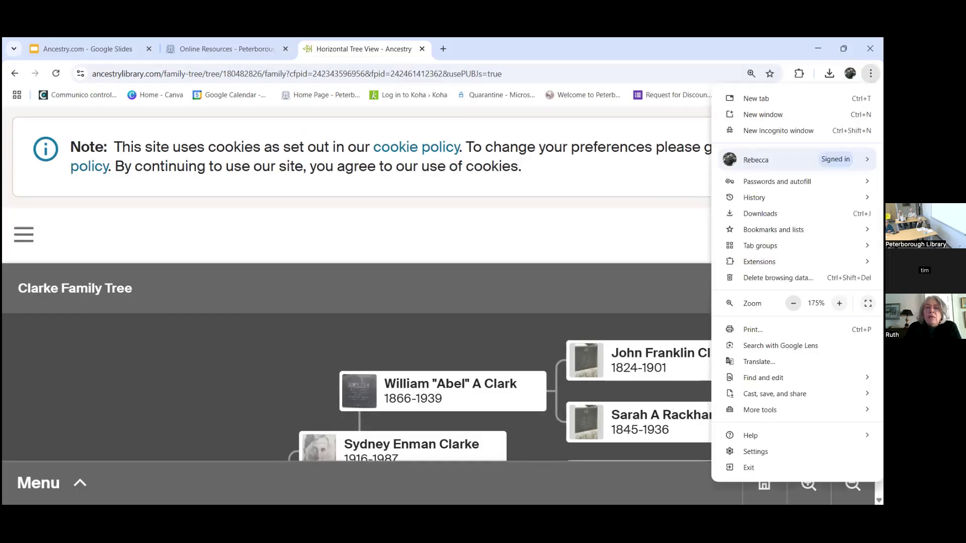
click(792, 303)
click(793, 303)
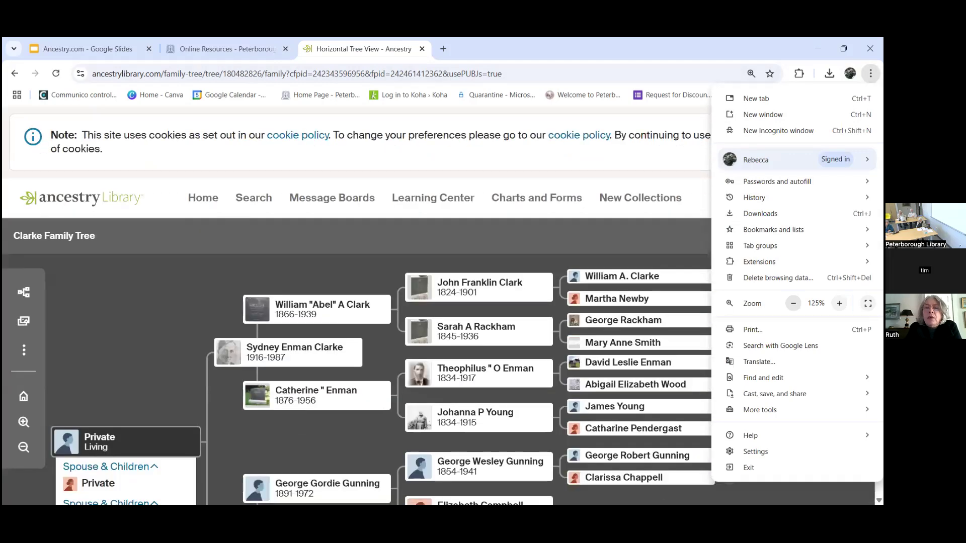
click(792, 303)
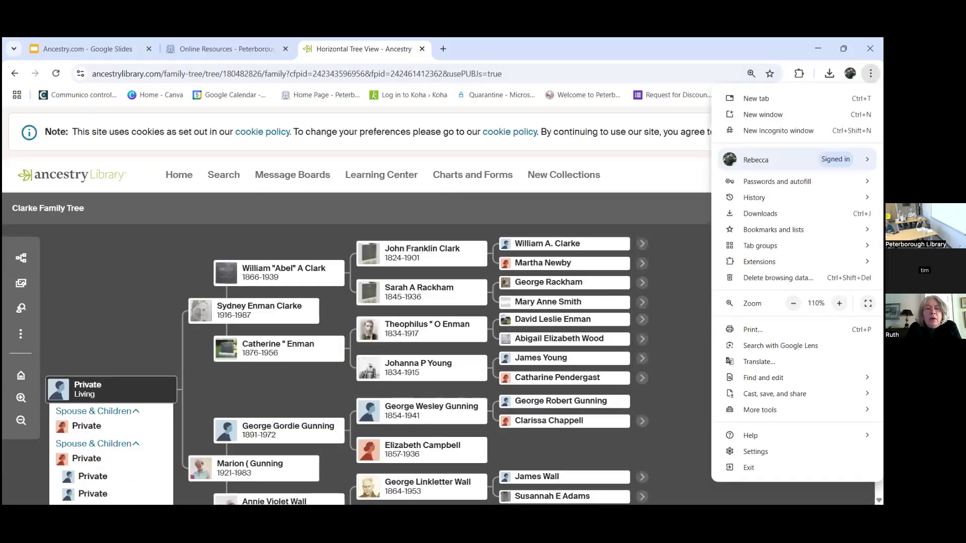
click(678, 180)
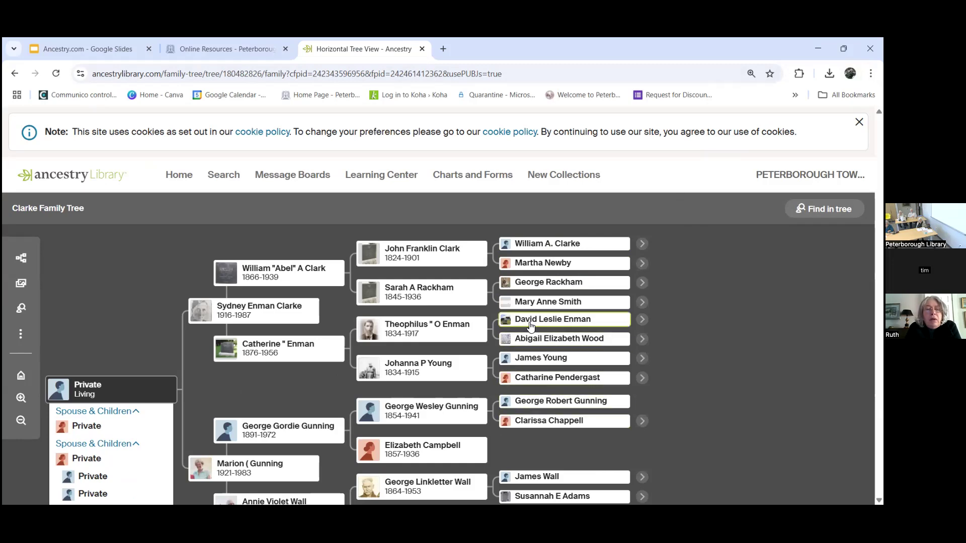
Step: Pan the tree across its lower branches, the Gunning and Wall ancestors, and the Clark branch
drag(696, 343, 696, 295)
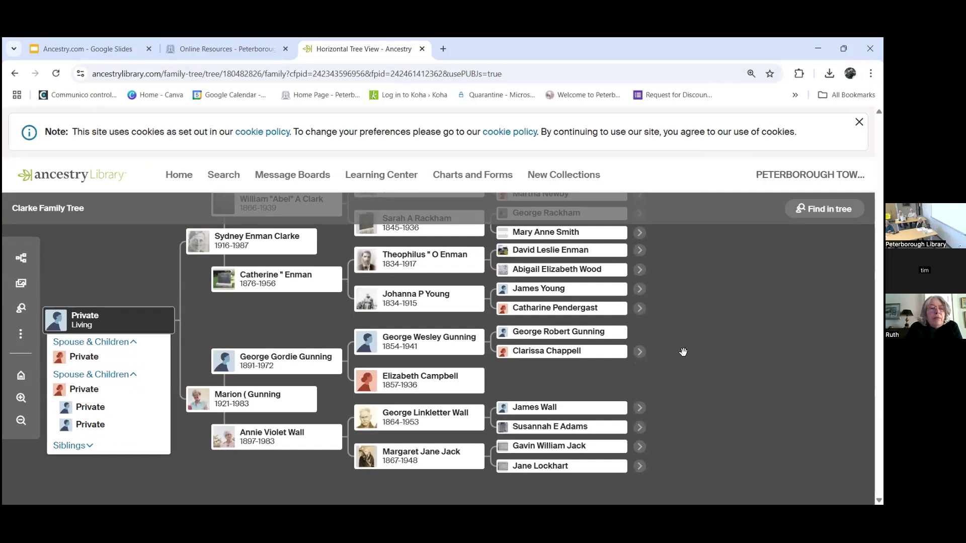
drag(712, 321, 693, 367)
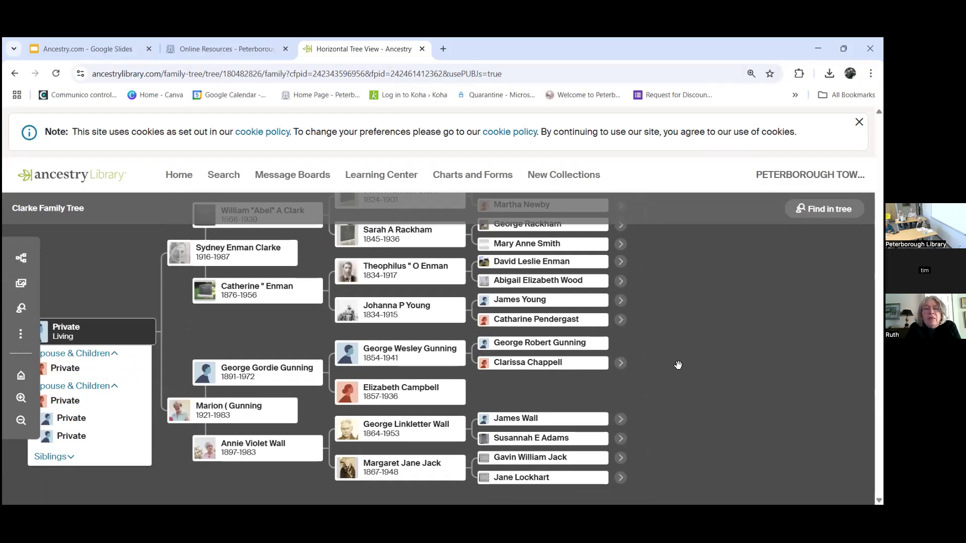
scroll(677, 346, down, 1)
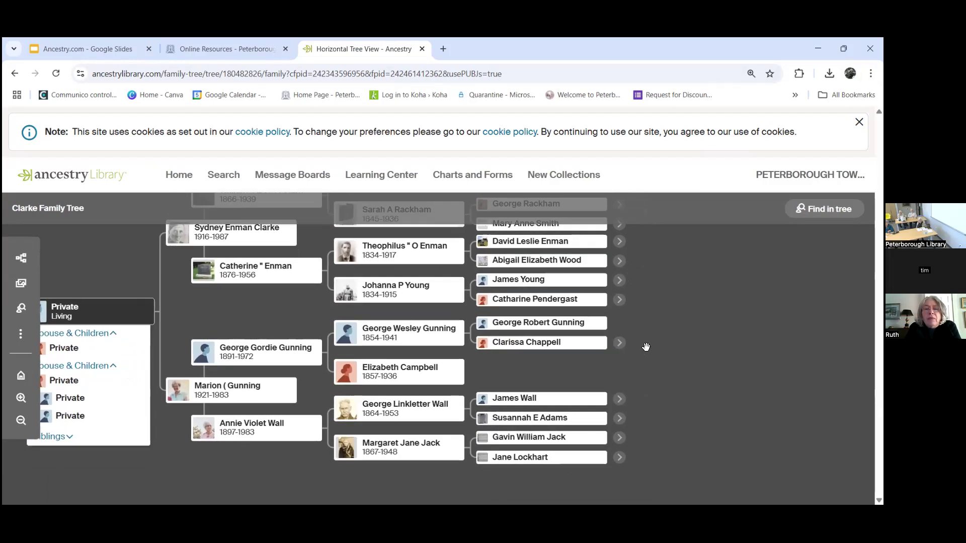
drag(681, 362, 681, 300)
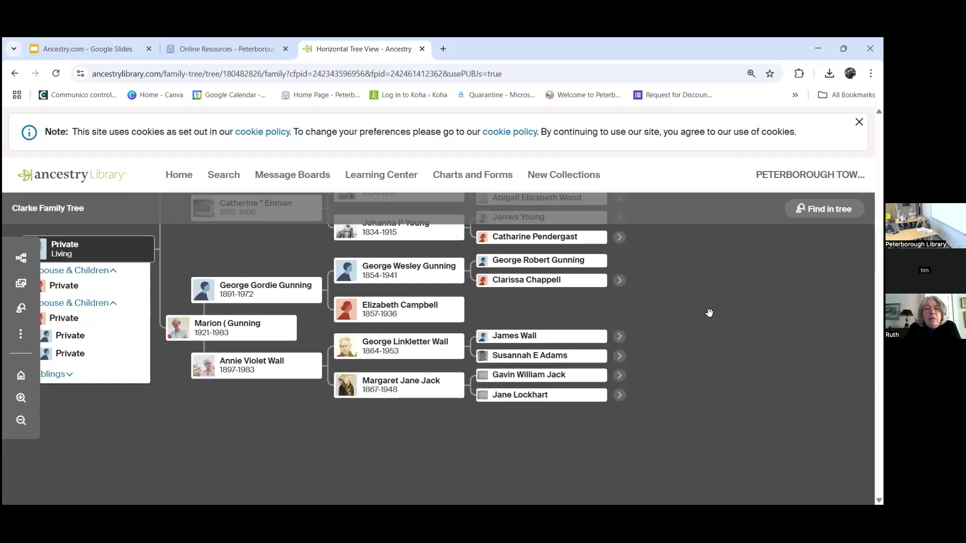
drag(709, 317, 714, 466)
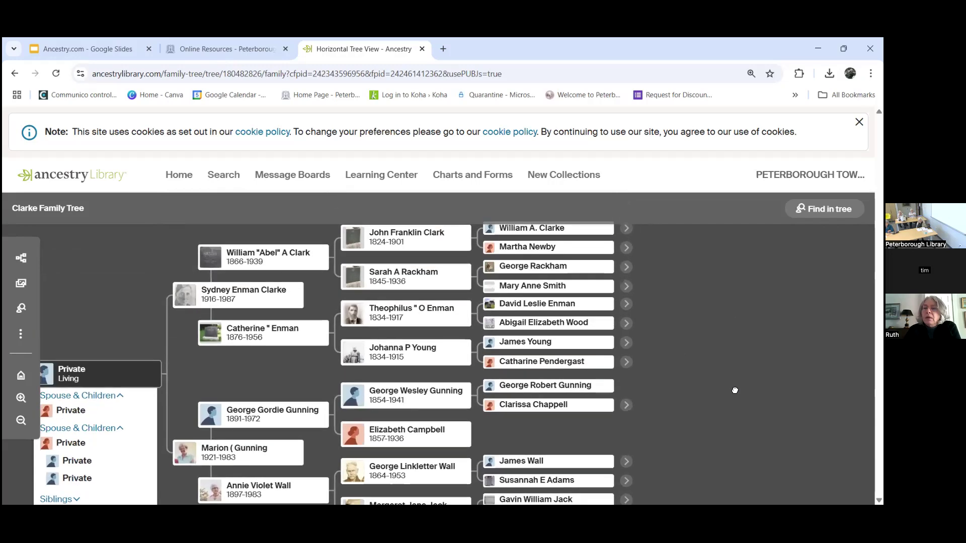
drag(735, 391, 737, 430)
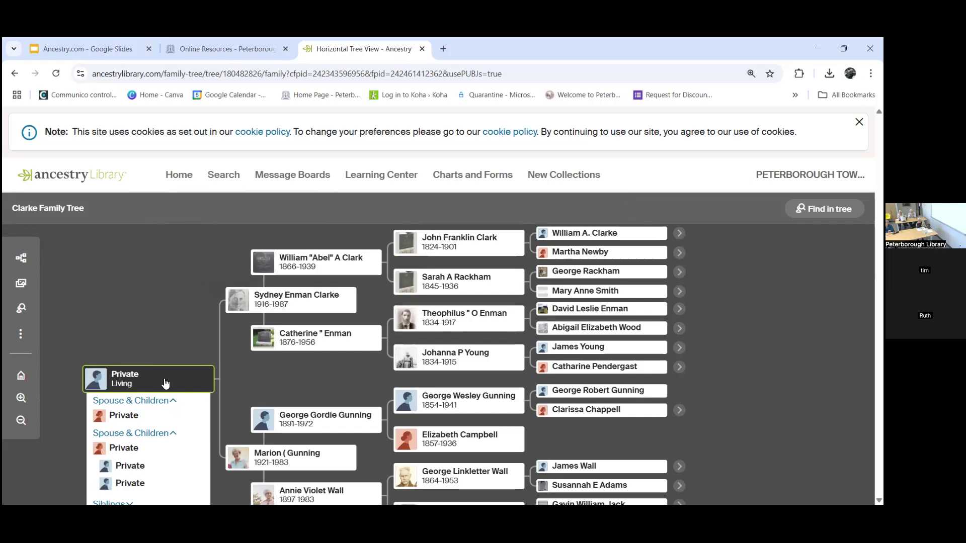
scroll(168, 286, down, 2)
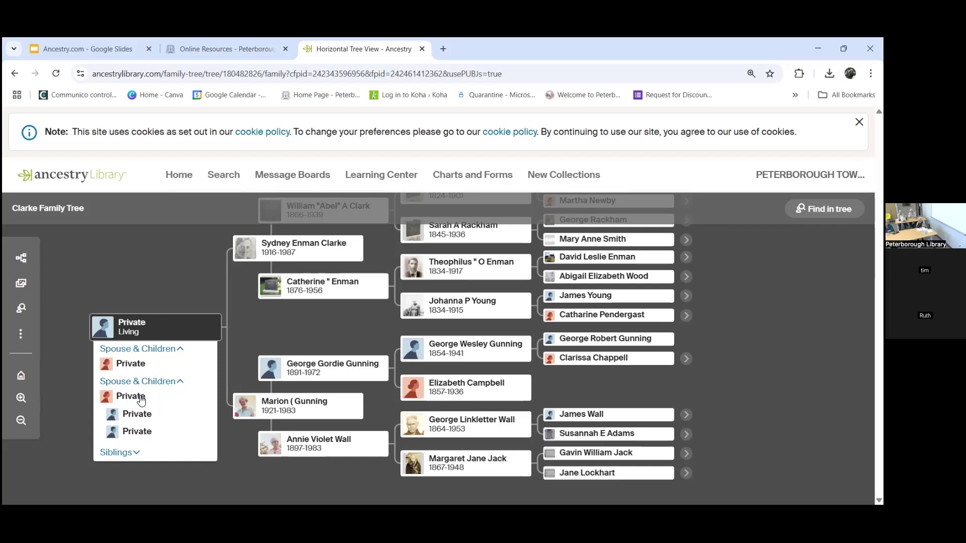
click(22, 258)
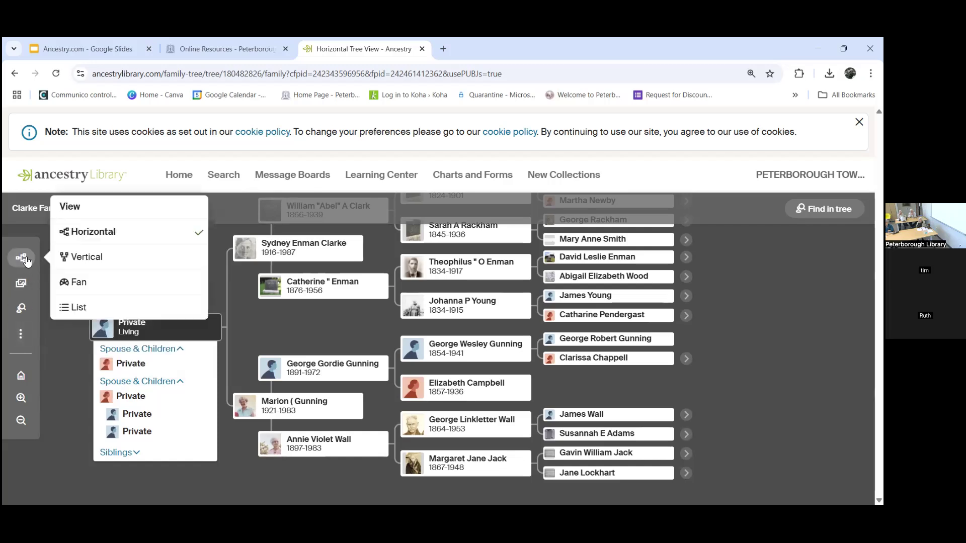
click(22, 338)
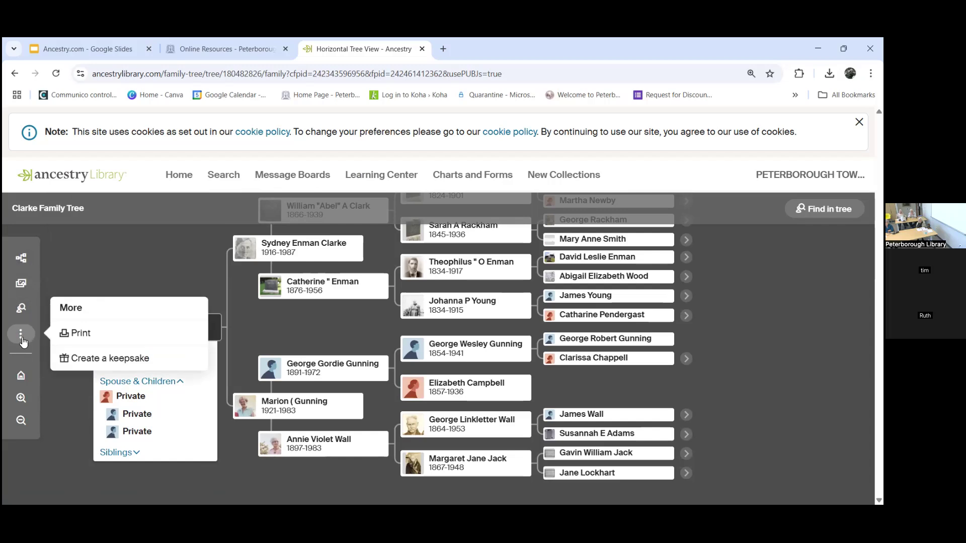
click(99, 262)
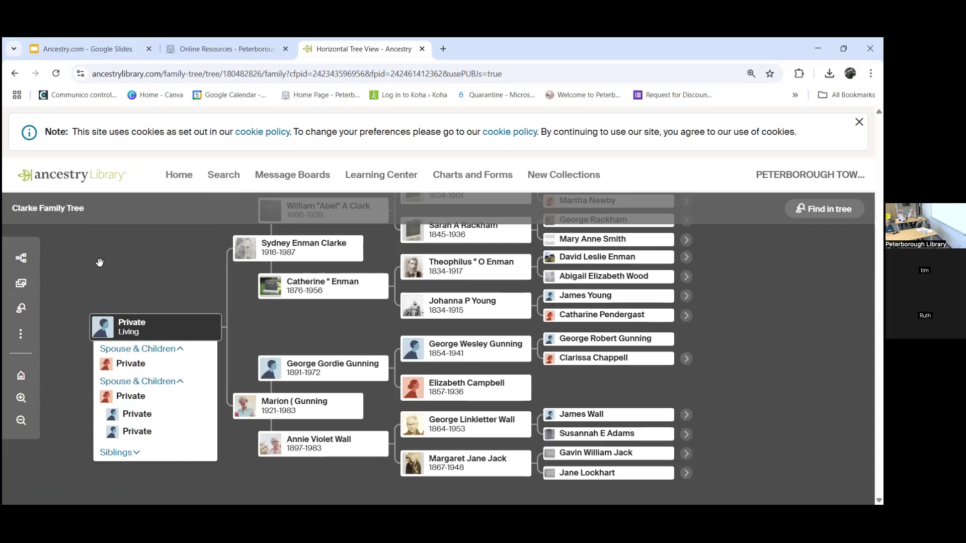
scroll(112, 272, down, 1)
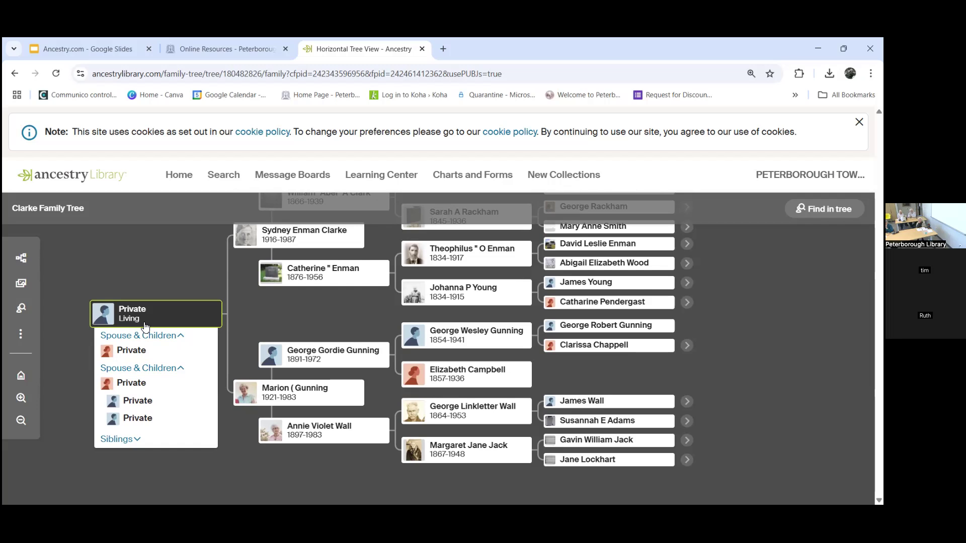
click(478, 336)
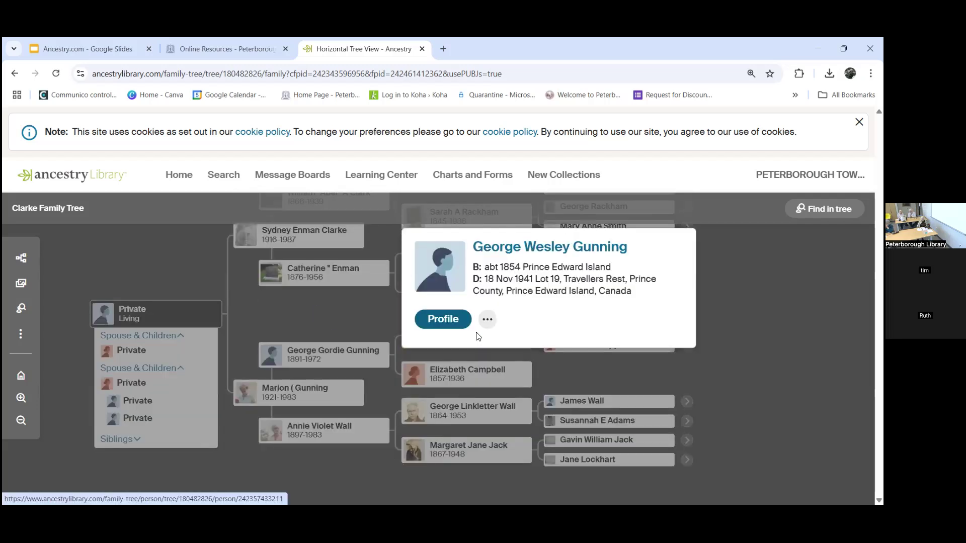
click(453, 322)
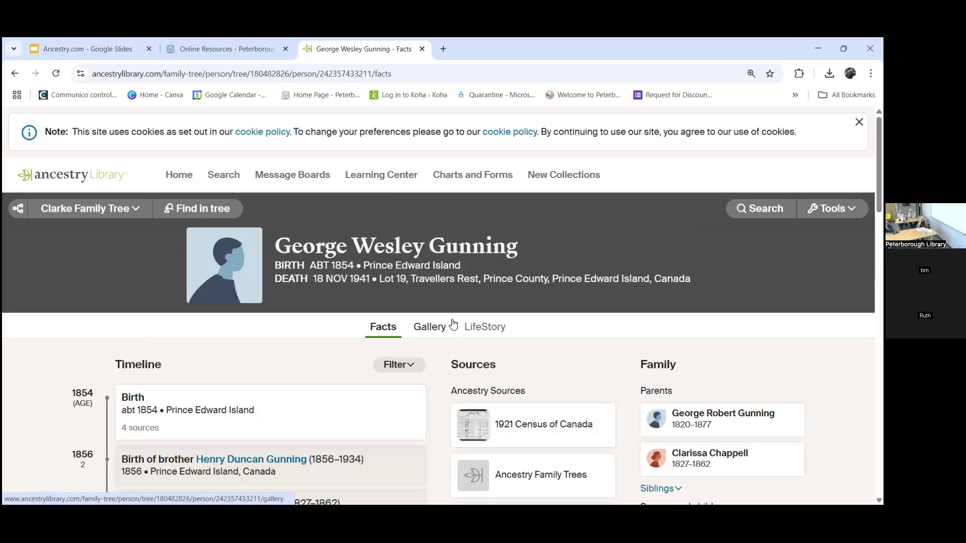
scroll(453, 325, down, 2)
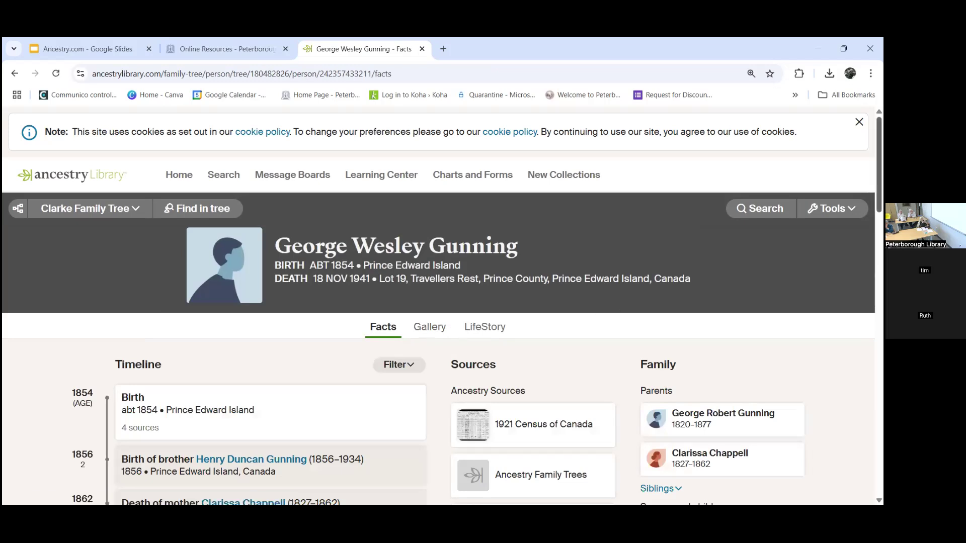
scroll(552, 362, down, 1)
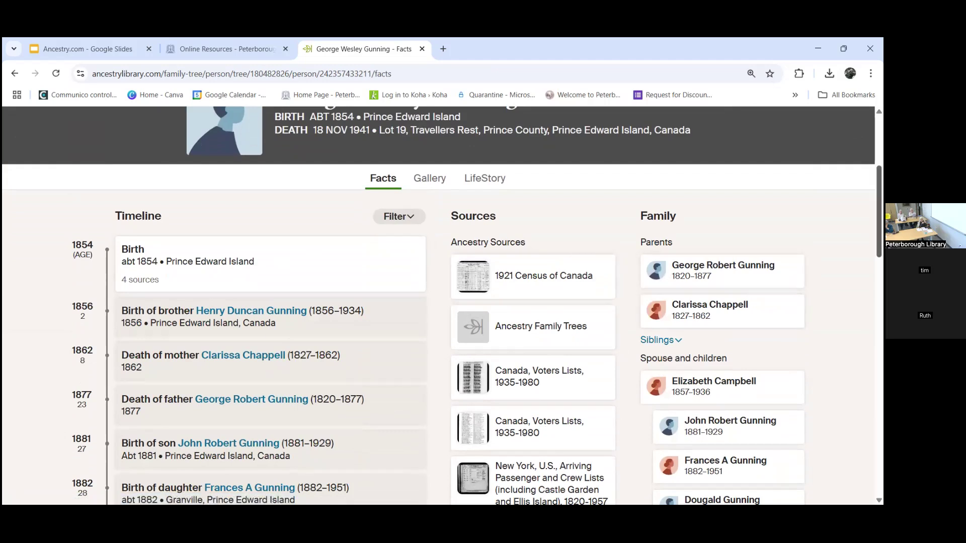
scroll(552, 362, down, 3)
scroll(553, 363, down, 3)
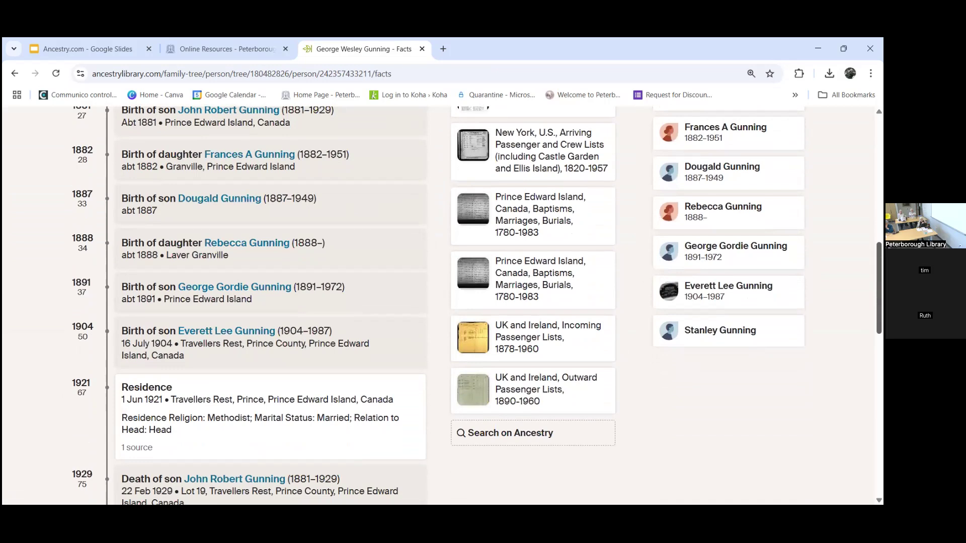
scroll(477, 305, up, 1)
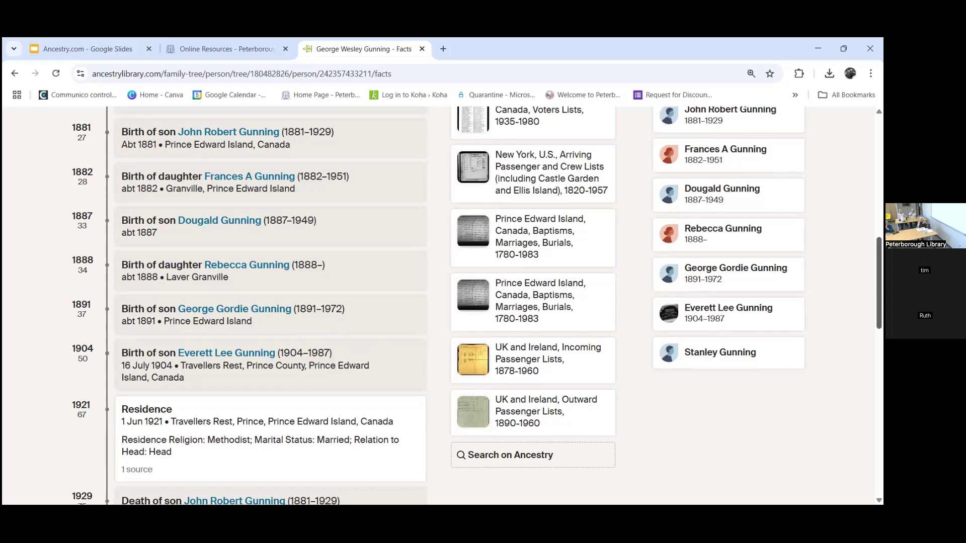
scroll(438, 306, up, 10)
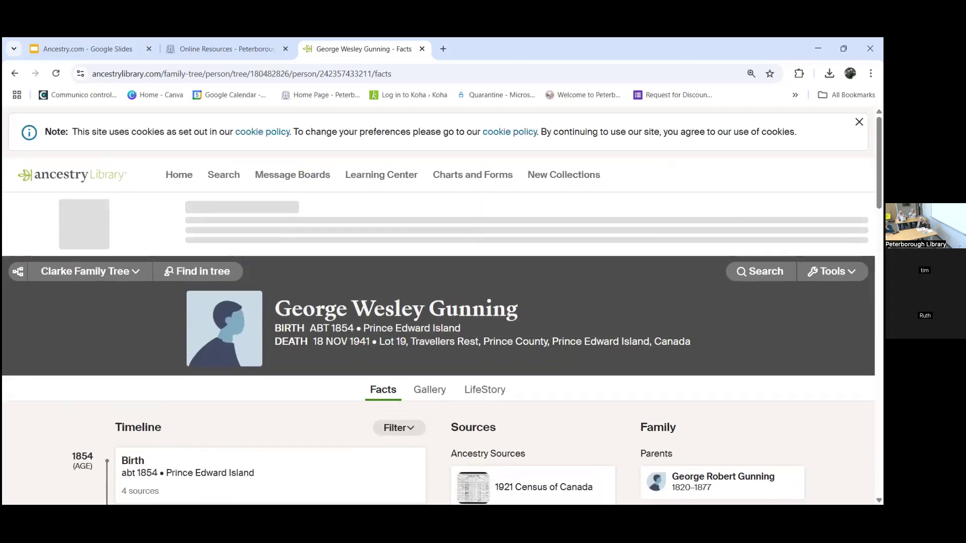
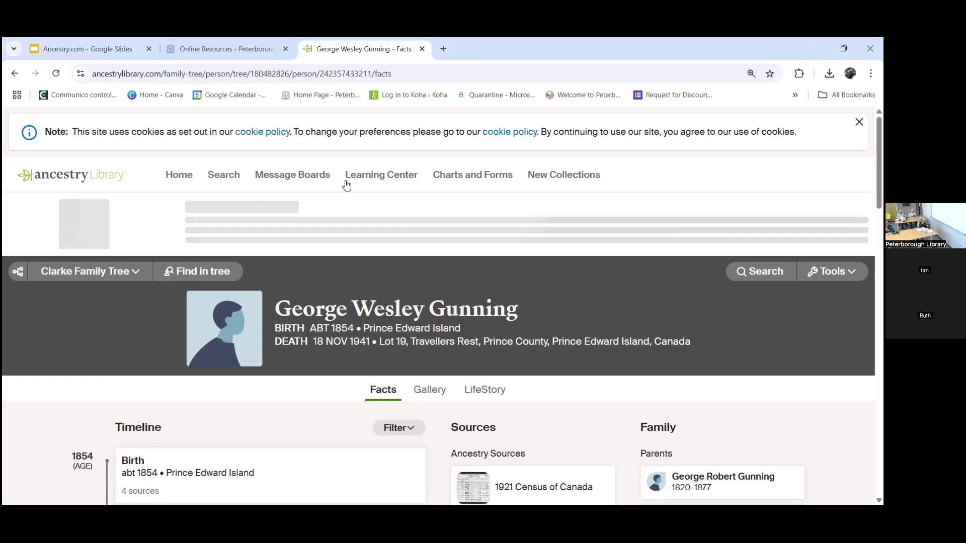
Step: Go back to the library home page and open the blank record Search form
click(171, 179)
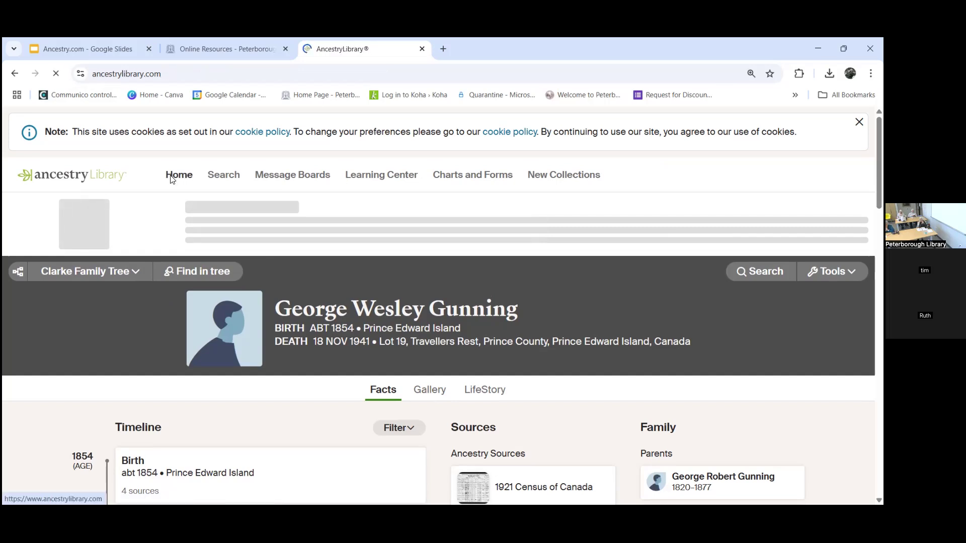
scroll(463, 375, down, 1)
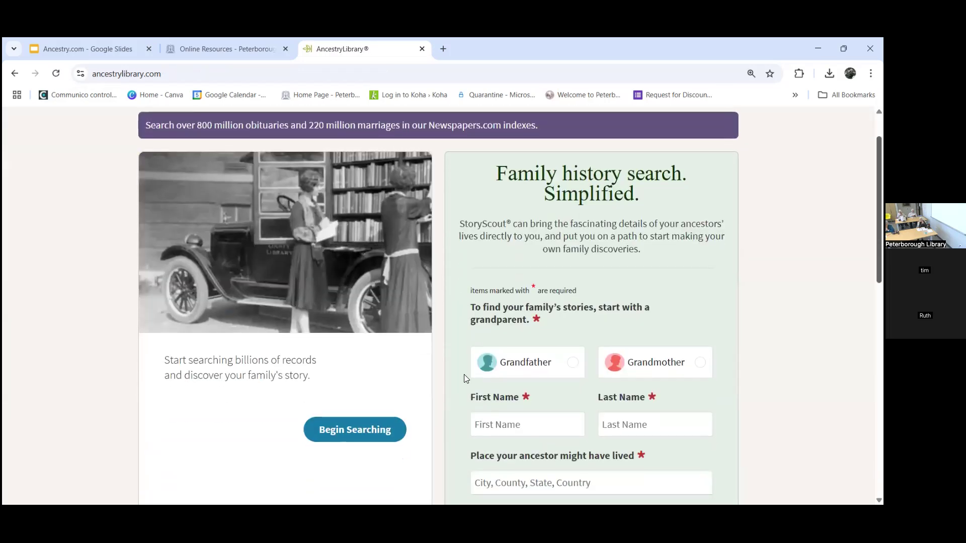
click(362, 435)
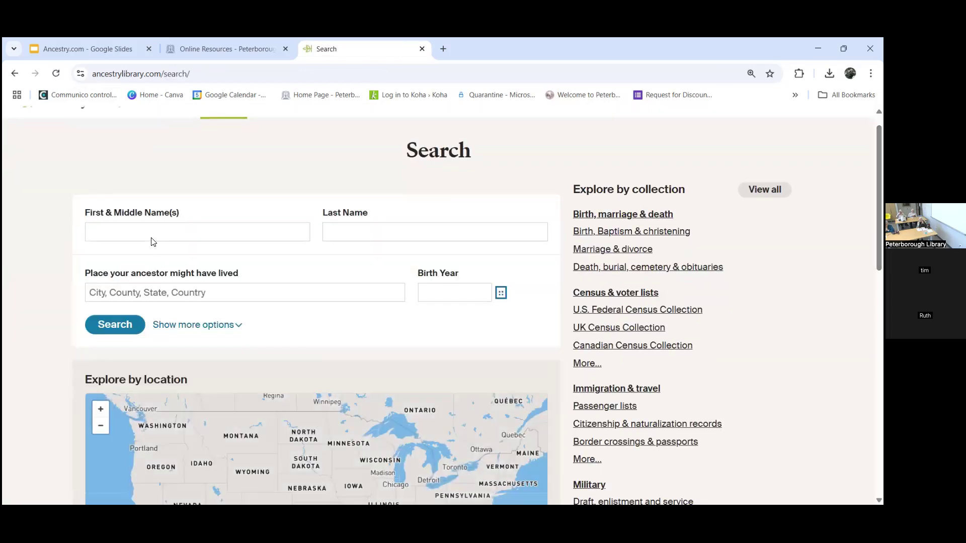
click(153, 239)
Step: Enter the ancestor's first and last name, with Carlisle, Middlesex, Massachusetts, USA as residence
text(Arne)
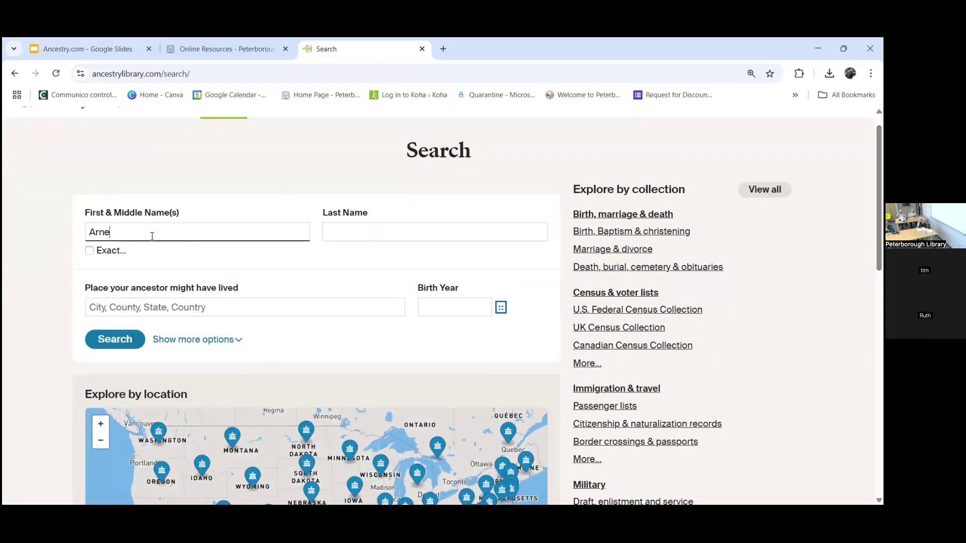
key(Tab)
text(Brothen)
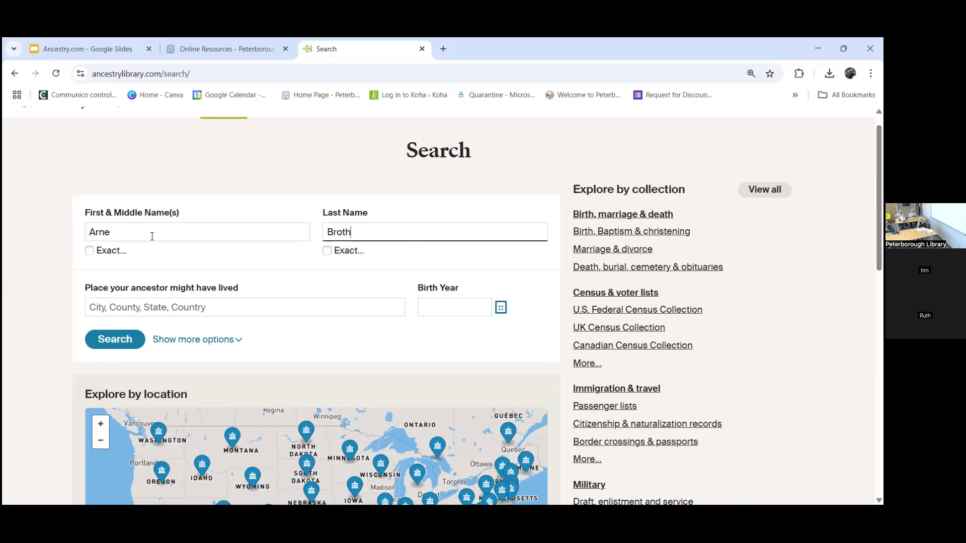
click(142, 307)
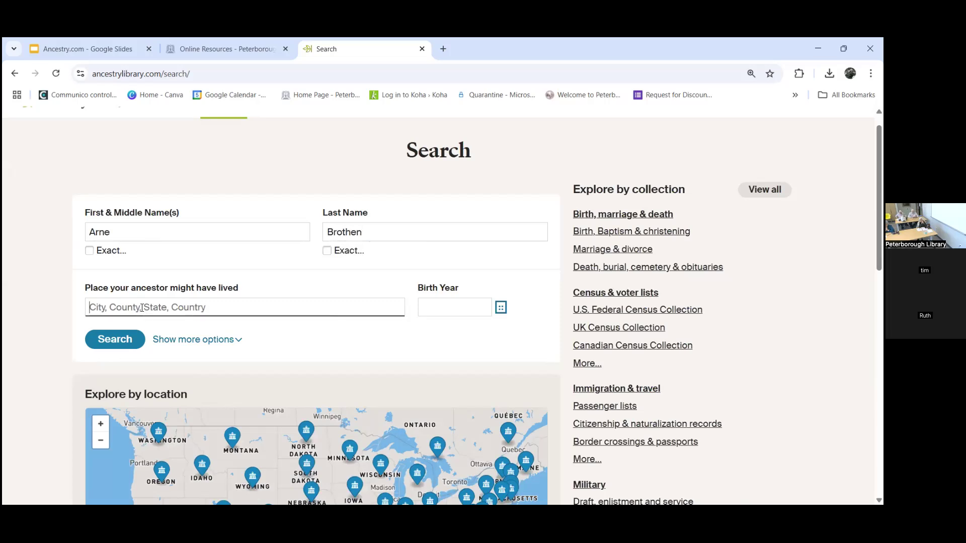
text(Carlisle)
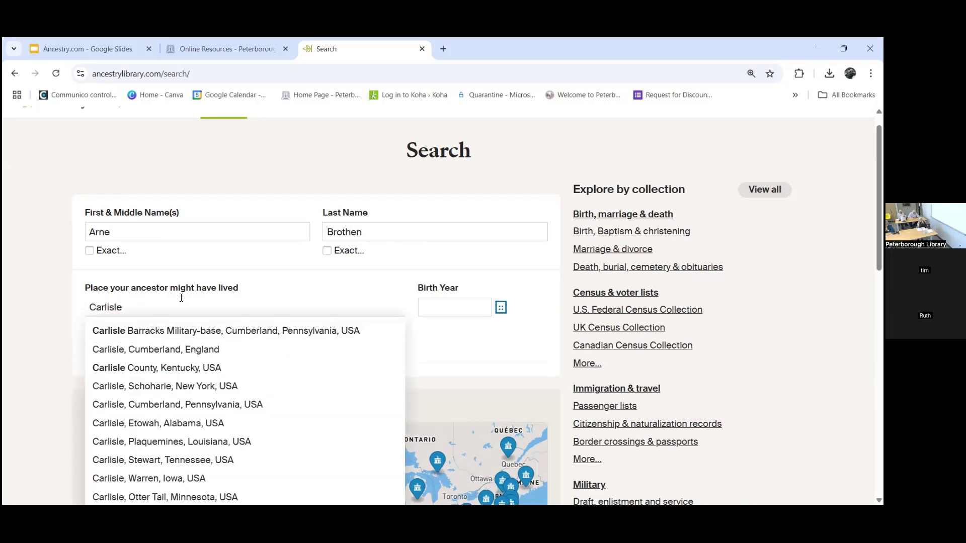
text( ma)
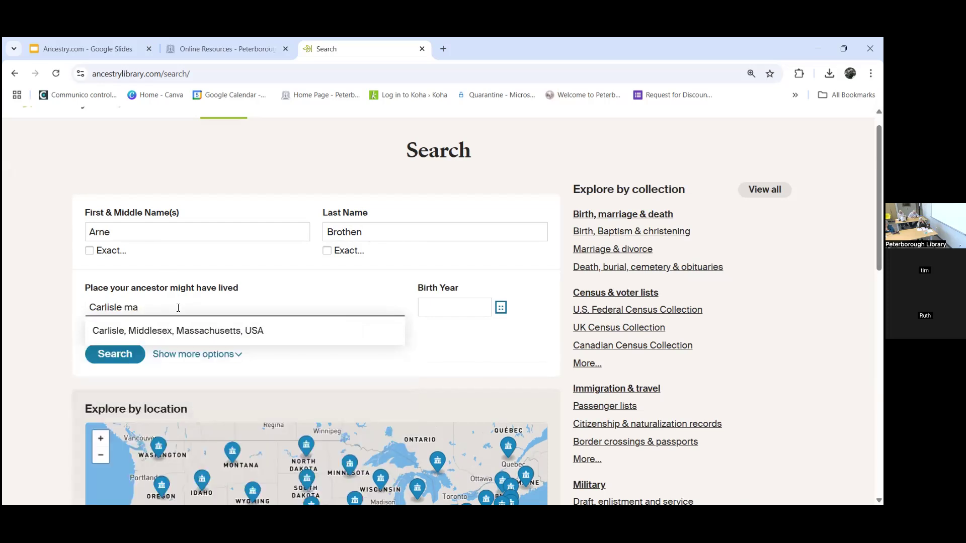
click(173, 338)
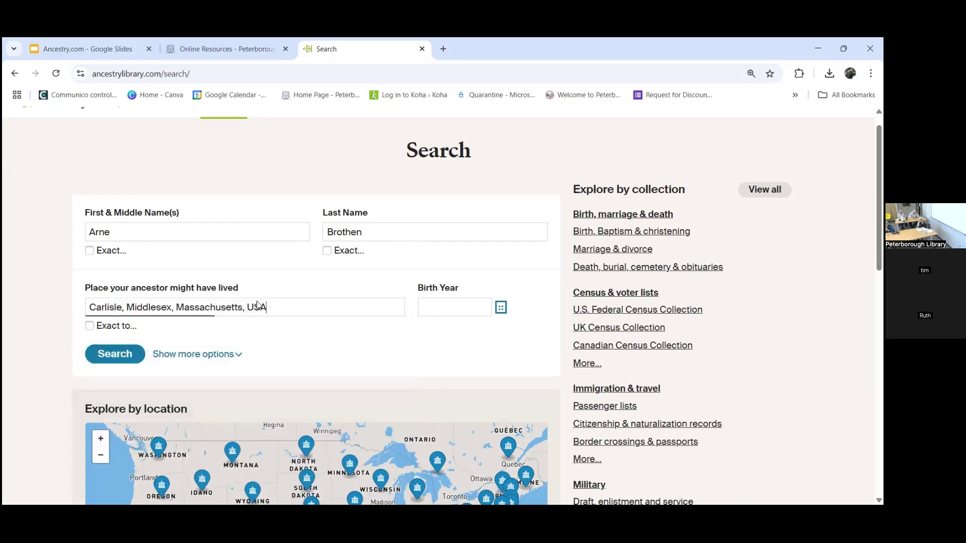
Step: Zoom the browser page to 150%
click(870, 73)
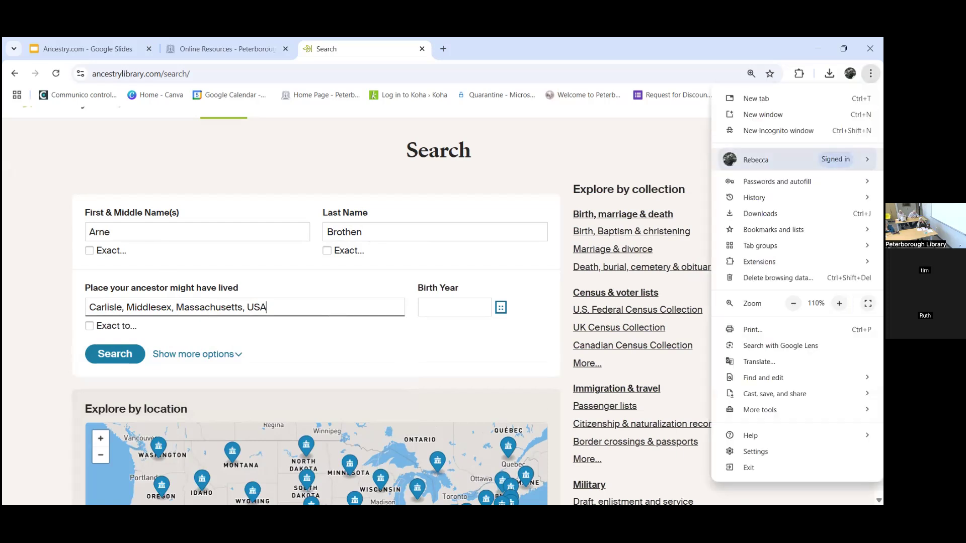
click(839, 303)
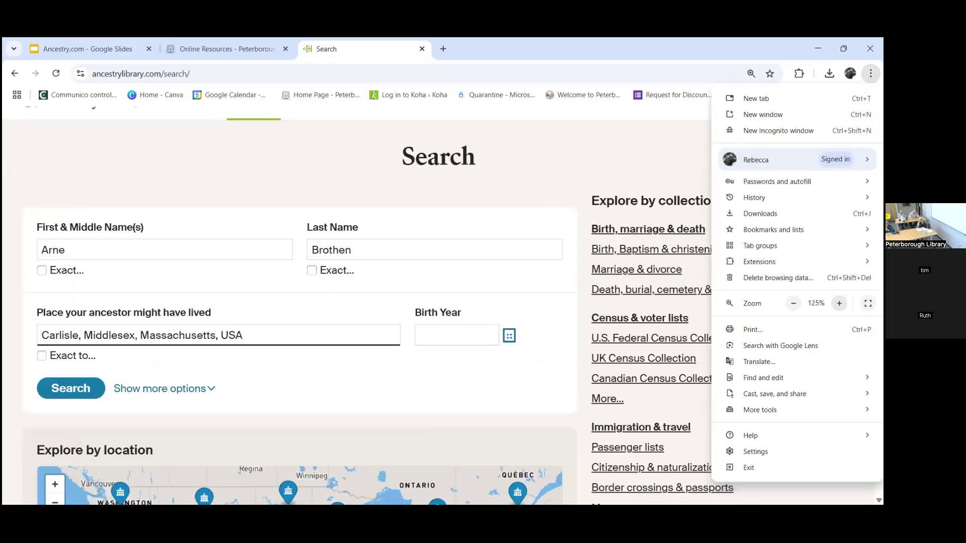
click(839, 304)
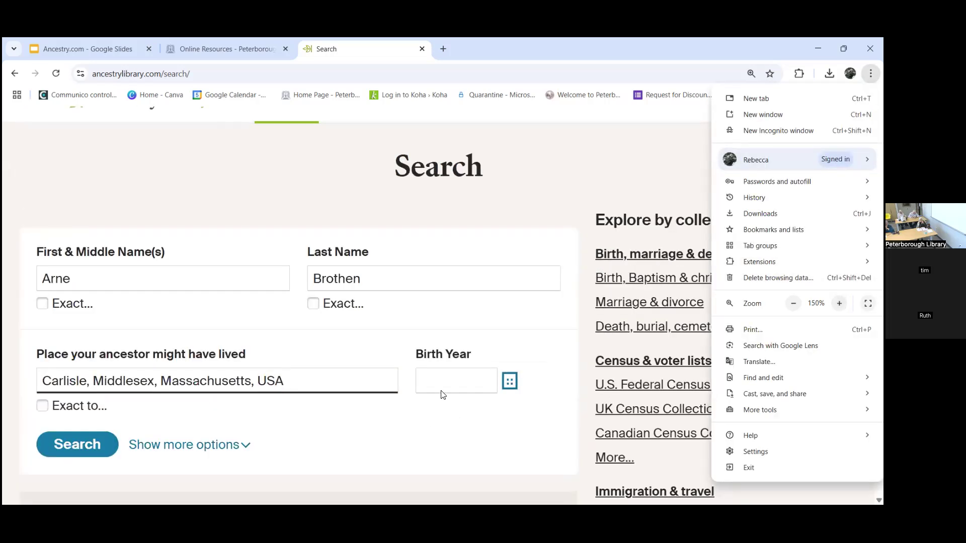
Step: Enter birth year 1910 and run the search
click(442, 390)
text(1)
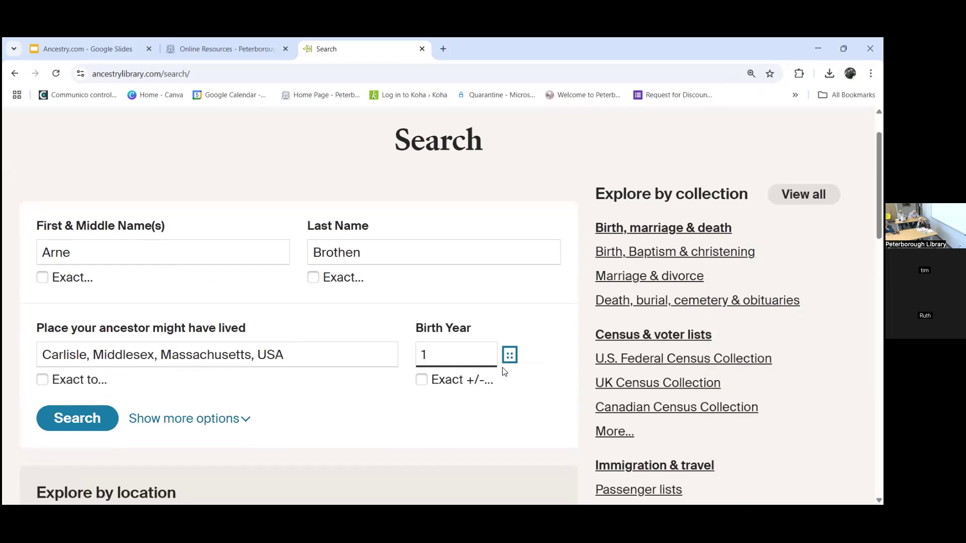
text(1910)
click(75, 415)
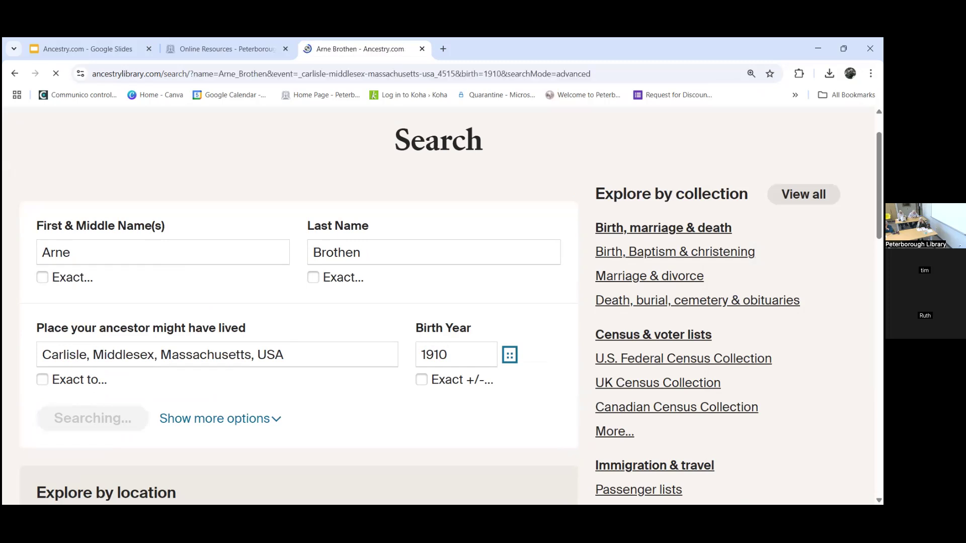
Step: Scroll past the filters and open the top U.S., World War II Draft Cards Young Men, 1940-1947 result
scroll(443, 302, down, 2)
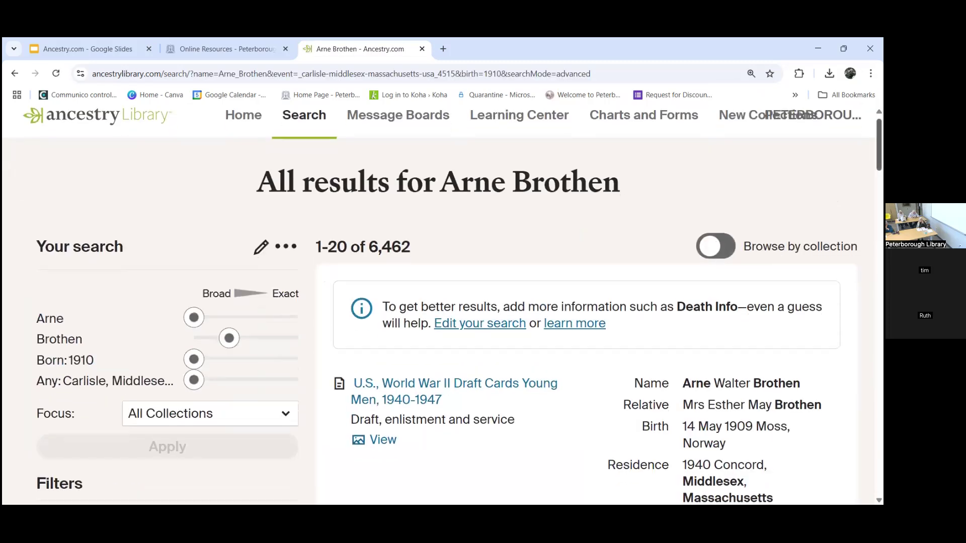
scroll(442, 302, down, 2)
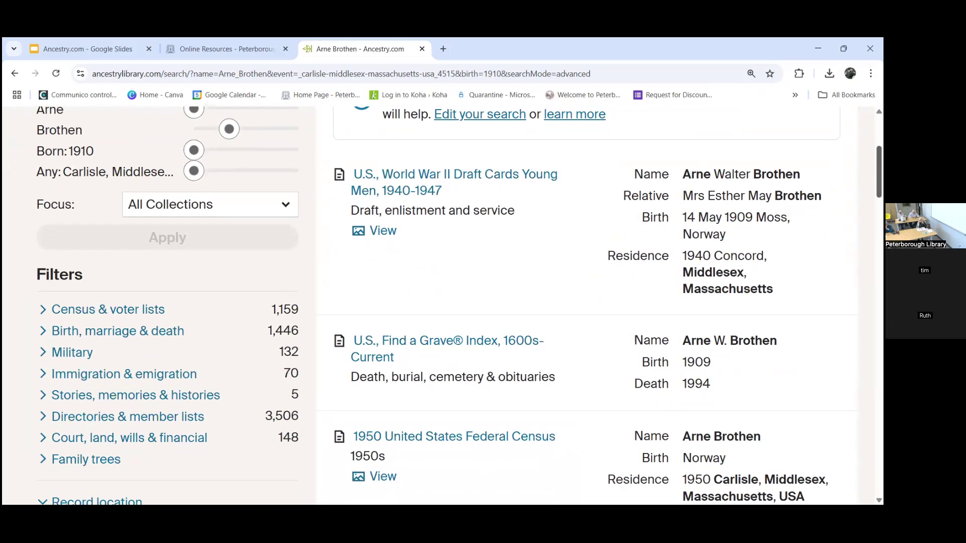
click(531, 175)
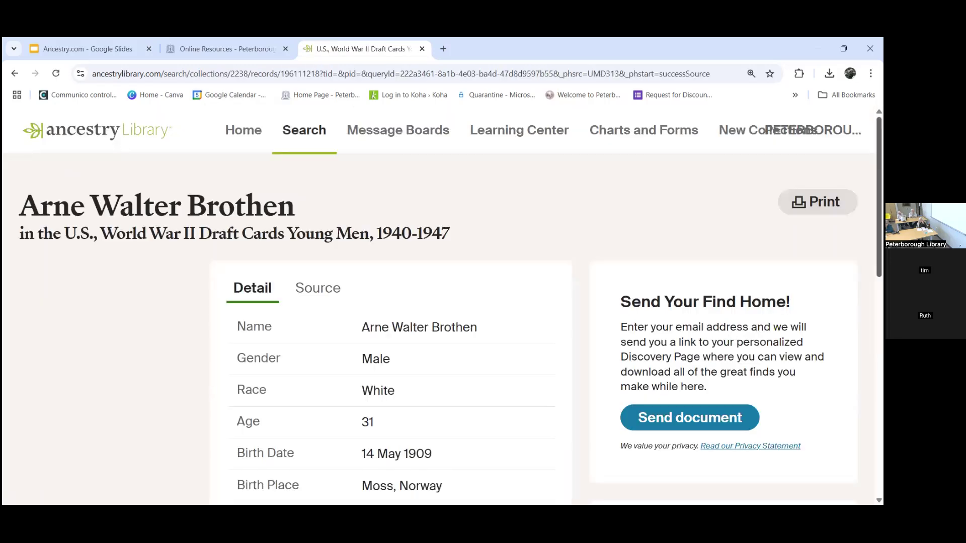
Step: Scroll down the draft card's Suggested records to the naturalization index entry
scroll(443, 310, down, 8)
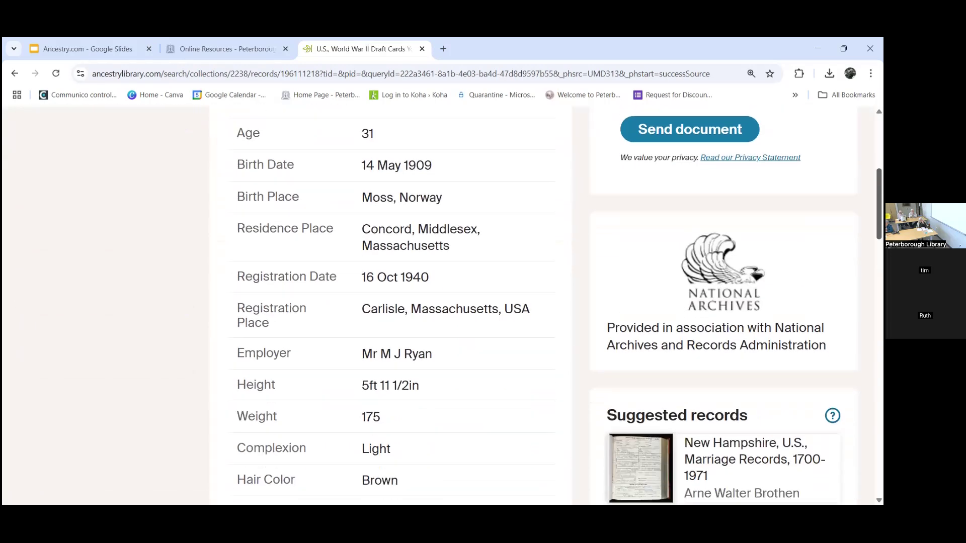
scroll(442, 311, down, 5)
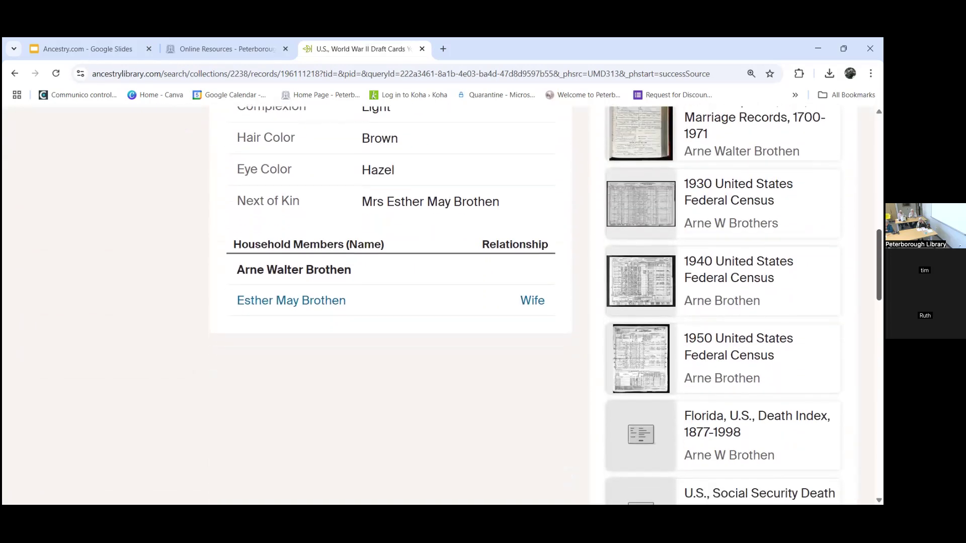
scroll(443, 310, down, 5)
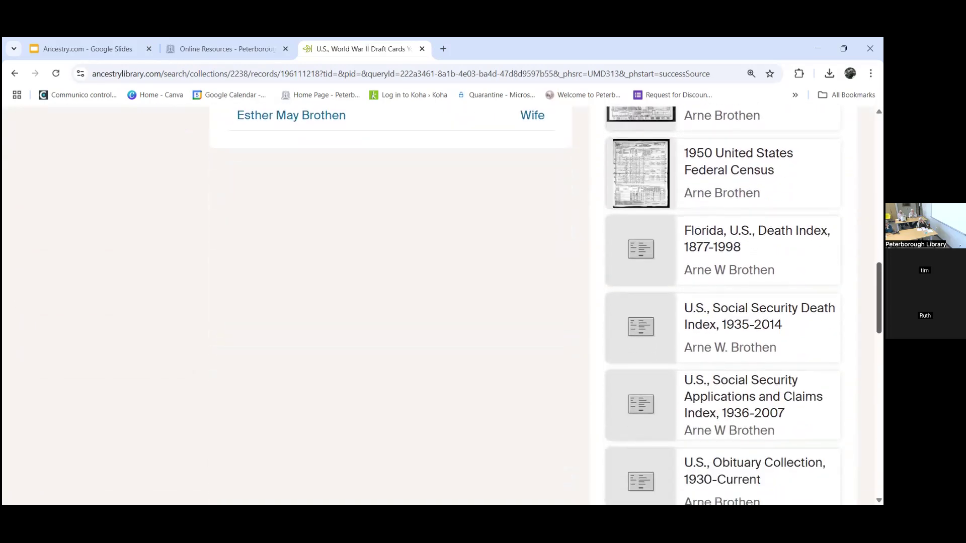
scroll(442, 311, down, 6)
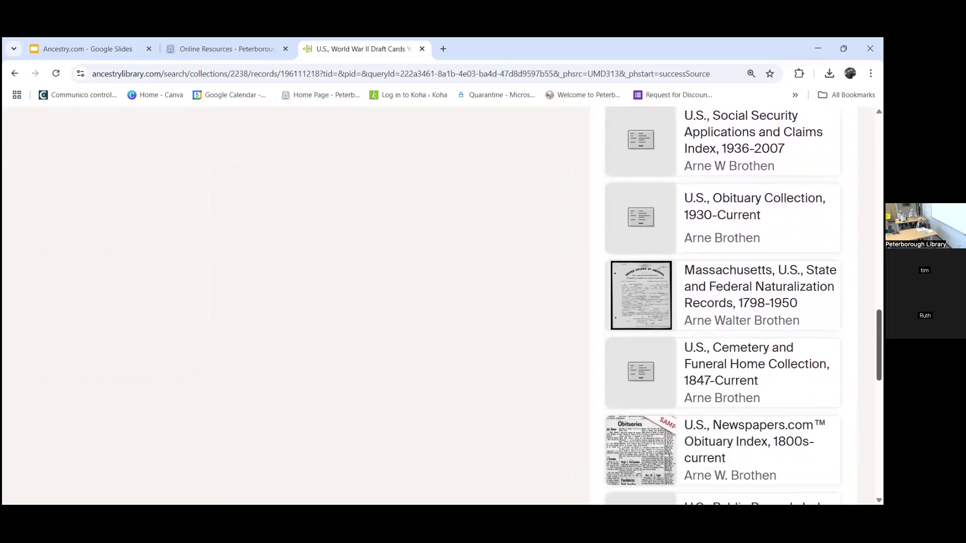
scroll(443, 310, down, 4)
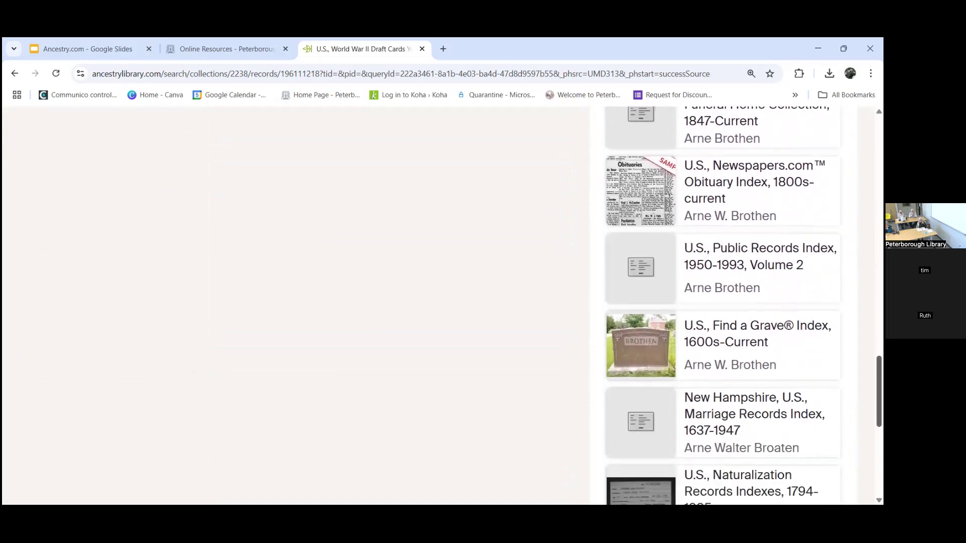
scroll(442, 310, down, 3)
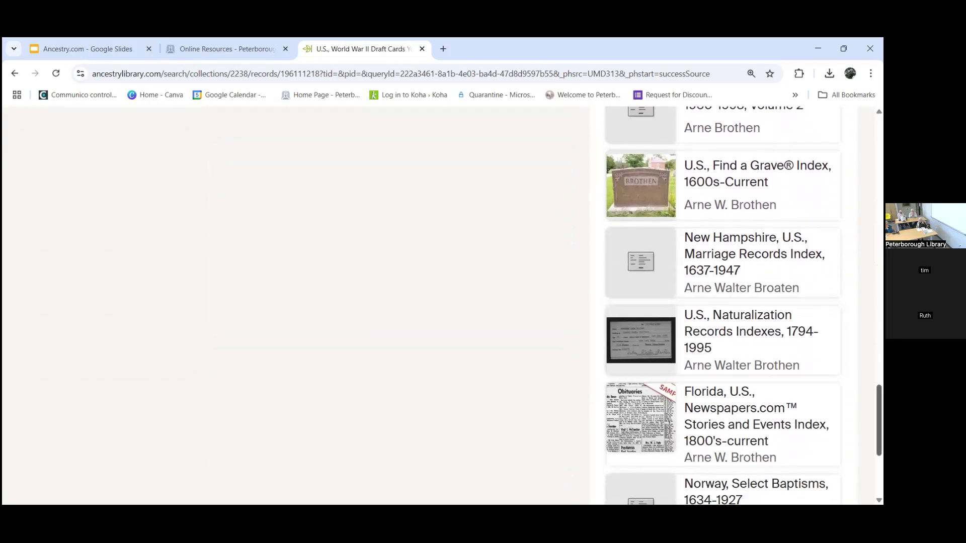
scroll(724, 312, down, 1)
scroll(724, 302, down, 2)
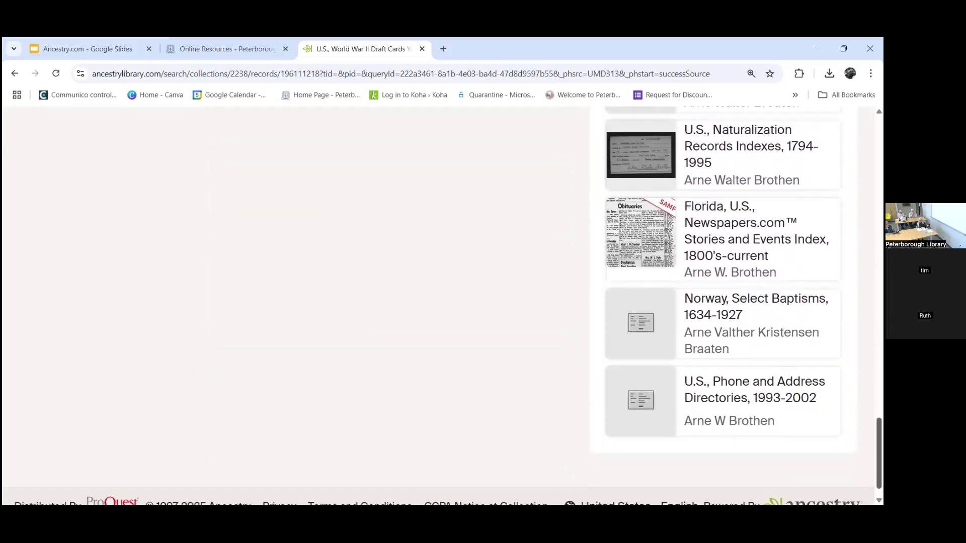
Step: Review the U.S., Naturalization Records Indexes, 1794-1995 record, then return to the search results
click(724, 193)
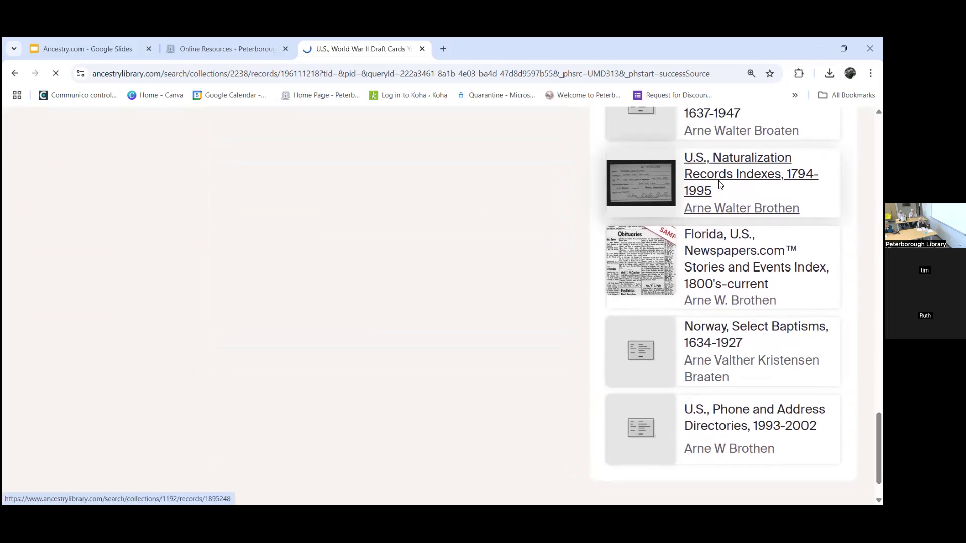
scroll(764, 185, down, 5)
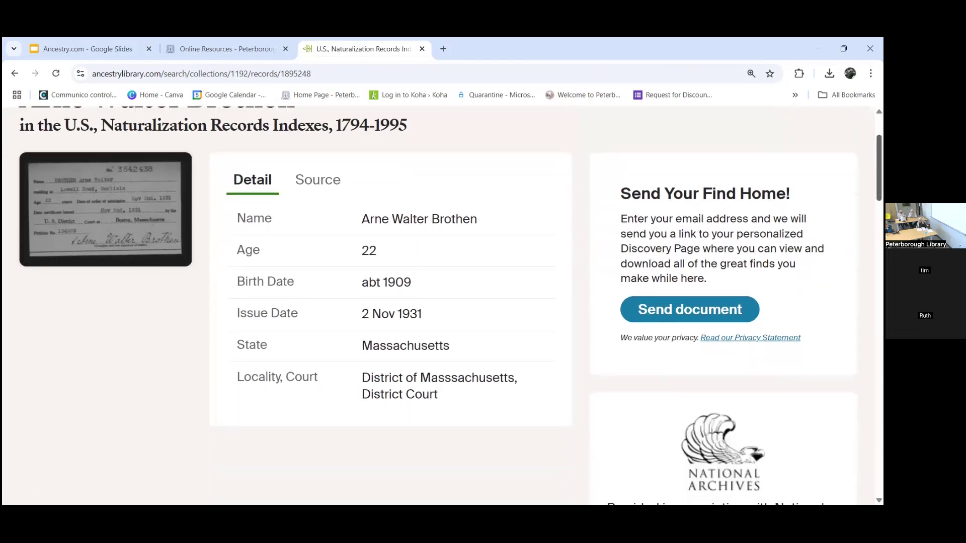
scroll(546, 305, down, 3)
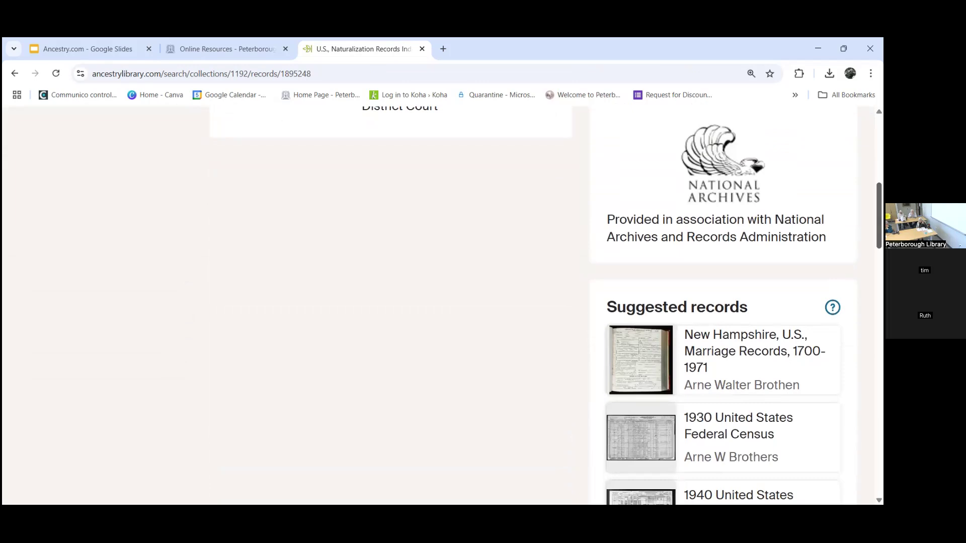
scroll(442, 305, down, 5)
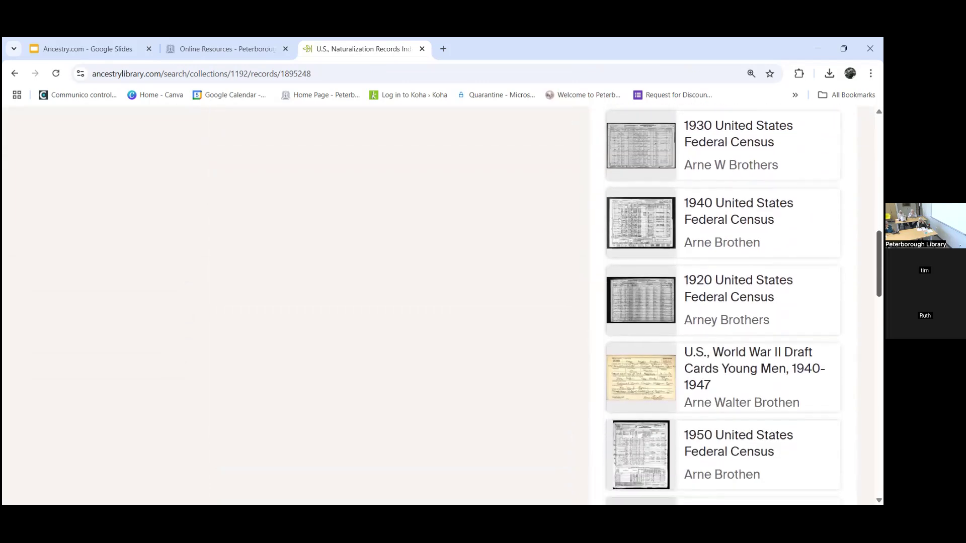
click(14, 74)
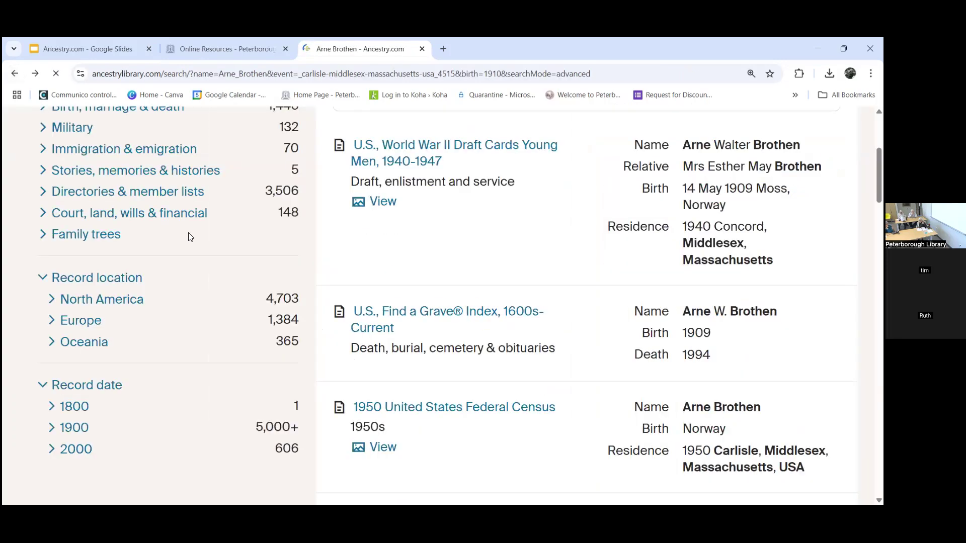
Step: Filter results to Immigration & emigration and scroll through the naturalization and passenger list matches
scroll(242, 313, up, 2)
scroll(241, 313, down, 2)
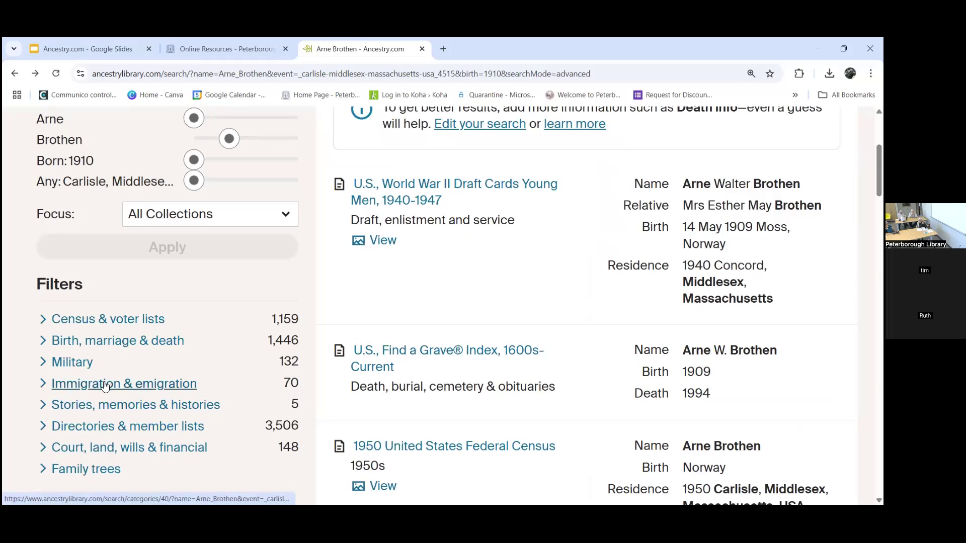
click(104, 387)
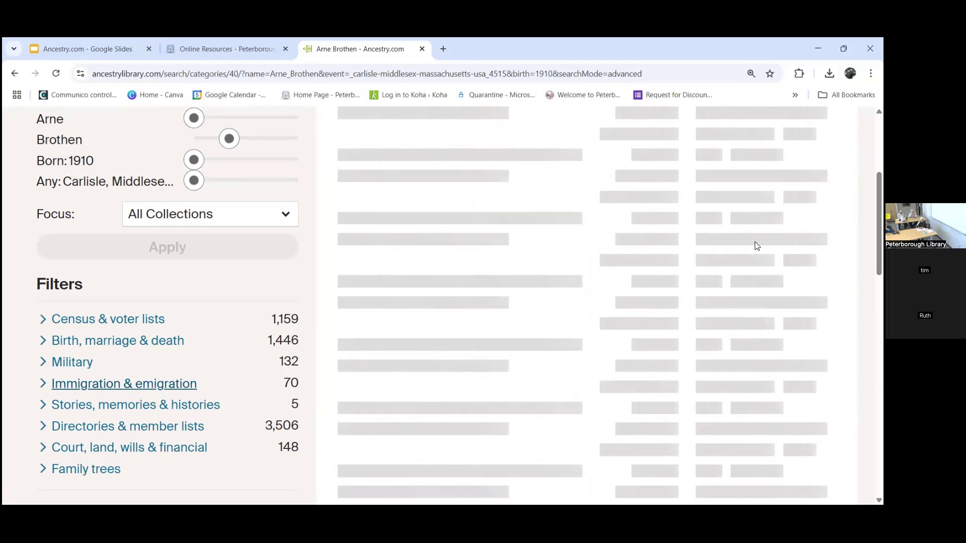
scroll(443, 305, down, 7)
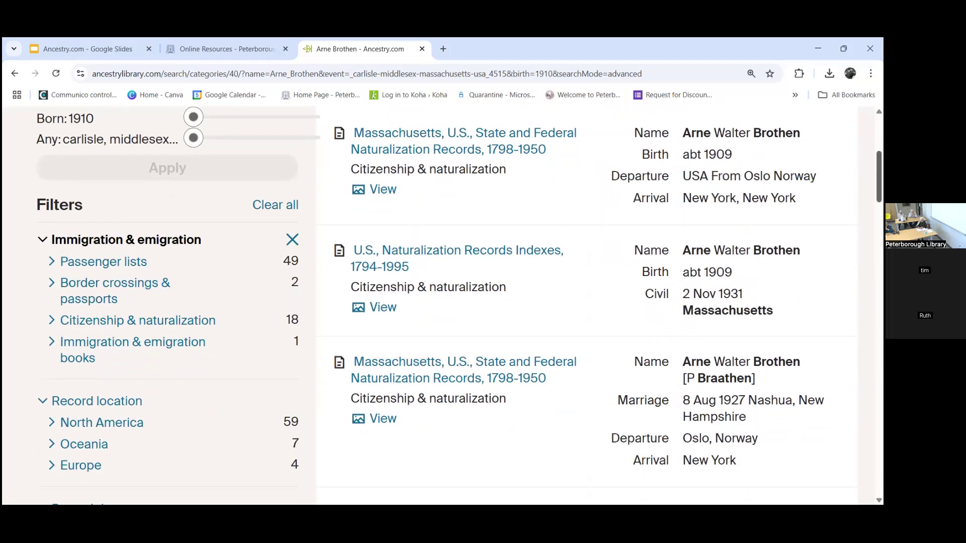
Step: View the New York arriving passenger record for the 16 May 1956 Bergechief arrival, then return
scroll(576, 327, down, 1)
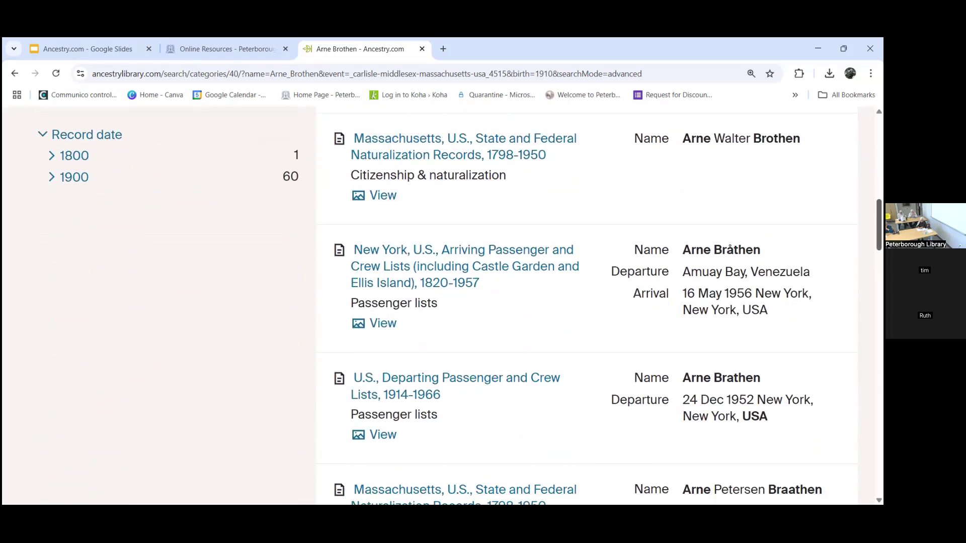
mouse_move(439, 266)
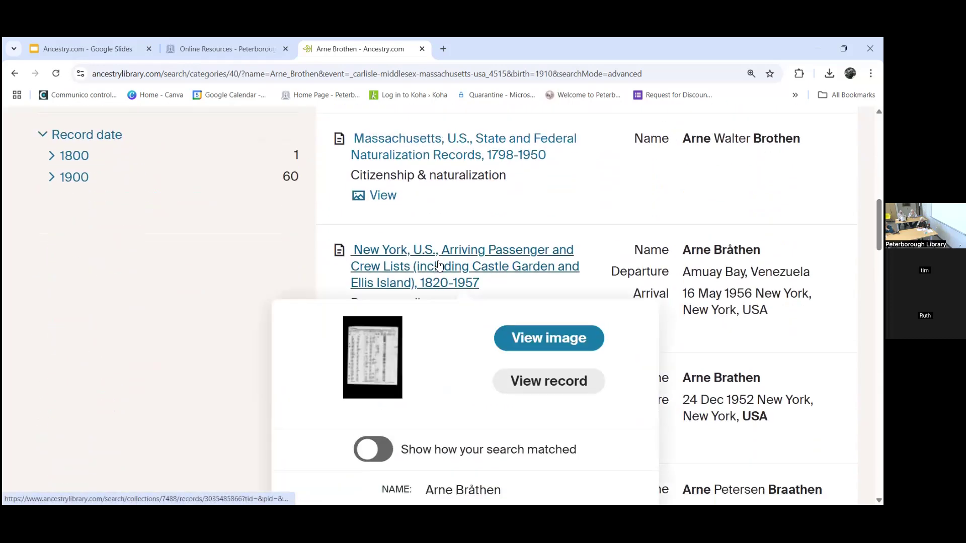
click(439, 265)
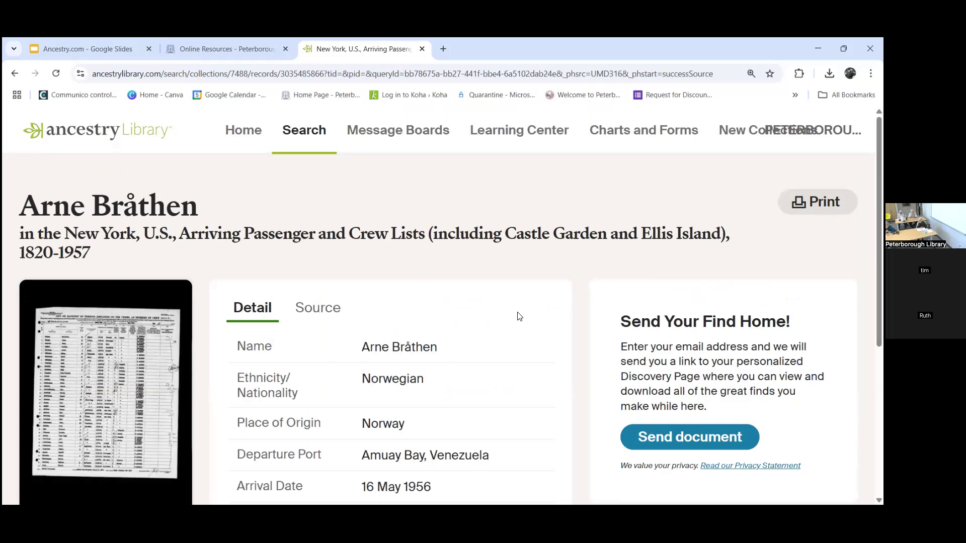
scroll(438, 301, down, 1)
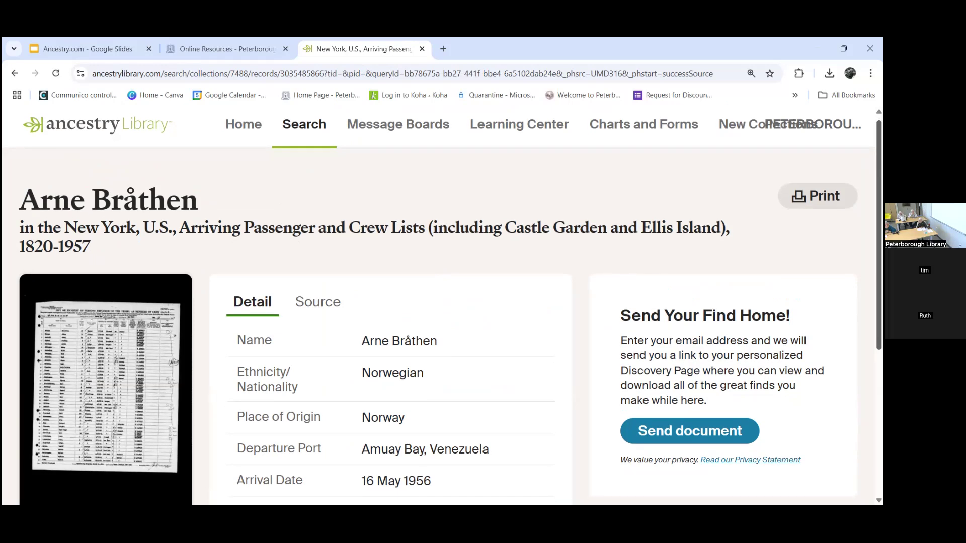
scroll(349, 261, down, 3)
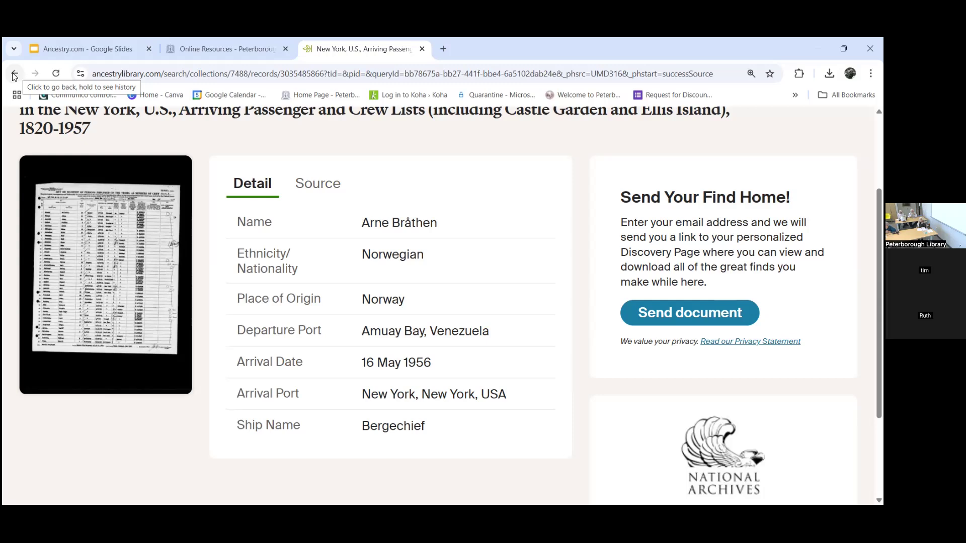
click(14, 74)
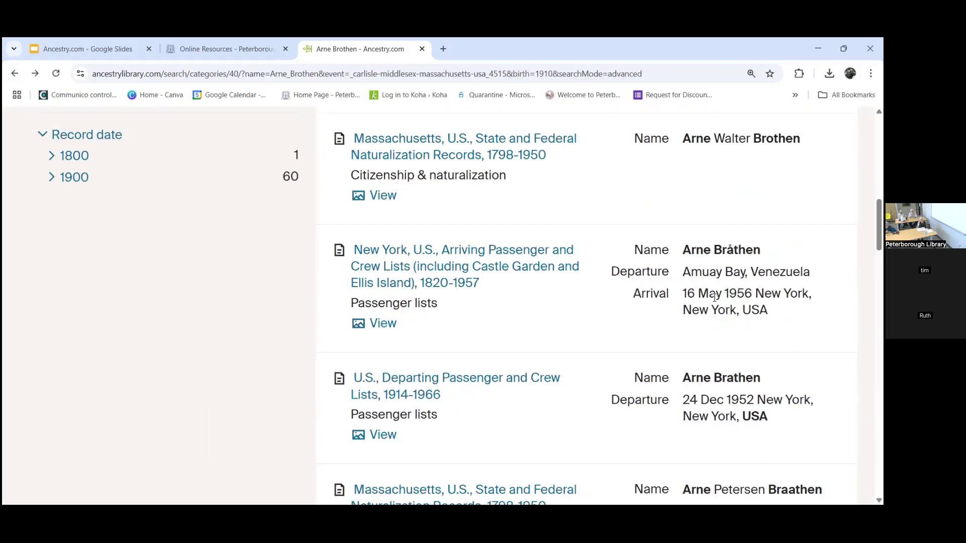
Step: Scroll the immigration results down to the Norway, Emigration Records, 1867-1960 entry
mouse_move(442, 250)
scroll(441, 250, down, 3)
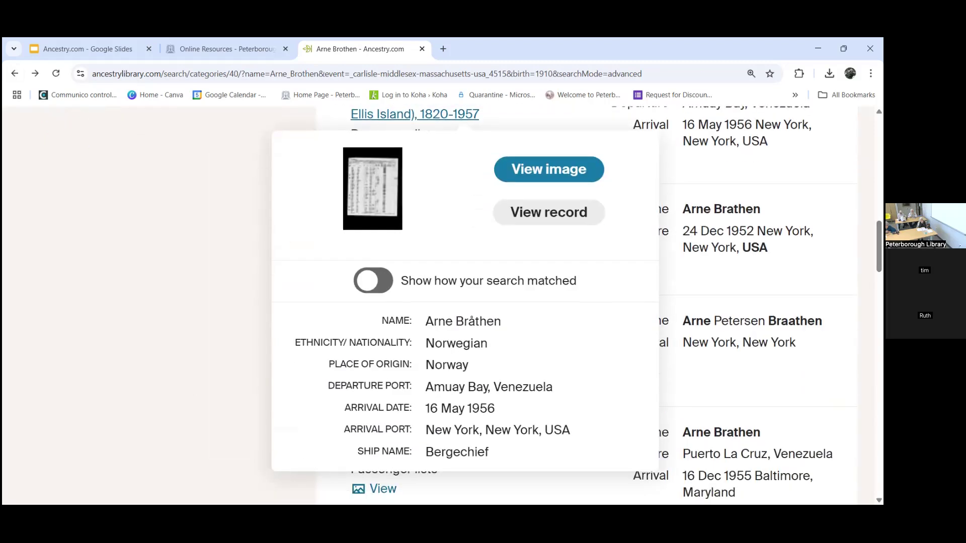
scroll(599, 305, down, 5)
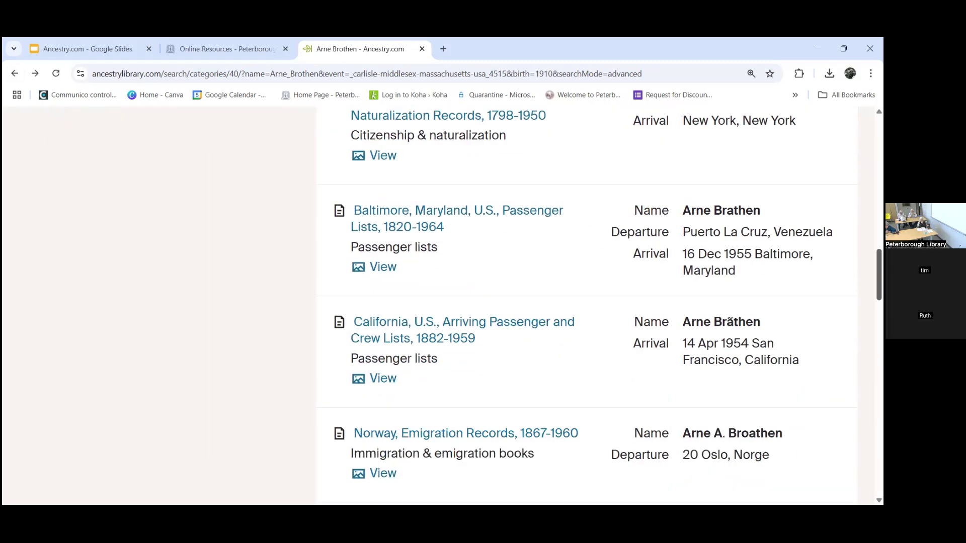
scroll(623, 333, down, 1)
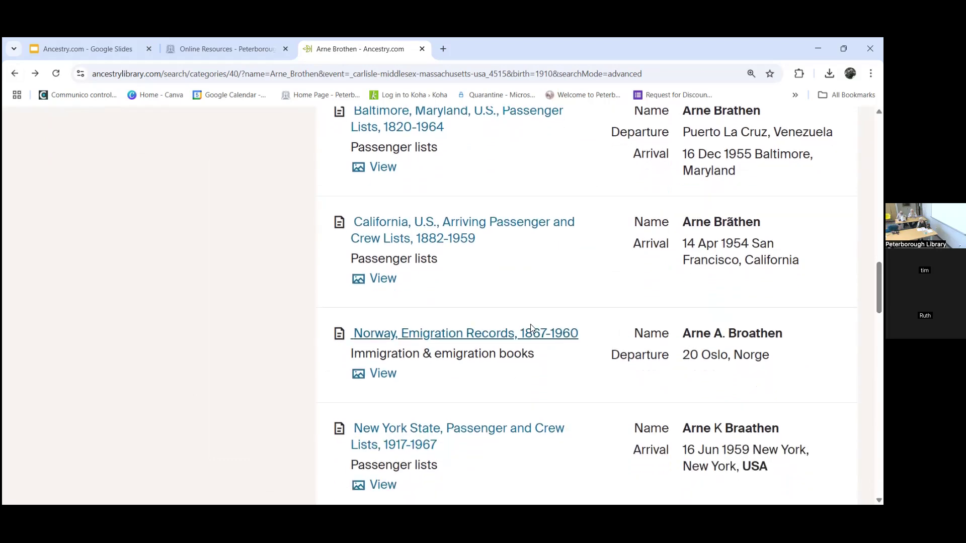
click(531, 334)
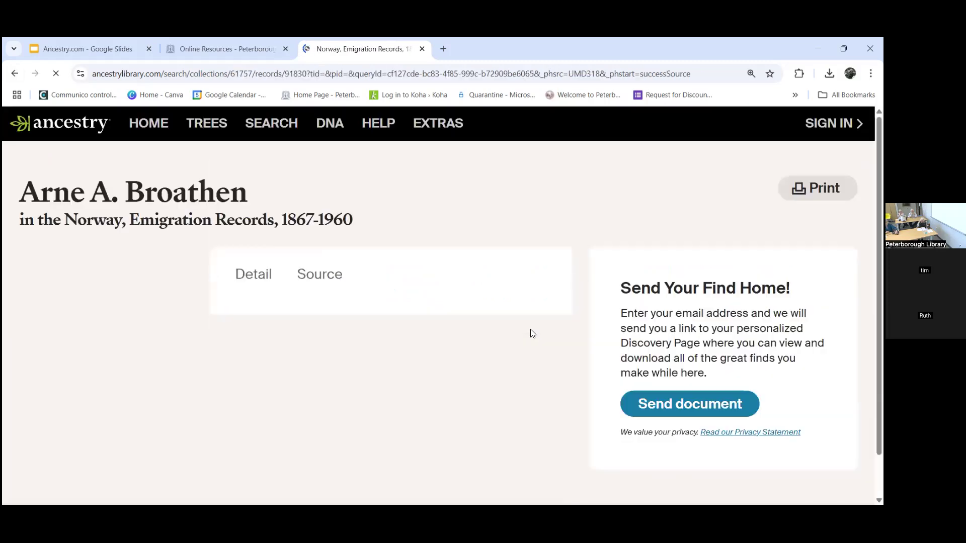
scroll(443, 301, down, 3)
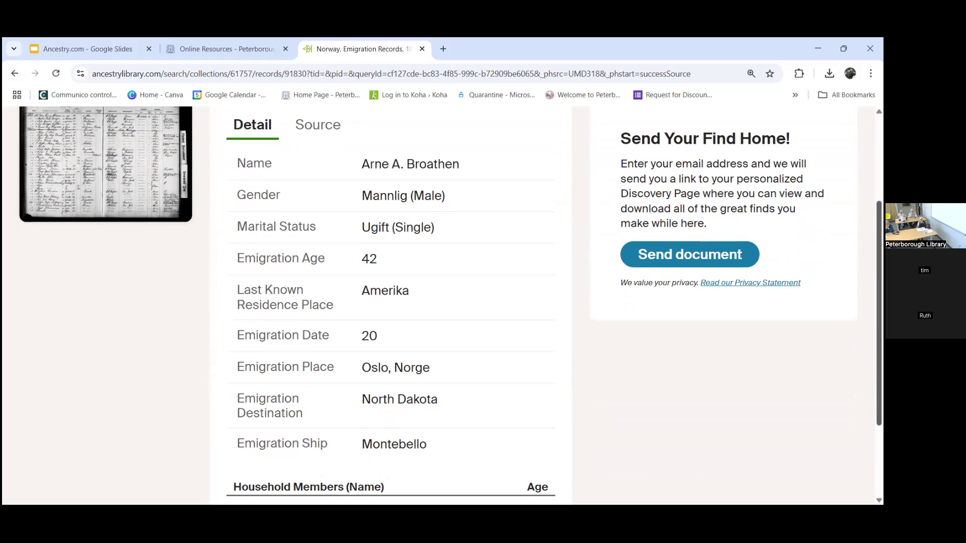
scroll(450, 301, up, 1)
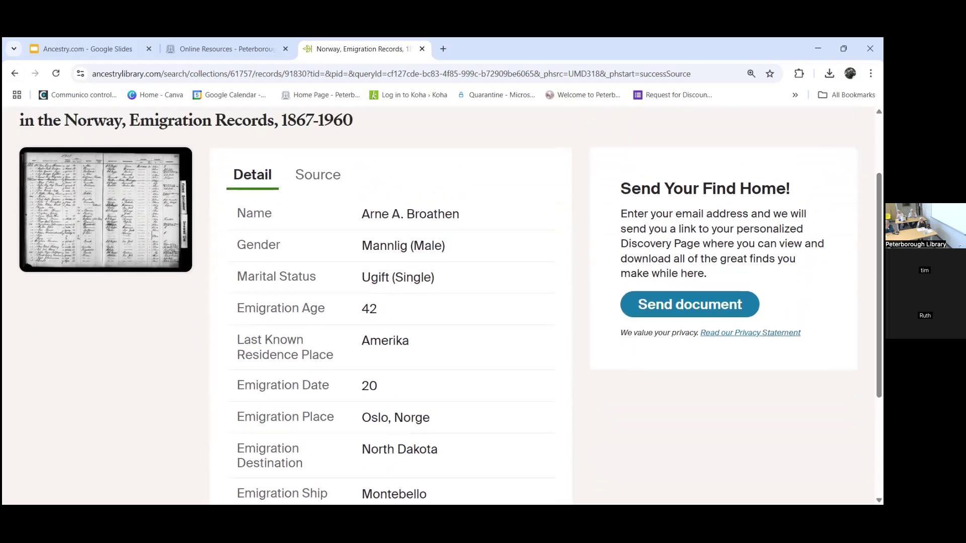
scroll(727, 201, up, 2)
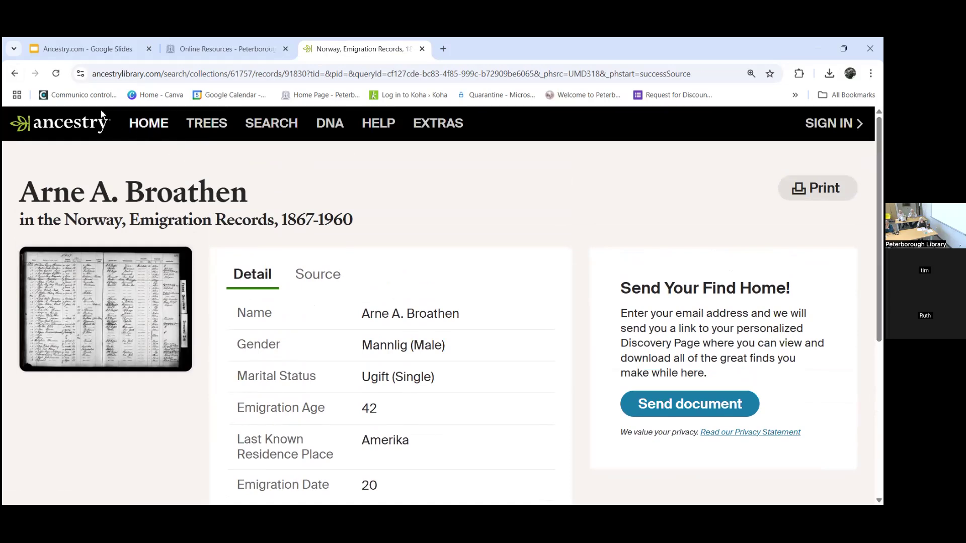
click(147, 121)
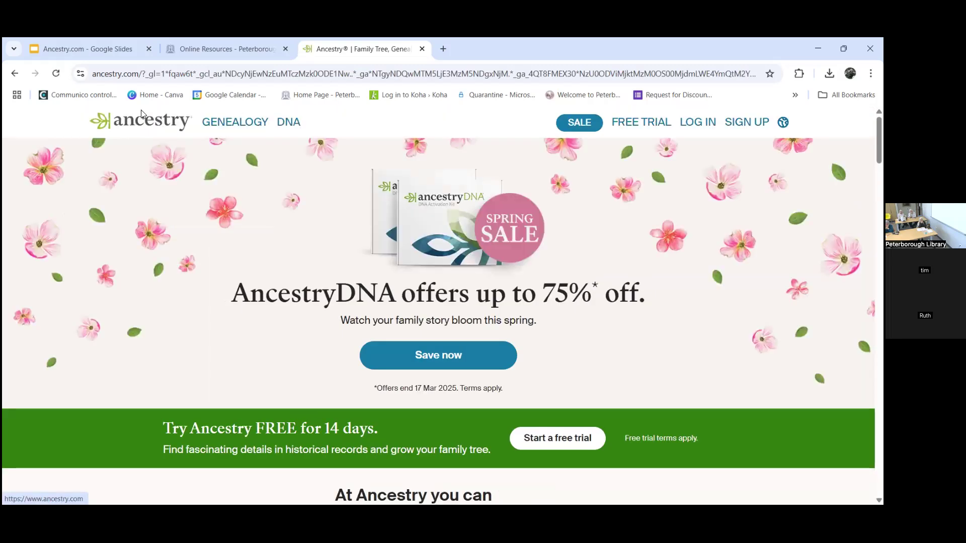
Step: Go back from ancestry.com to the Norway, Emigration Records, 1867-1960 entry
click(19, 71)
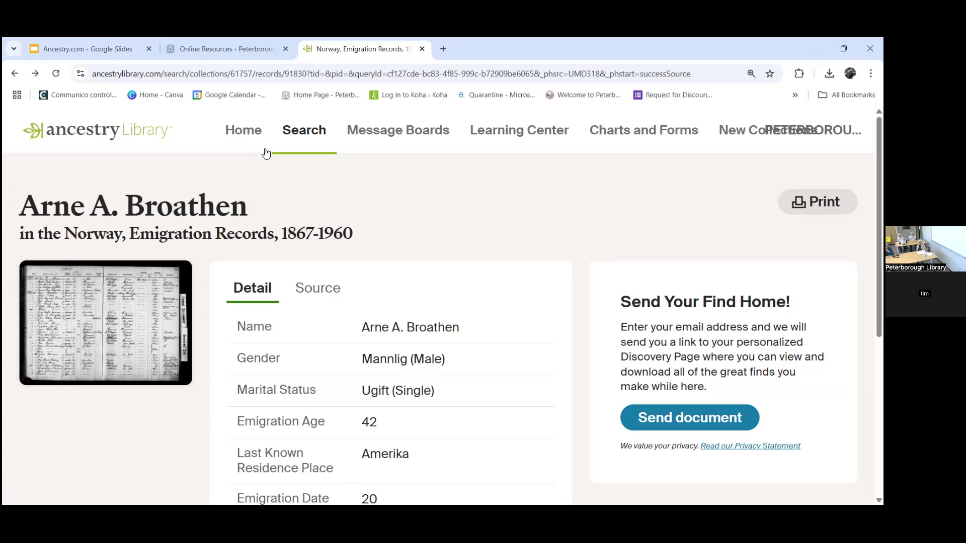
Step: Open Search > Immigration & Travel and scroll down to its blank search form
mouse_move(291, 141)
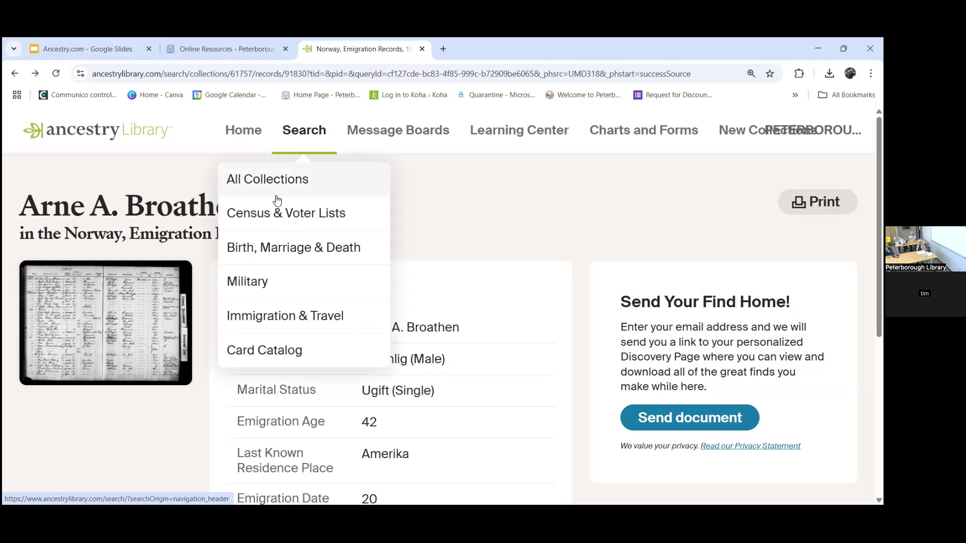
click(273, 316)
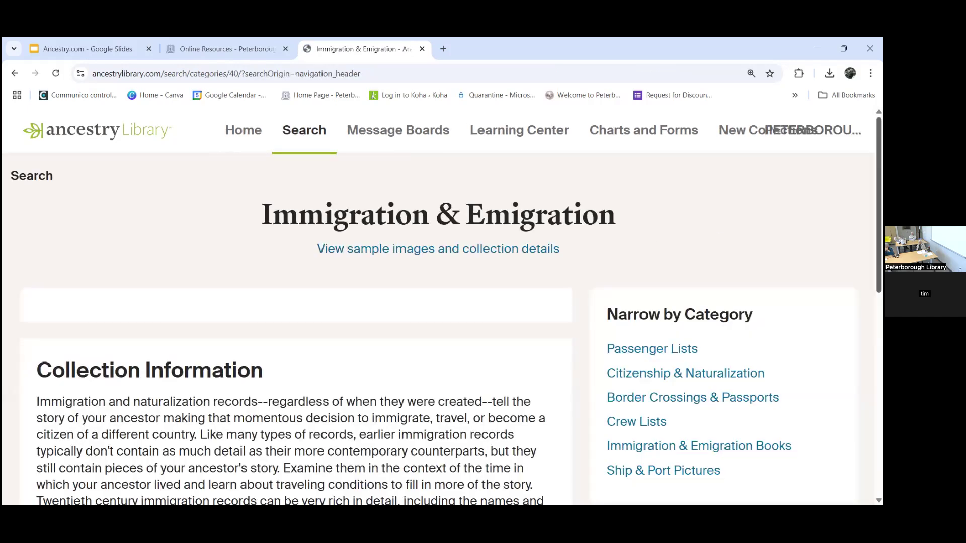
scroll(771, 205, down, 3)
scroll(763, 226, down, 2)
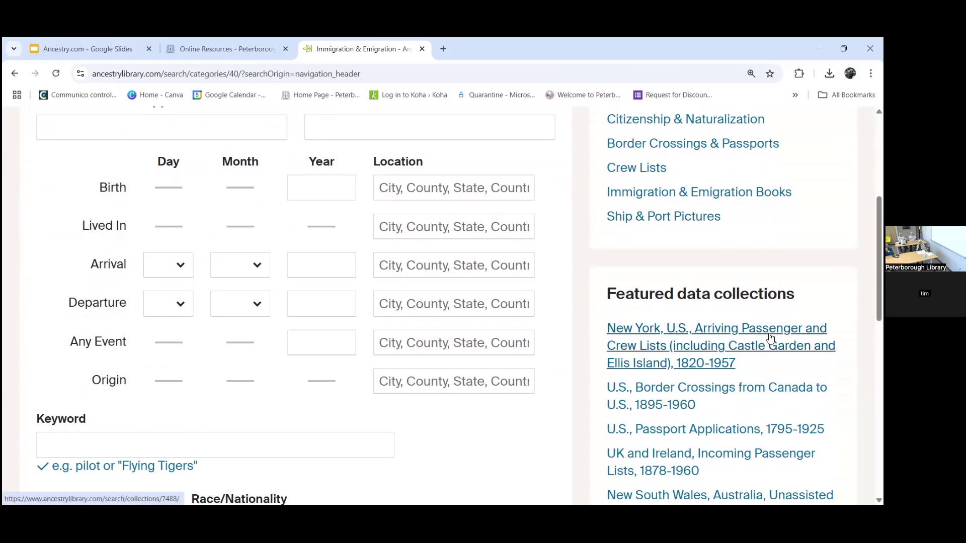
scroll(453, 301, down, 2)
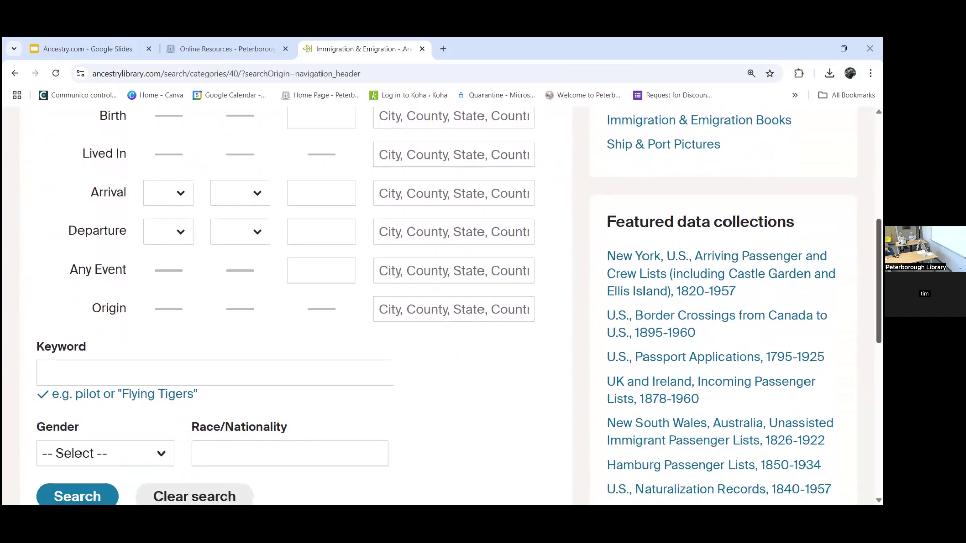
Step: Open the New York Arriving Passenger and Crew Lists 1820-1957 search form from Featured data collections and review it
click(734, 290)
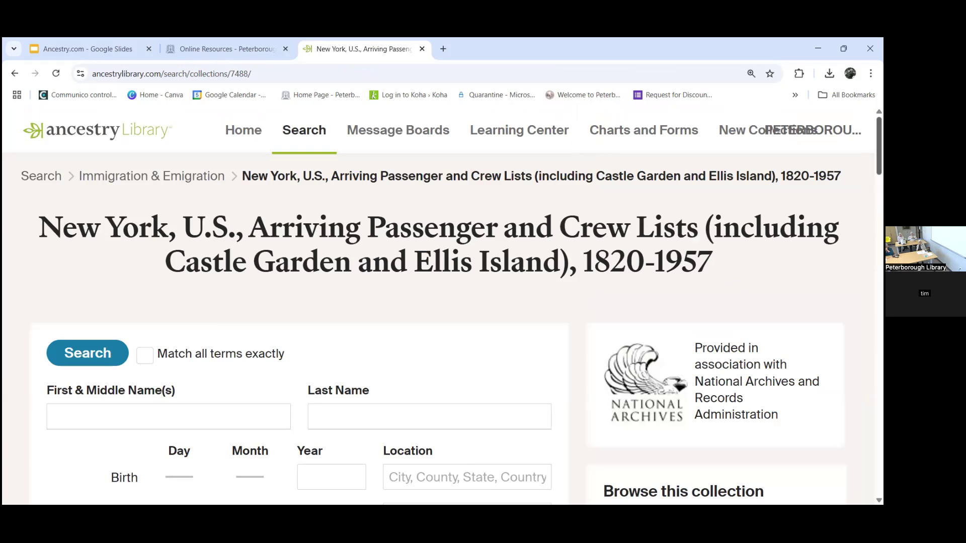
scroll(442, 302, down, 5)
scroll(443, 301, down, 5)
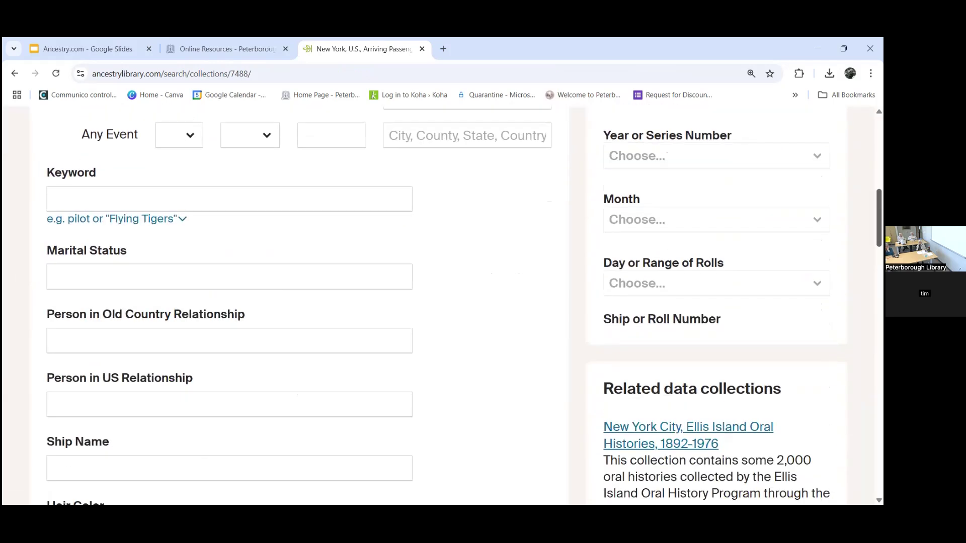
scroll(443, 301, up, 8)
scroll(442, 301, up, 2)
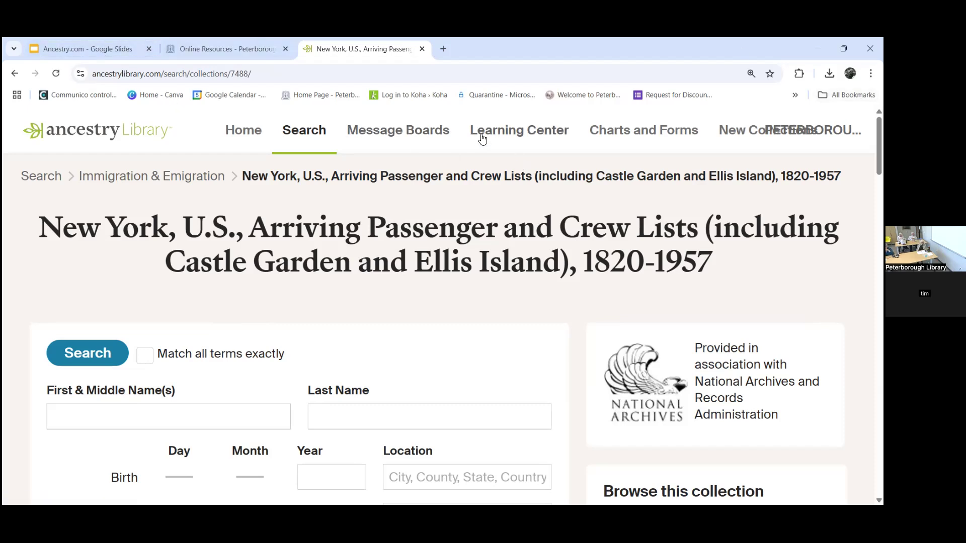
Step: Browse the Message Boards locality and topic categories, then return to the page top
click(399, 135)
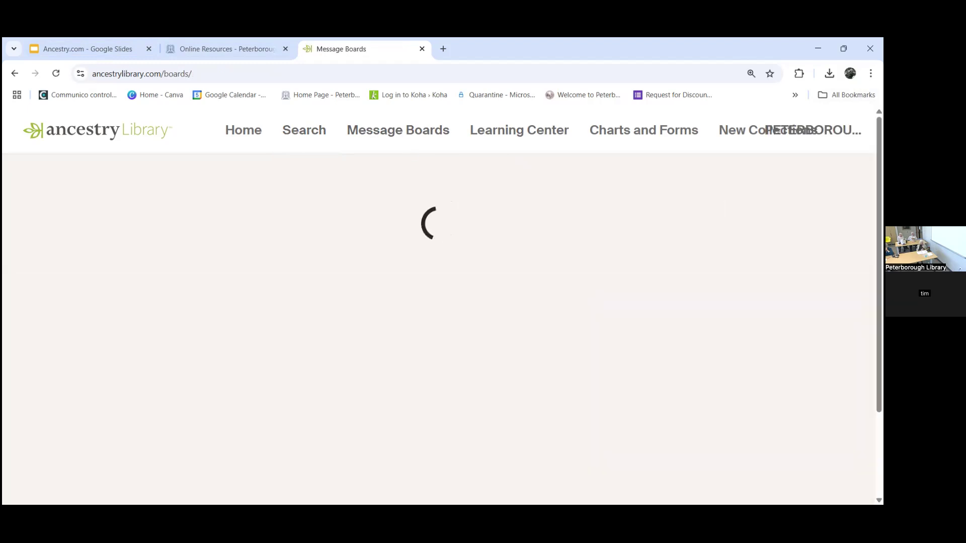
scroll(442, 302, down, 4)
scroll(443, 302, down, 4)
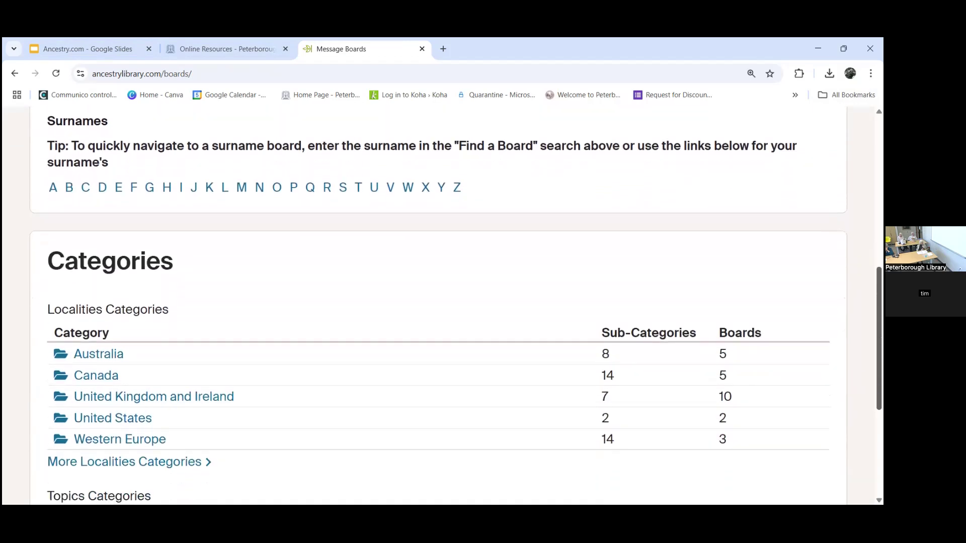
scroll(442, 301, down, 1)
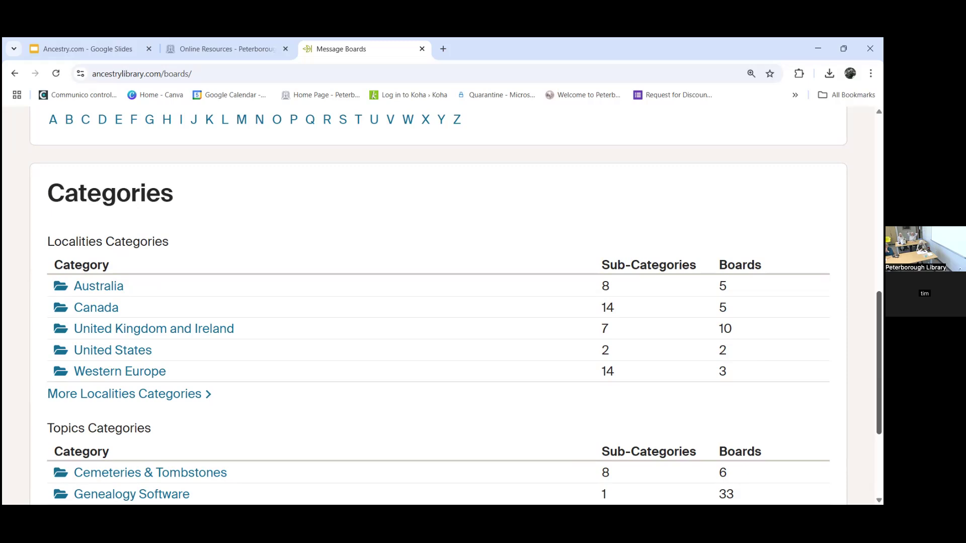
key(Home)
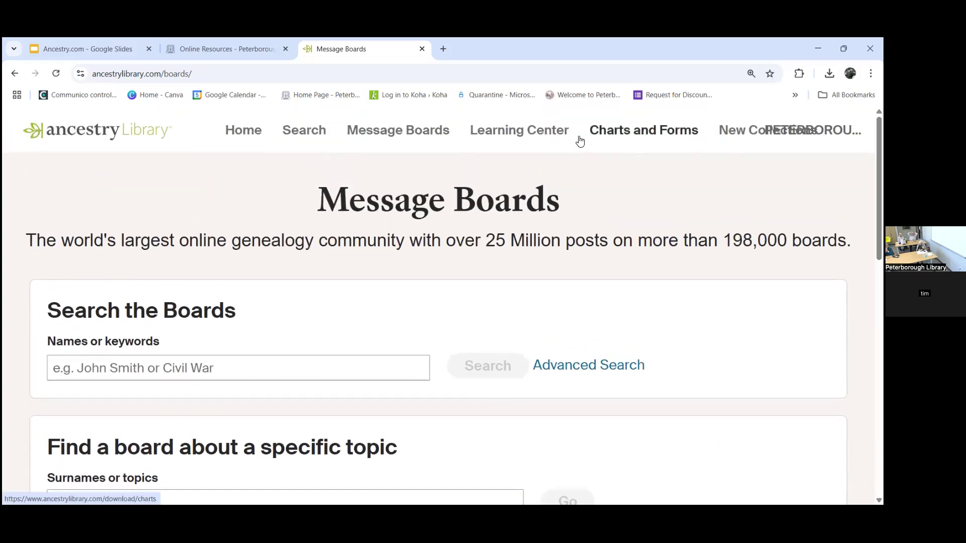
Step: Browse the Learning Center Research Aids cards: Getting Started, Census and Beyond the Basics
click(524, 132)
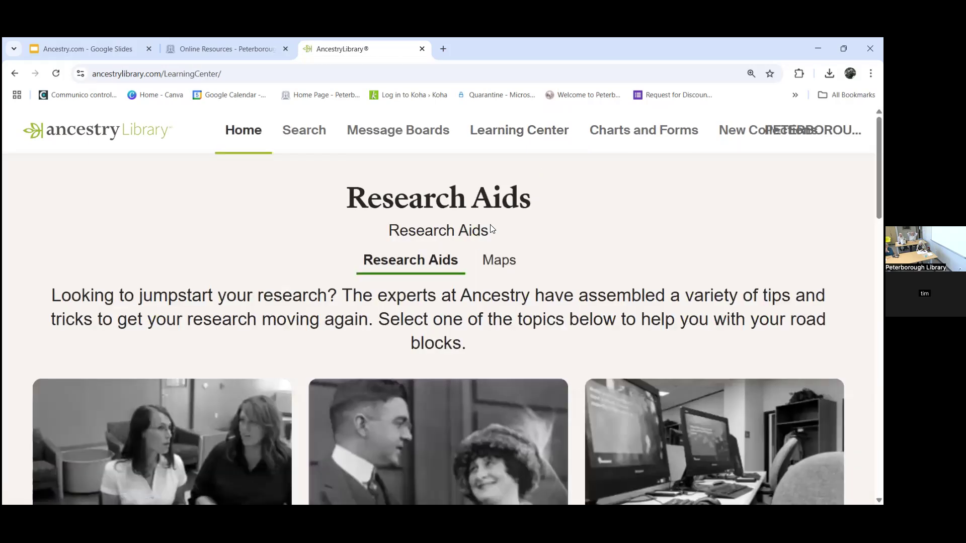
scroll(442, 307, down, 1)
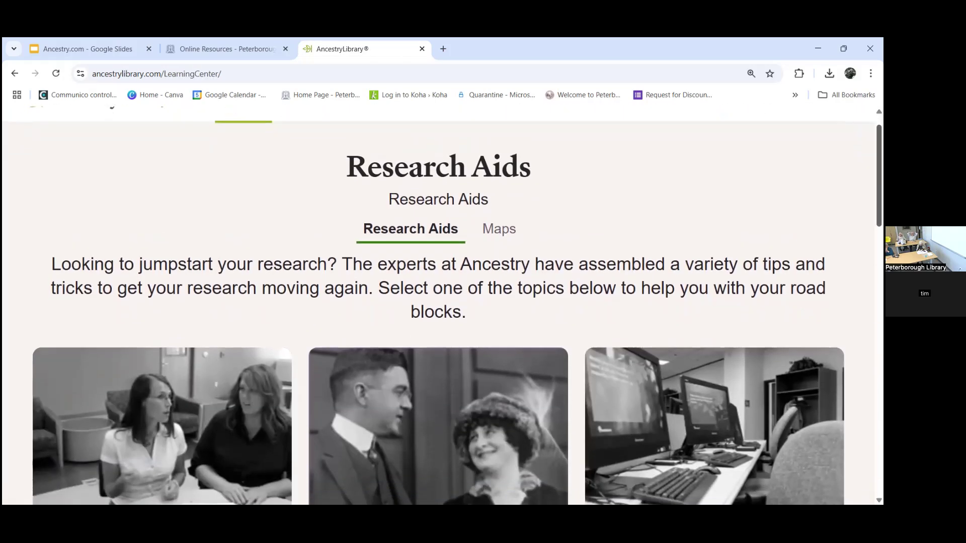
scroll(443, 306, down, 1)
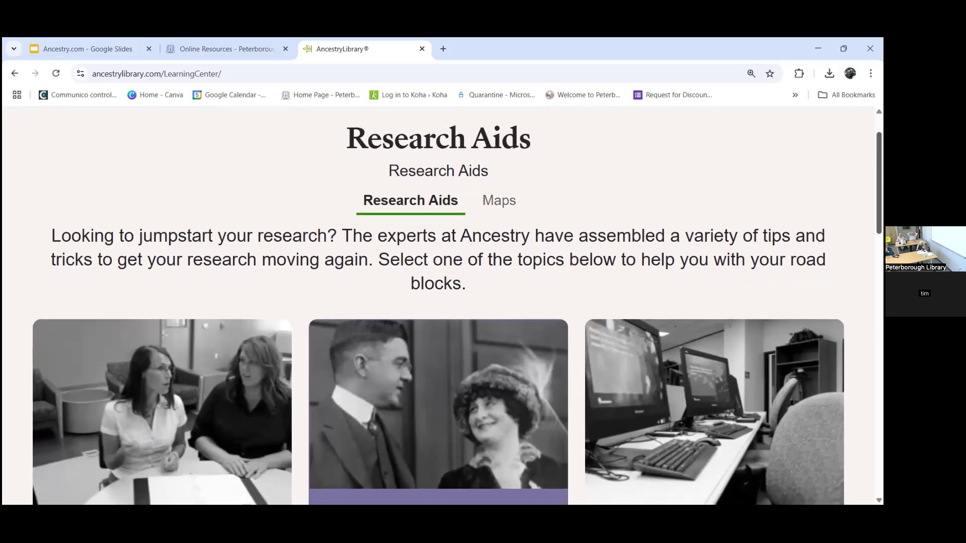
scroll(443, 307, down, 4)
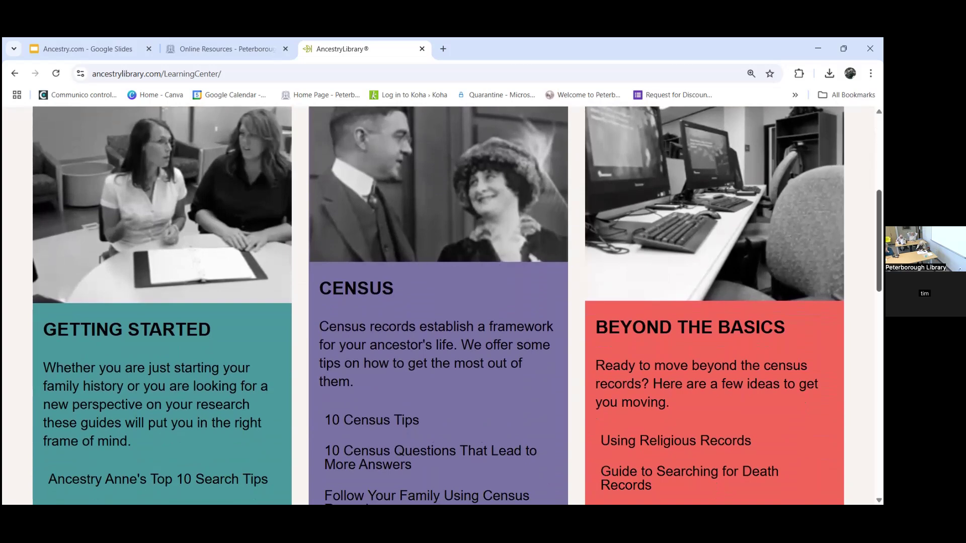
scroll(443, 304, down, 1)
scroll(443, 304, down, 1)
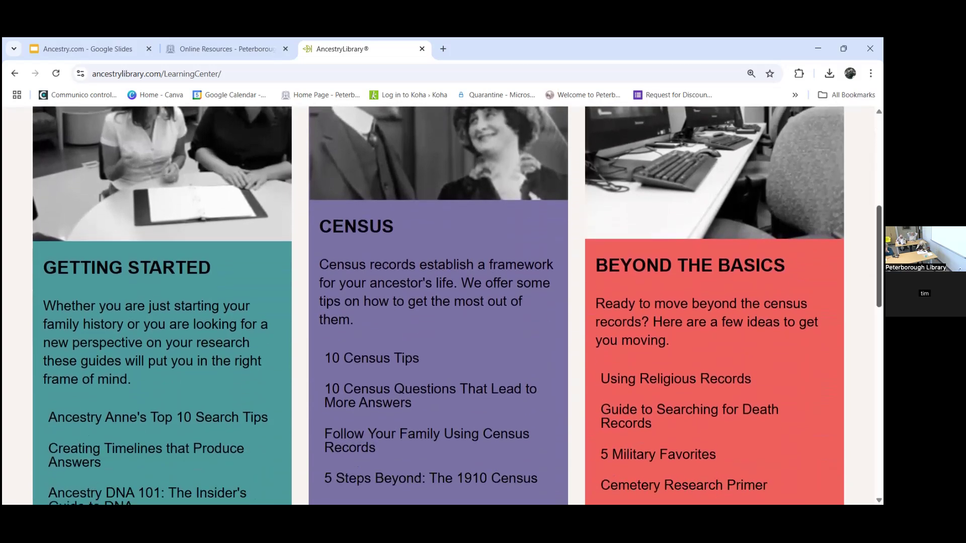
scroll(442, 305, down, 1)
scroll(442, 305, down, 1)
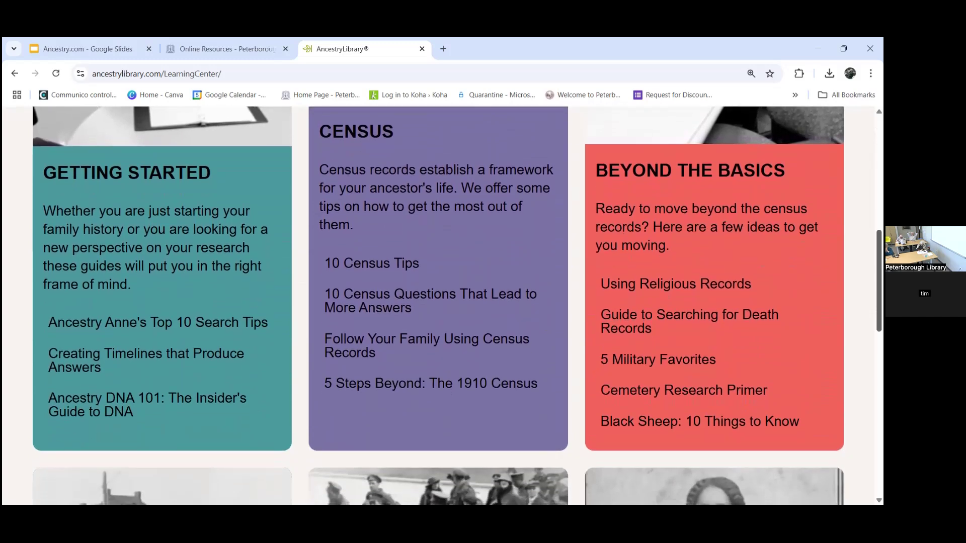